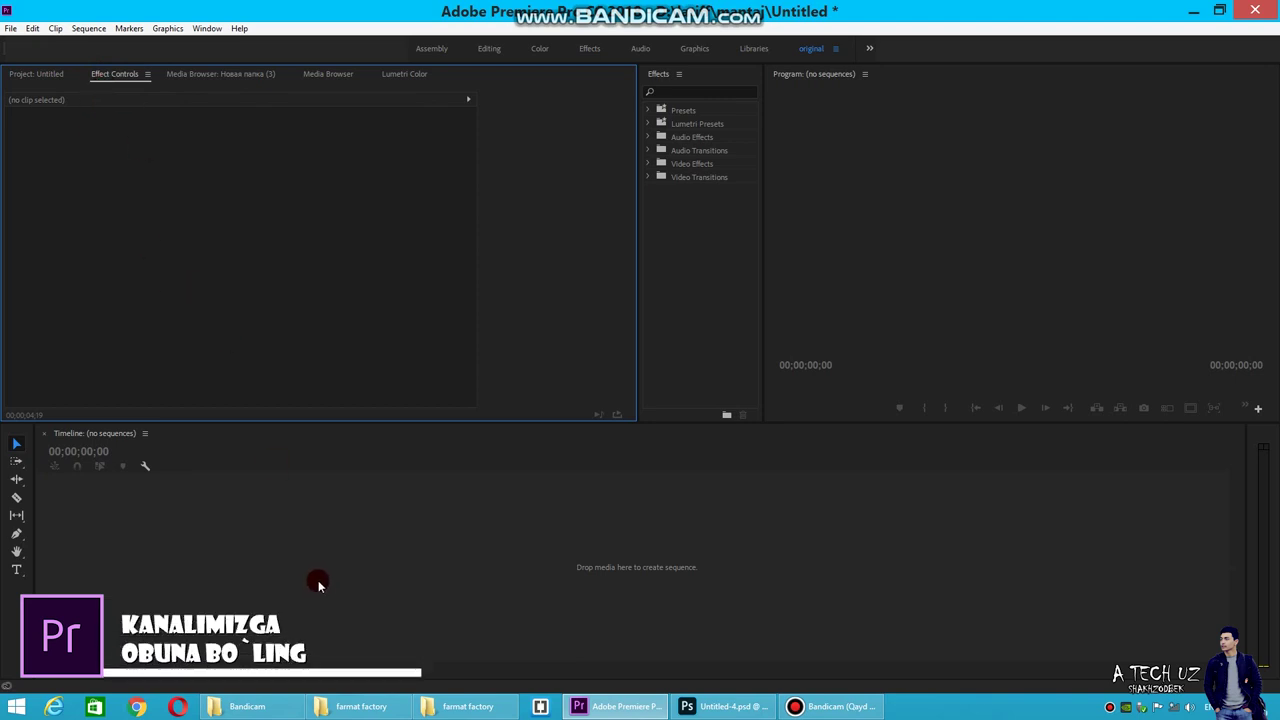
# - Bring the empty Untitled project's Project panel to the front
pyautogui.click(35, 74)
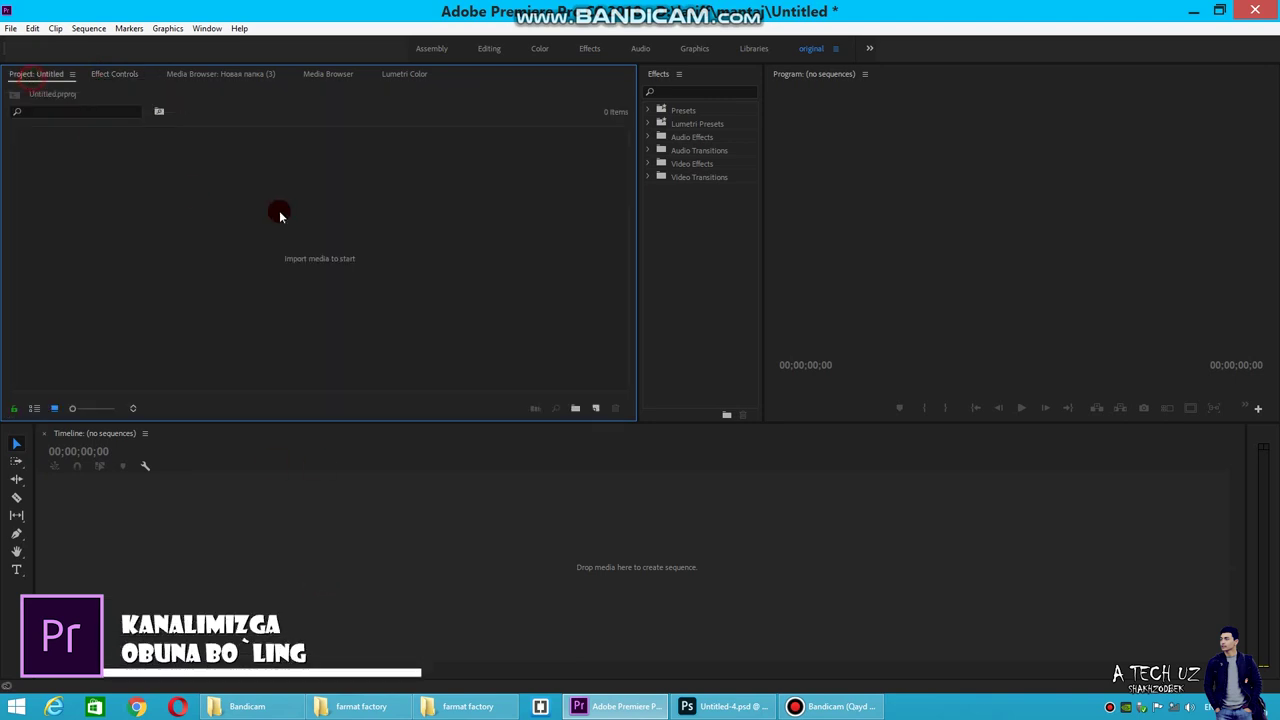
# - Create a new Sequence 12 and show the hiker clips folder in the Media Browser
pyautogui.rightClick(315, 213)
pyautogui.moveTo(358, 270)
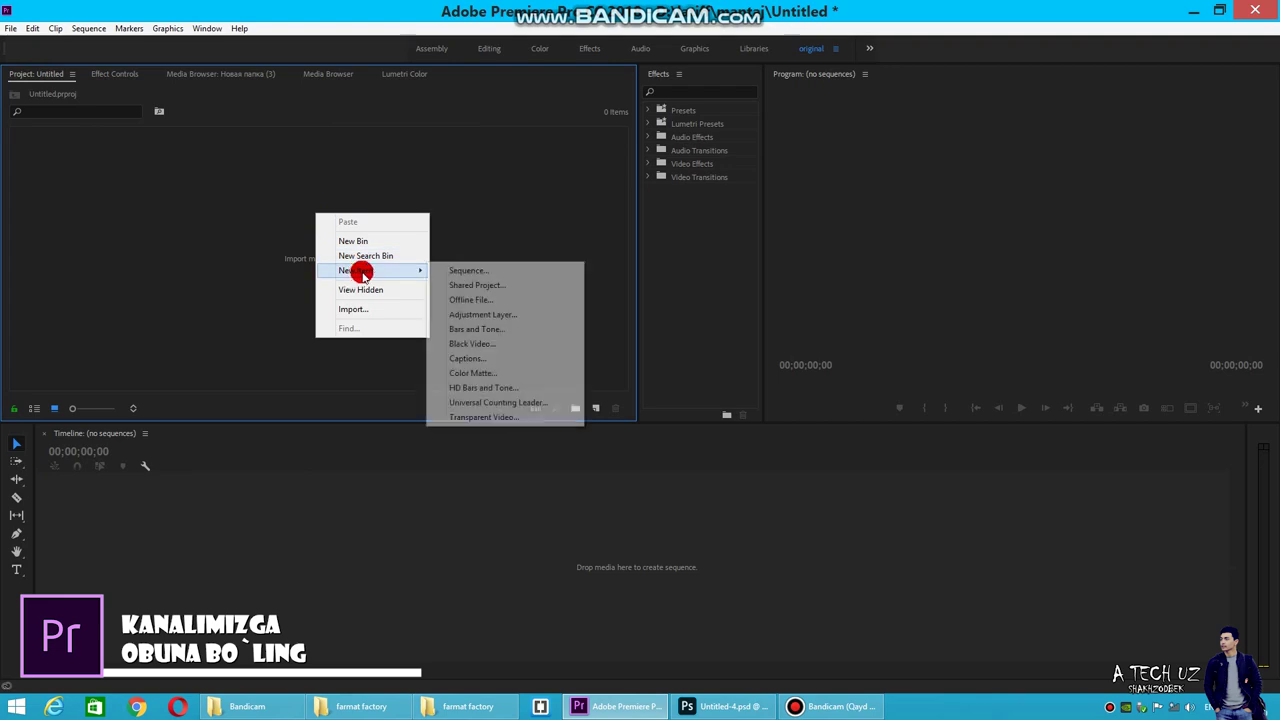
pyautogui.click(472, 272)
pyautogui.click(748, 571)
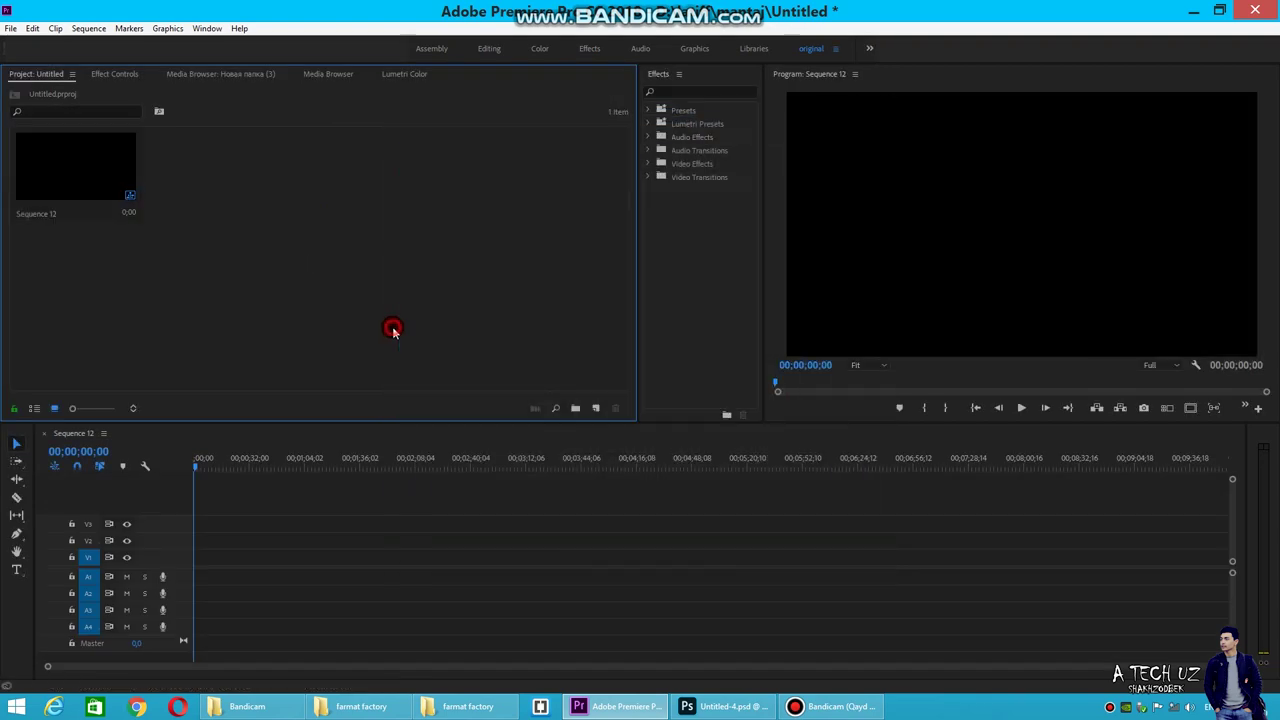
pyautogui.click(240, 75)
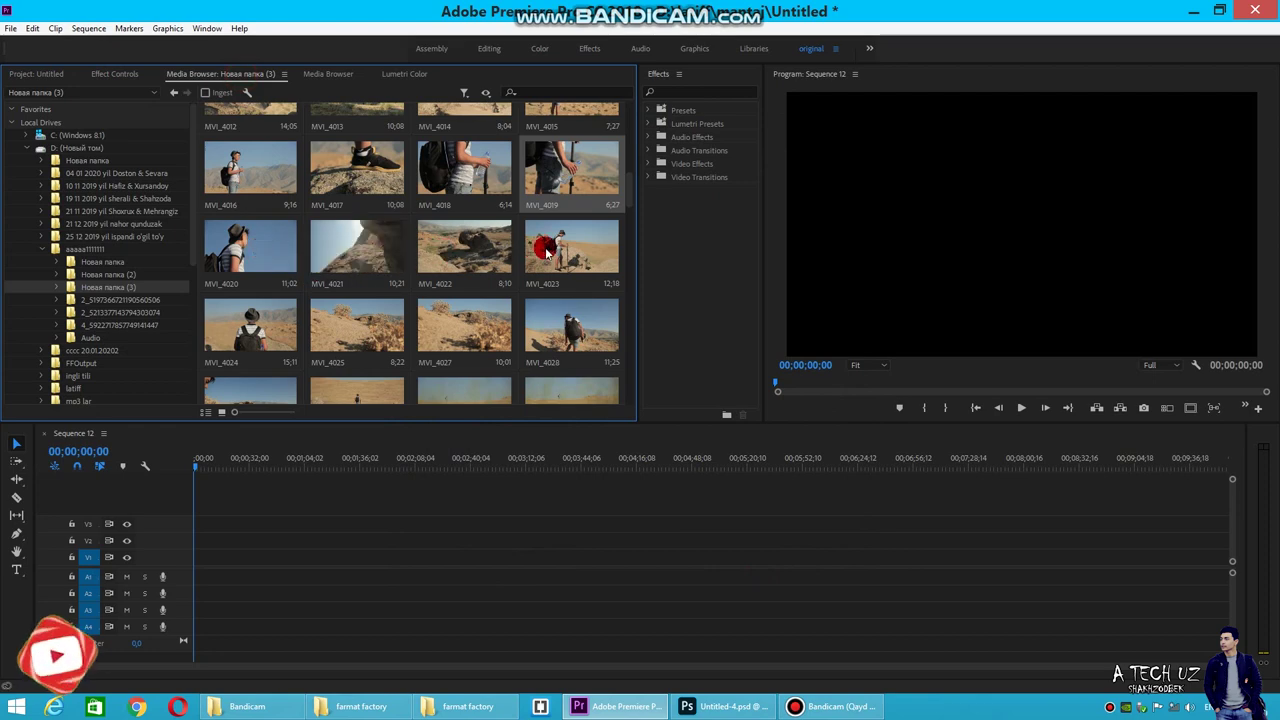
# - Place MVI_4016, MVI_4019, MVI_4024 and MVI_4027 back to back in Sequence 12
pyautogui.moveTo(571, 167)
pyautogui.mouseDown()
pyautogui.moveTo(218, 548)
pyautogui.moveTo(196, 543)
pyautogui.mouseUp()
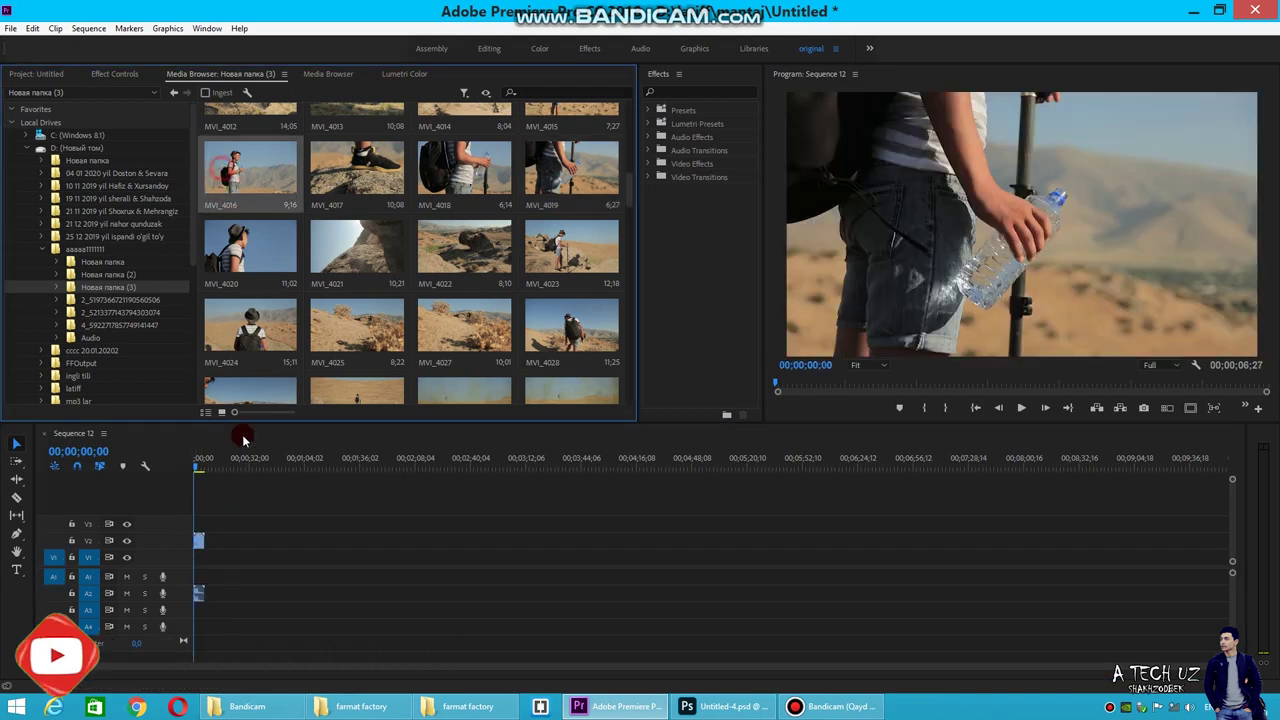
pyautogui.moveTo(243, 438); pyautogui.dragTo(200, 543)
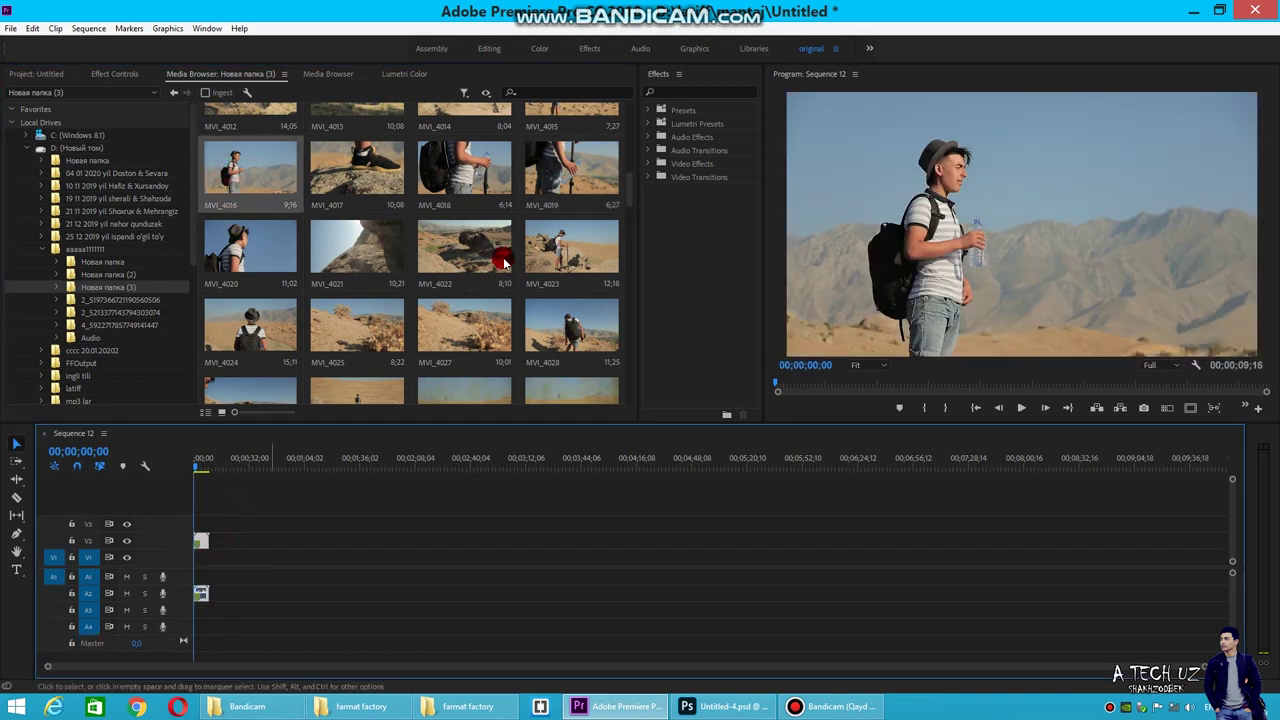
pyautogui.moveTo(571, 170); pyautogui.dragTo(200, 540)
pyautogui.moveTo(230, 325); pyautogui.dragTo(248, 540)
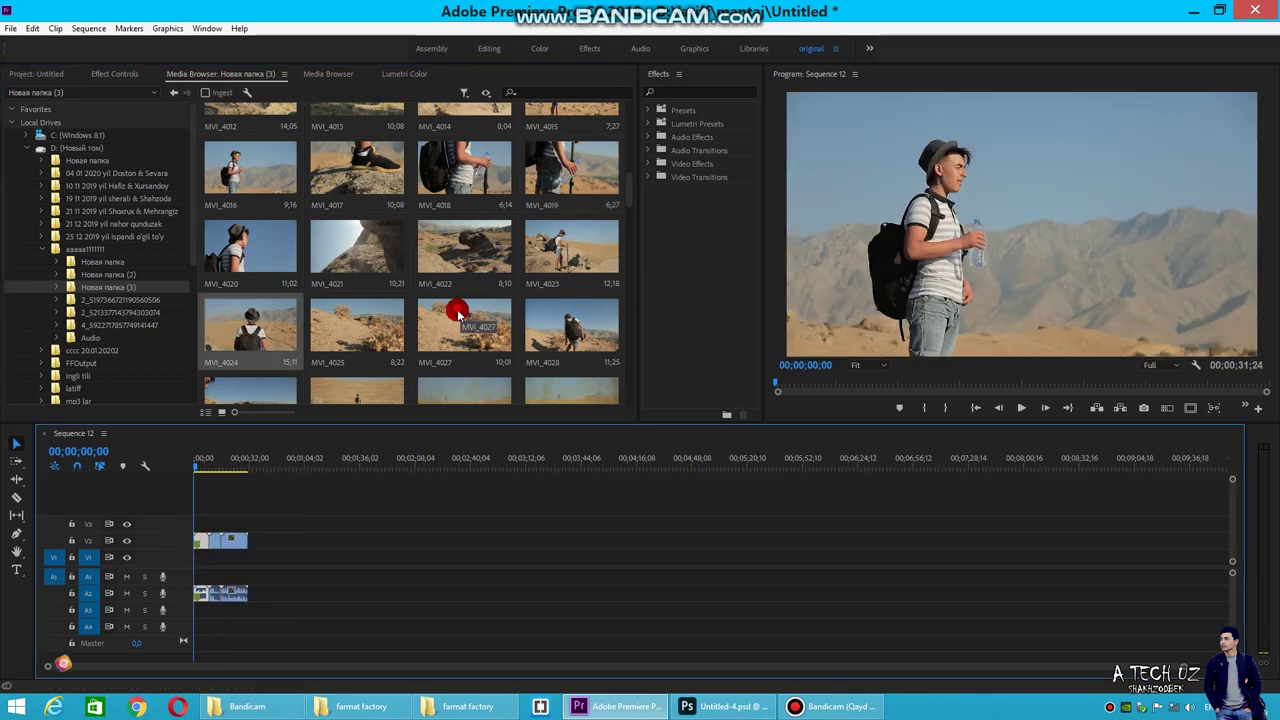
pyautogui.moveTo(457, 312); pyautogui.dragTo(250, 541)
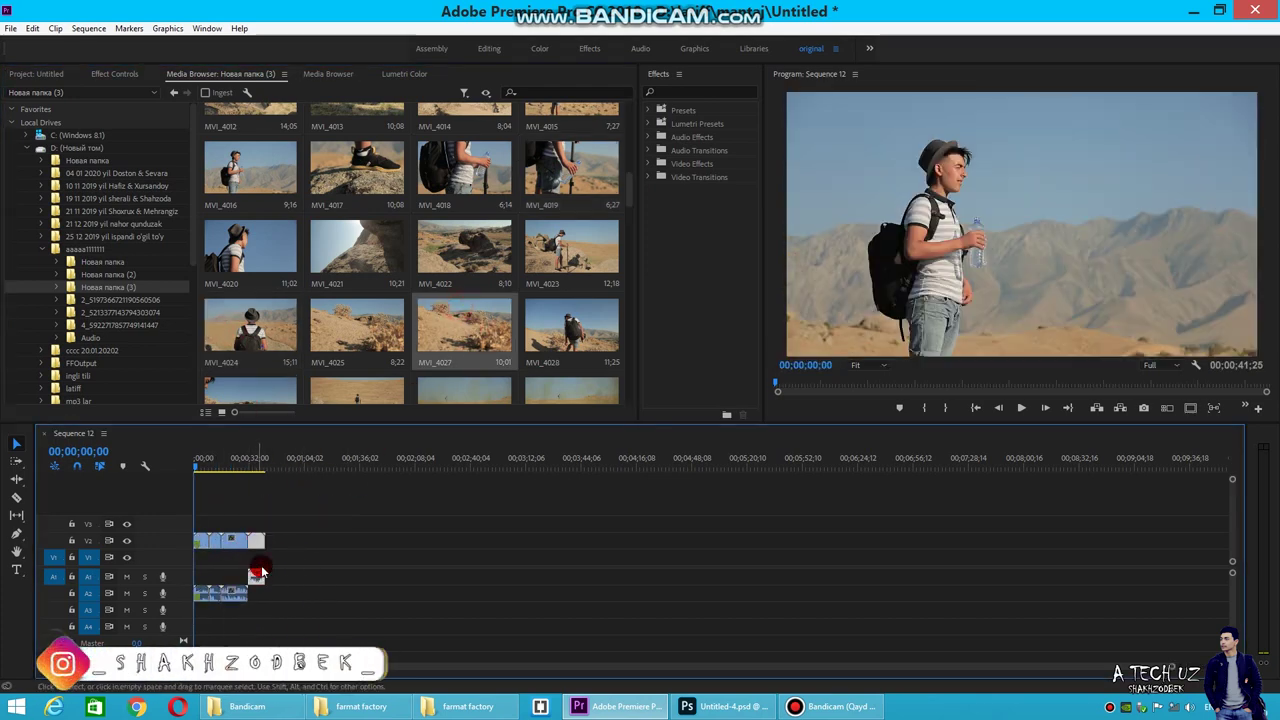
pyautogui.moveTo(258, 565); pyautogui.dragTo(255, 572)
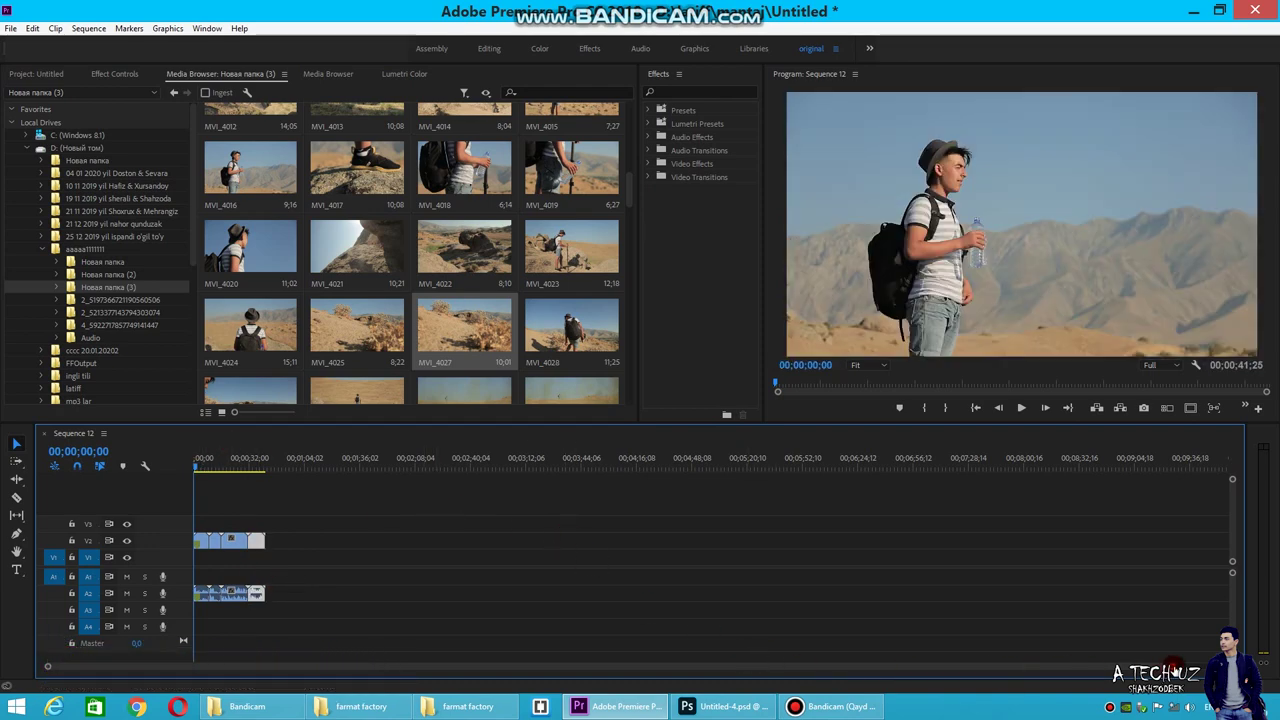
# - Zoom the timeline in and move the playhead to about three seconds
pyautogui.moveTo(1176, 668); pyautogui.dragTo(722, 657)
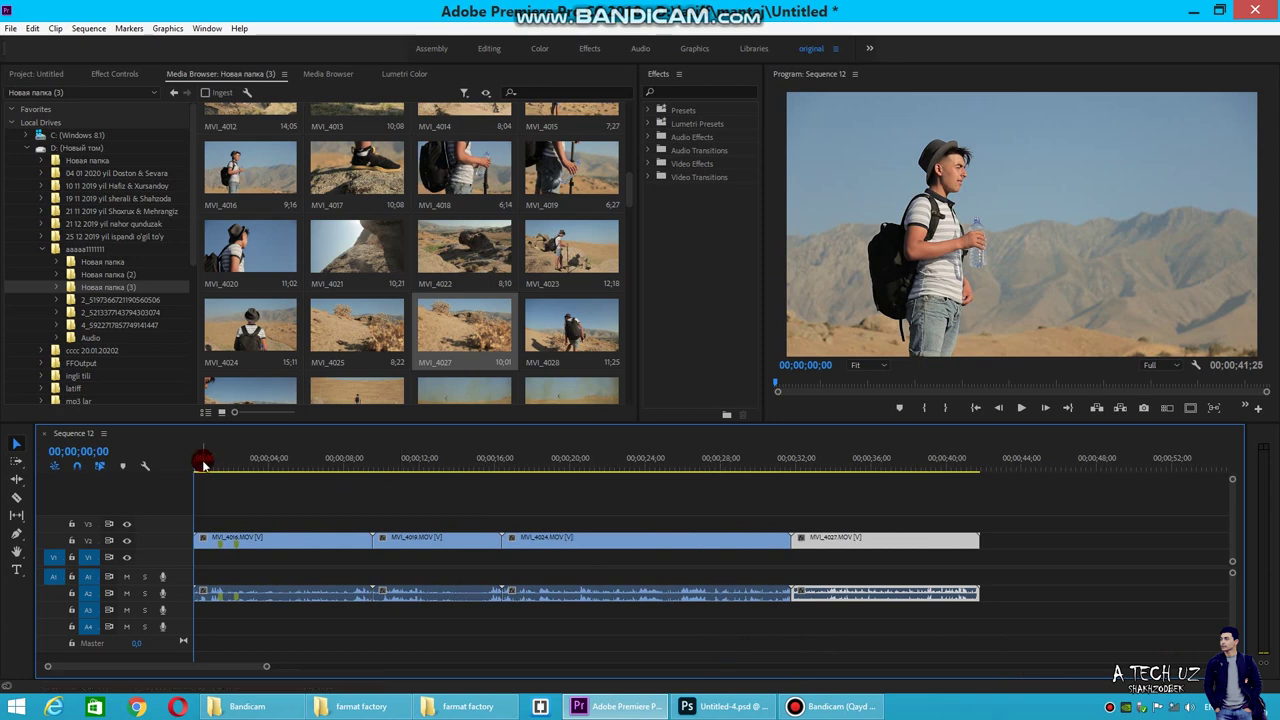
pyautogui.moveTo(222, 462); pyautogui.dragTo(258, 464)
pyautogui.click(480, 511)
pyautogui.click(316, 541)
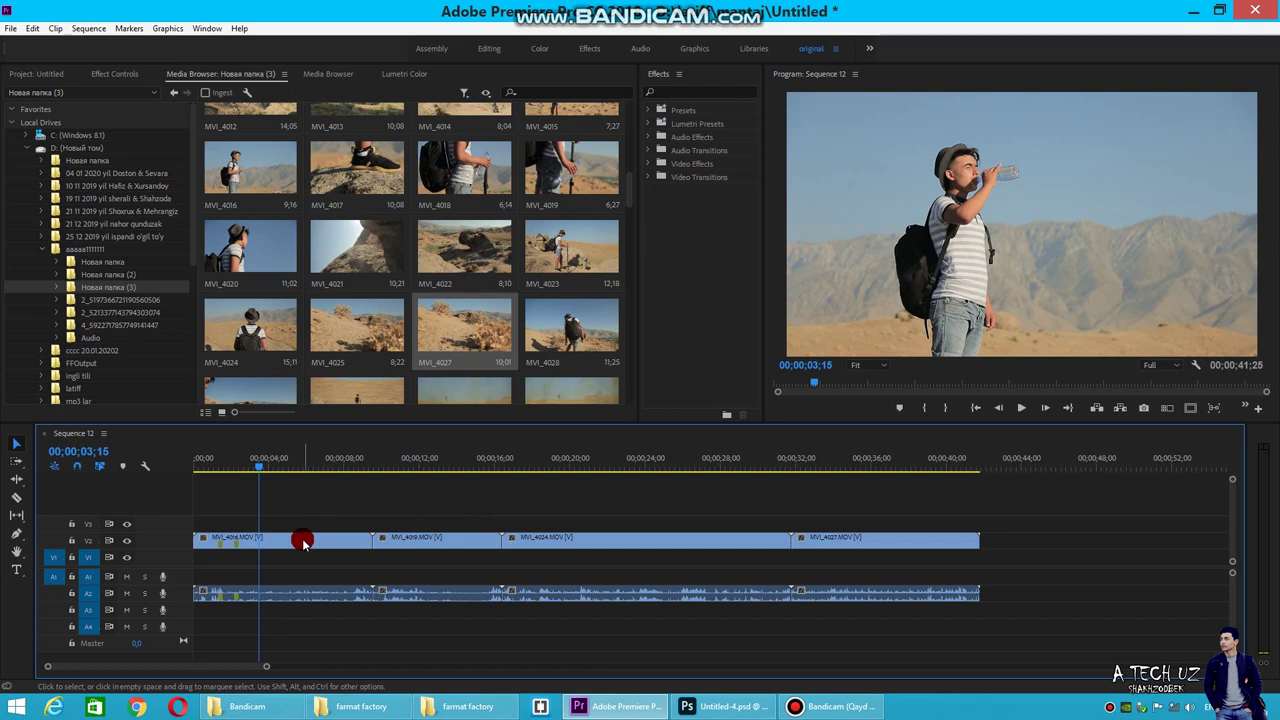
# - Show Effect Controls with MVI_4016 selected to view its default Position, Scale and Opacity
pyautogui.click(110, 75)
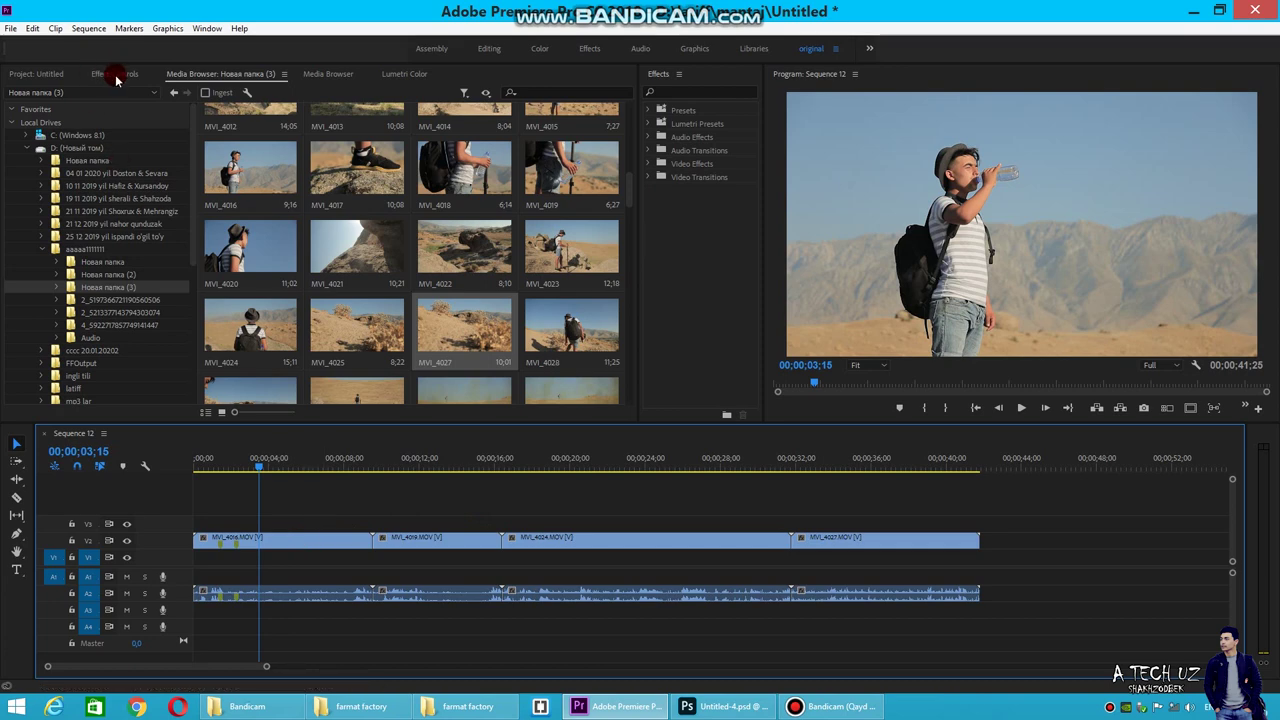
pyautogui.click(116, 78)
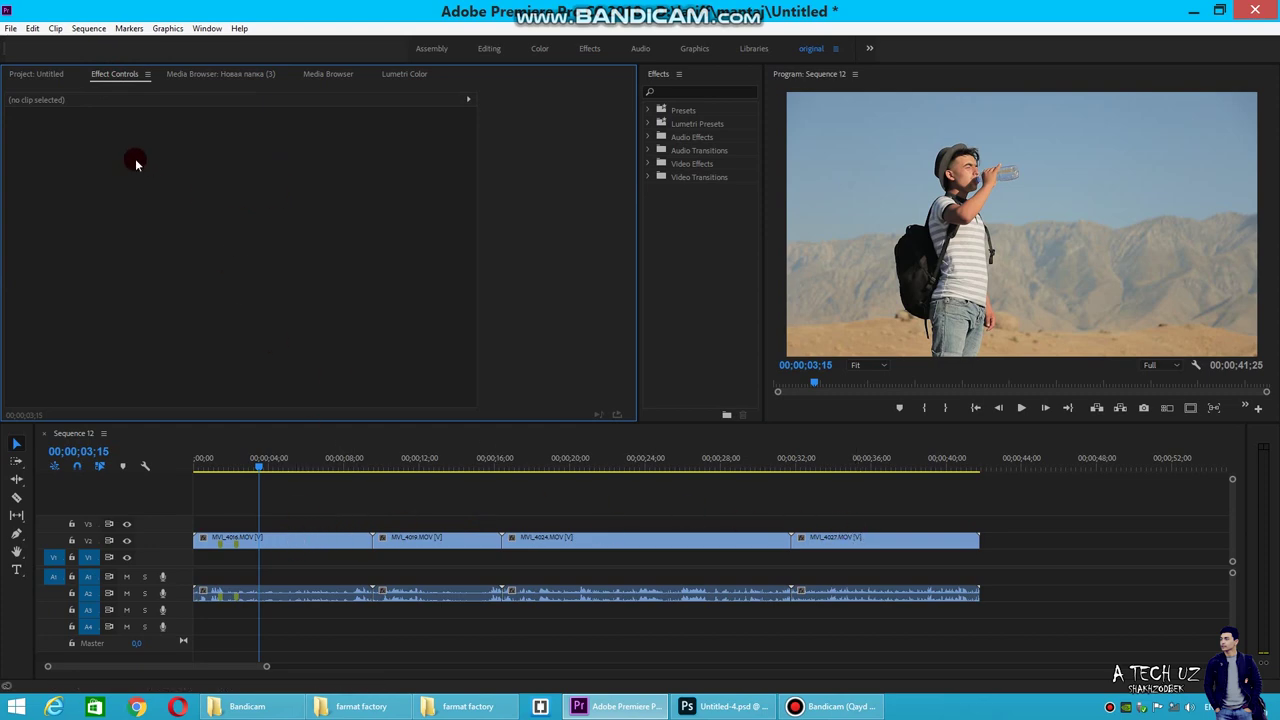
pyautogui.click(286, 546)
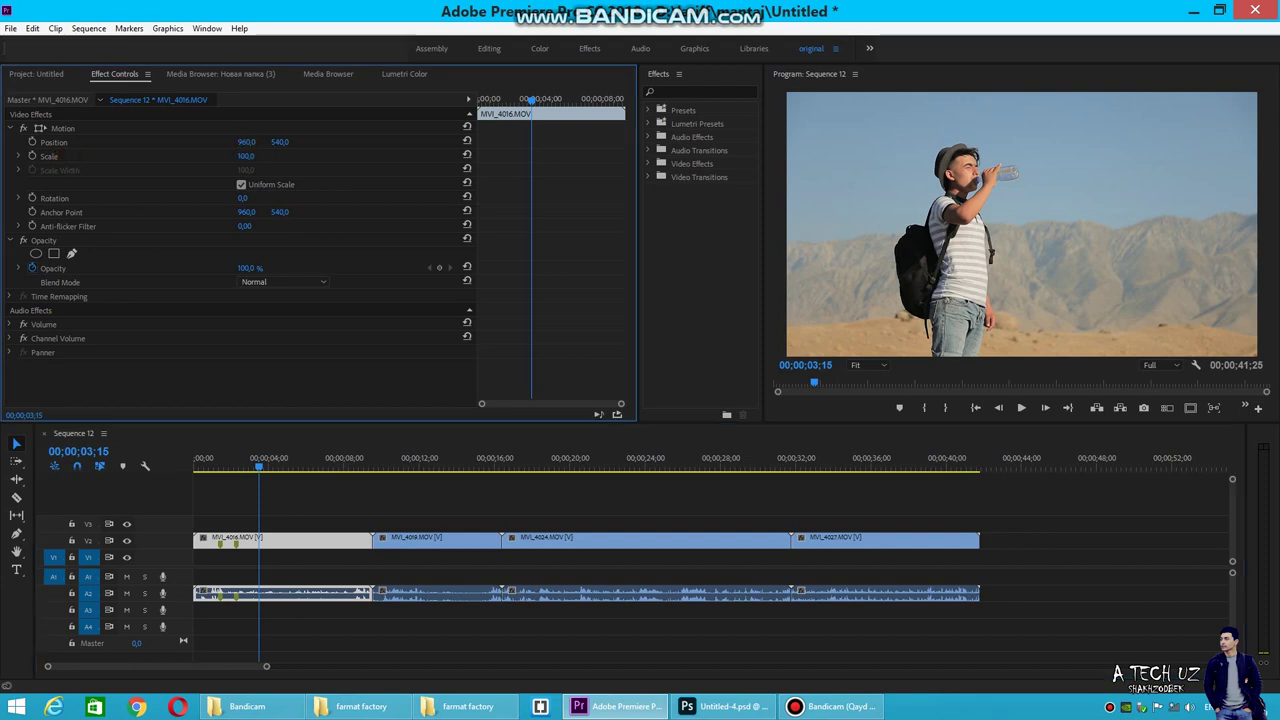
# - Shift MVI_4016's Position X to 1765, then reselect the clip near two seconds
pyautogui.moveTo(247, 142); pyautogui.dragTo(420, 142)
pyautogui.moveTo(247, 142)
pyautogui.mouseDown()
pyautogui.moveTo(140, 142)
pyautogui.moveTo(206, 142)
pyautogui.mouseUp()
pyautogui.moveTo(247, 142)
pyautogui.mouseDown()
pyautogui.moveTo(380, 151)
pyautogui.moveTo(238, 135)
pyautogui.mouseUp()
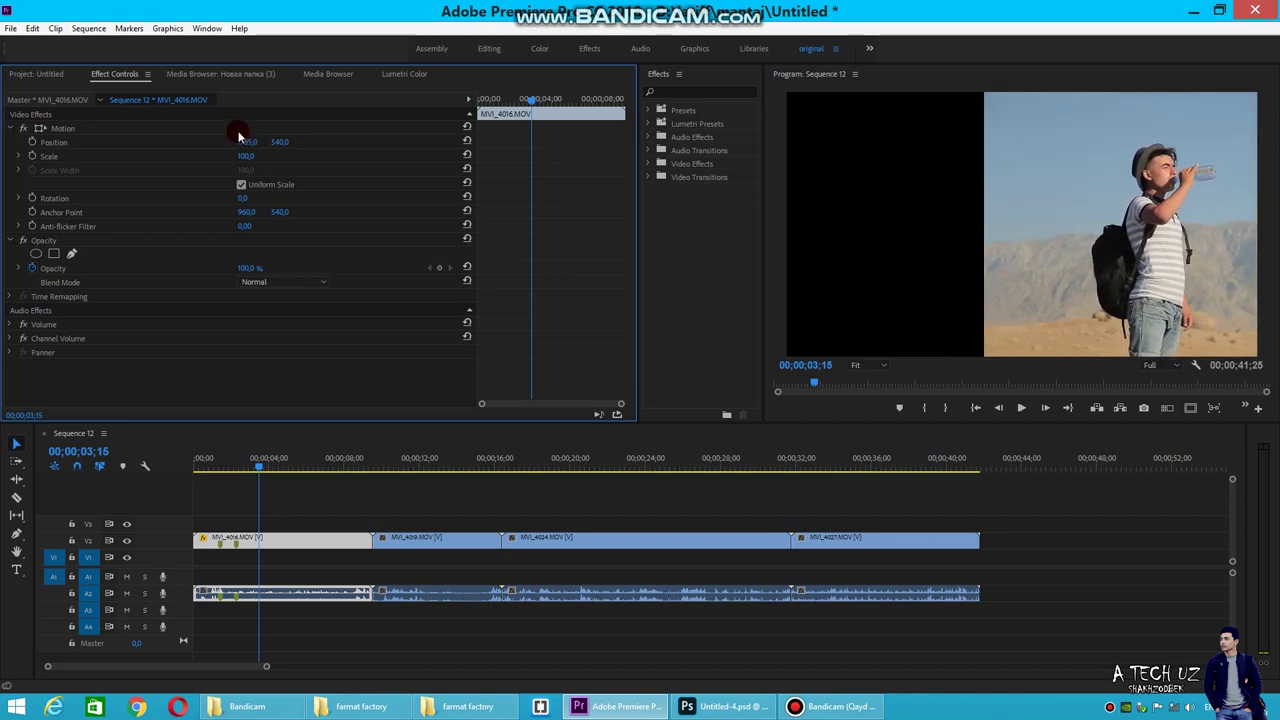
pyautogui.click(235, 460)
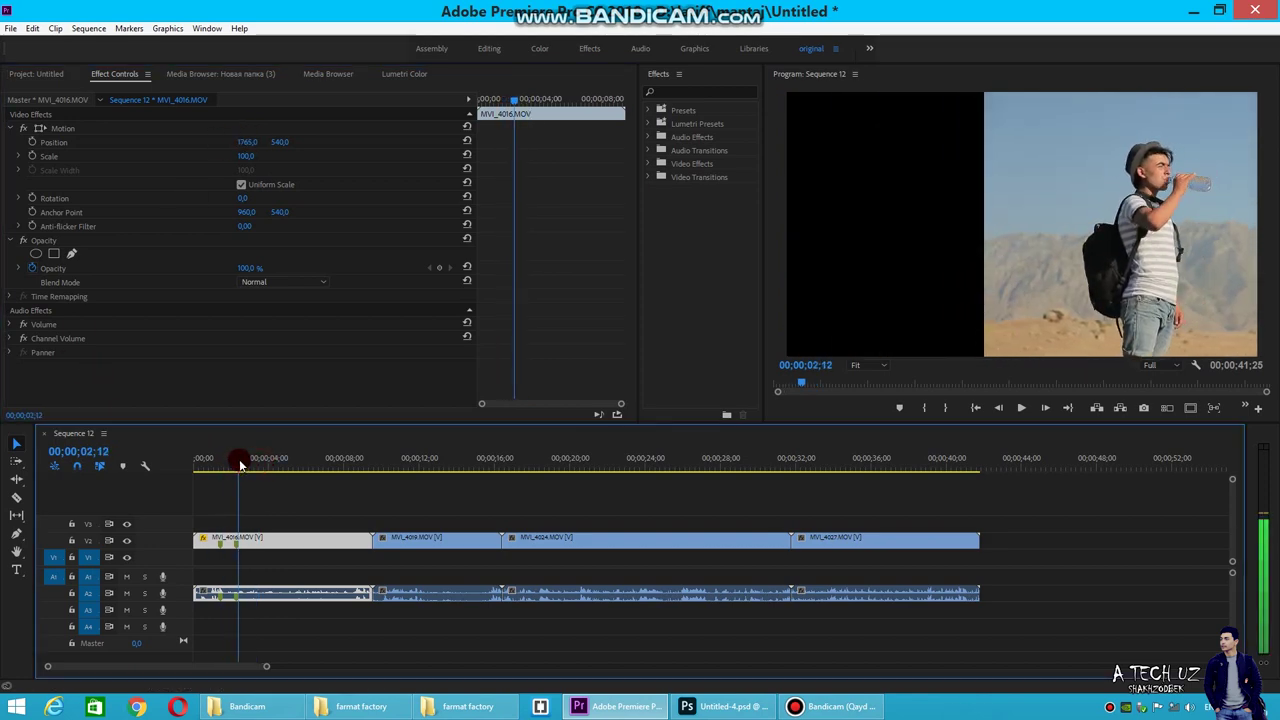
pyautogui.click(275, 546)
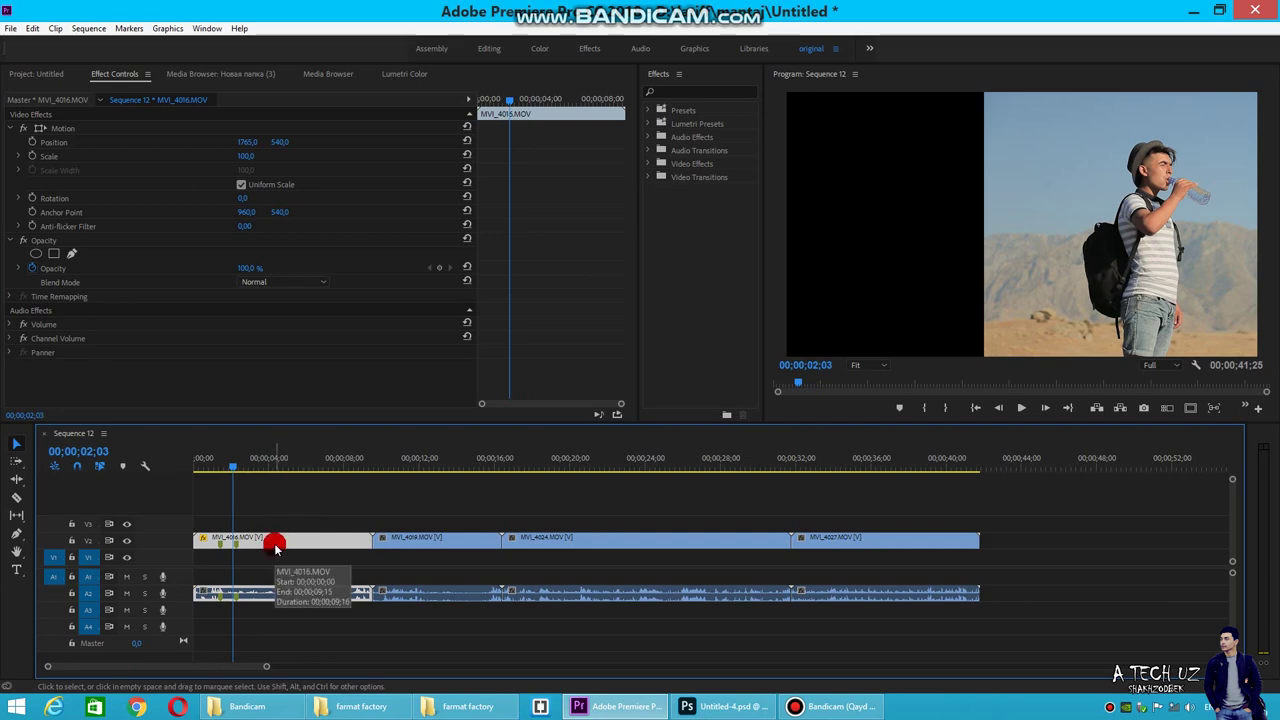
pyautogui.click(276, 547)
# - Alt-drag a copy of MVI_4016 onto V3 and set its Position X to -154
pyautogui.moveTo(275, 546); pyautogui.dragTo(280, 547)
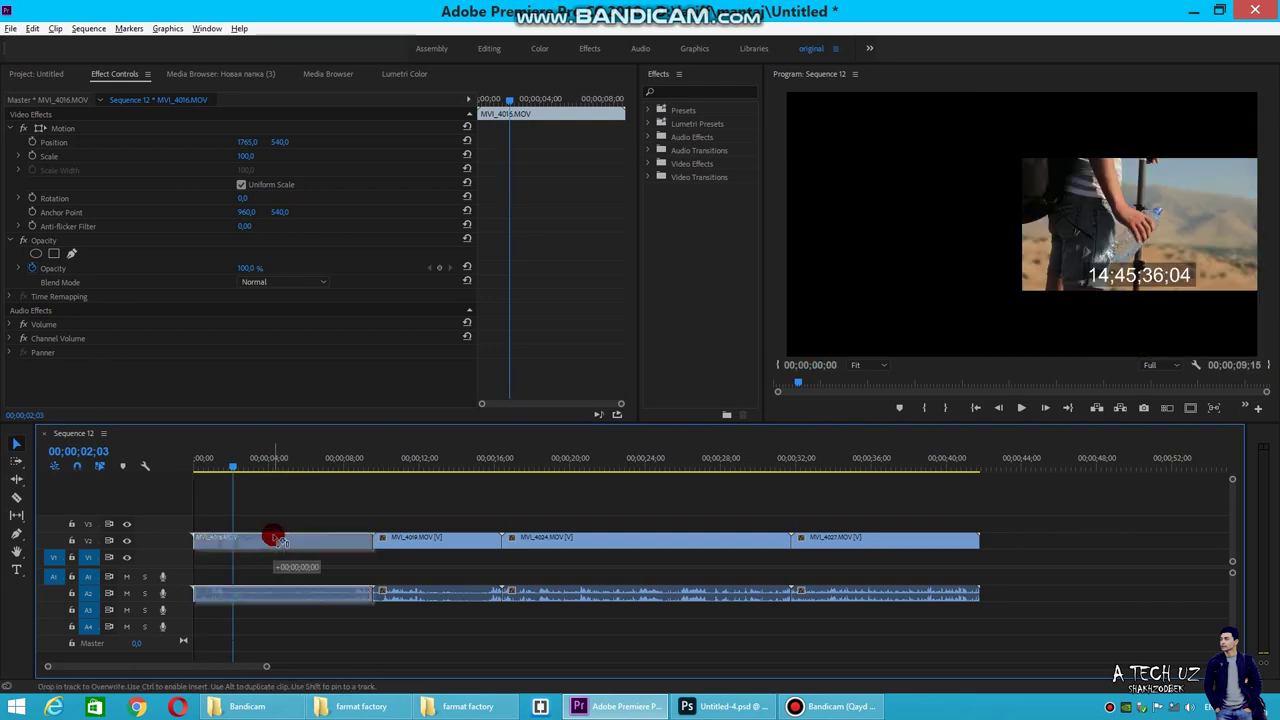
pyautogui.moveTo(280, 545); pyautogui.dragTo(265, 530)
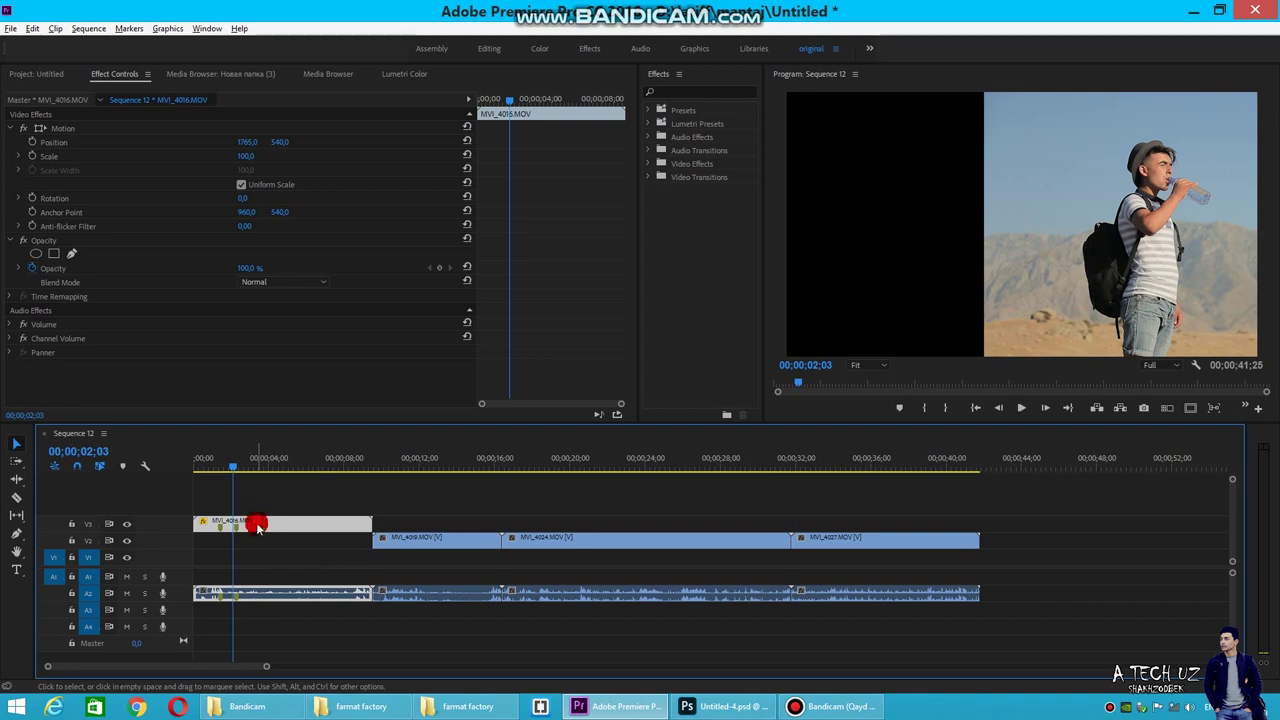
pyautogui.moveTo(228, 466)
pyautogui.mouseDown()
pyautogui.moveTo(349, 497)
pyautogui.moveTo(308, 512)
pyautogui.mouseUp()
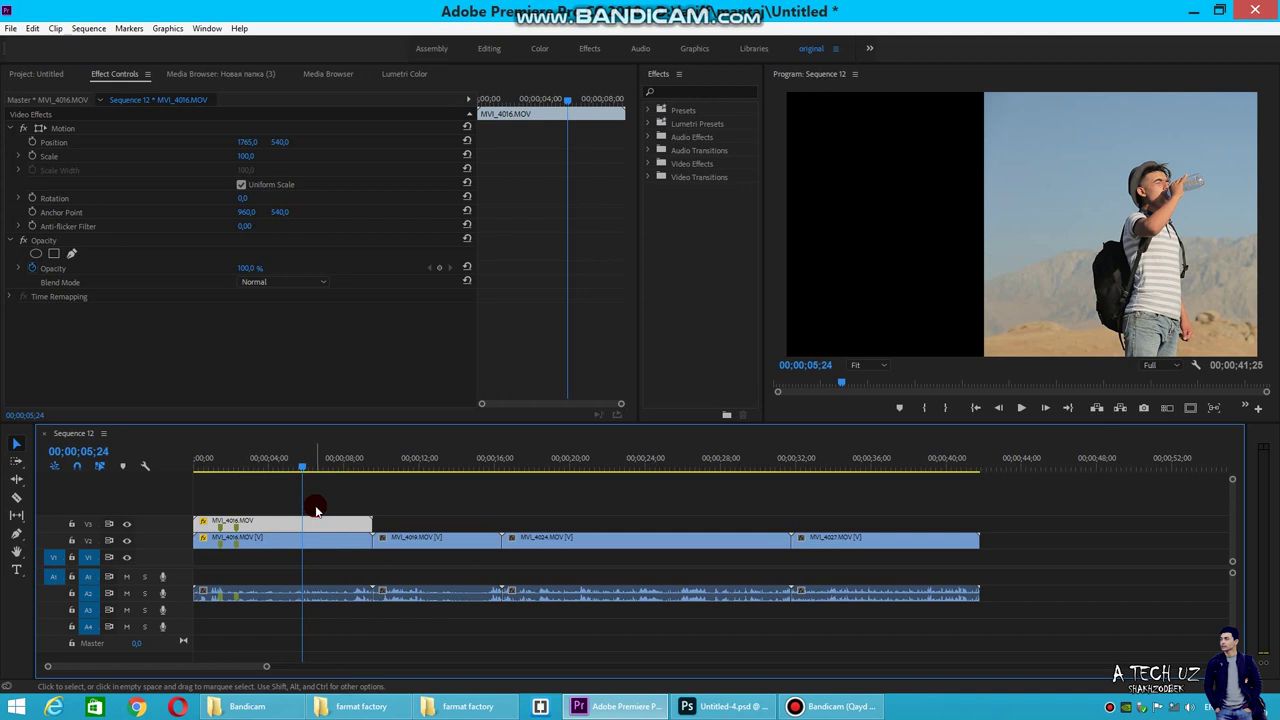
pyautogui.moveTo(300, 468)
pyautogui.mouseDown()
pyautogui.moveTo(212, 484)
pyautogui.moveTo(210, 470)
pyautogui.mouseUp()
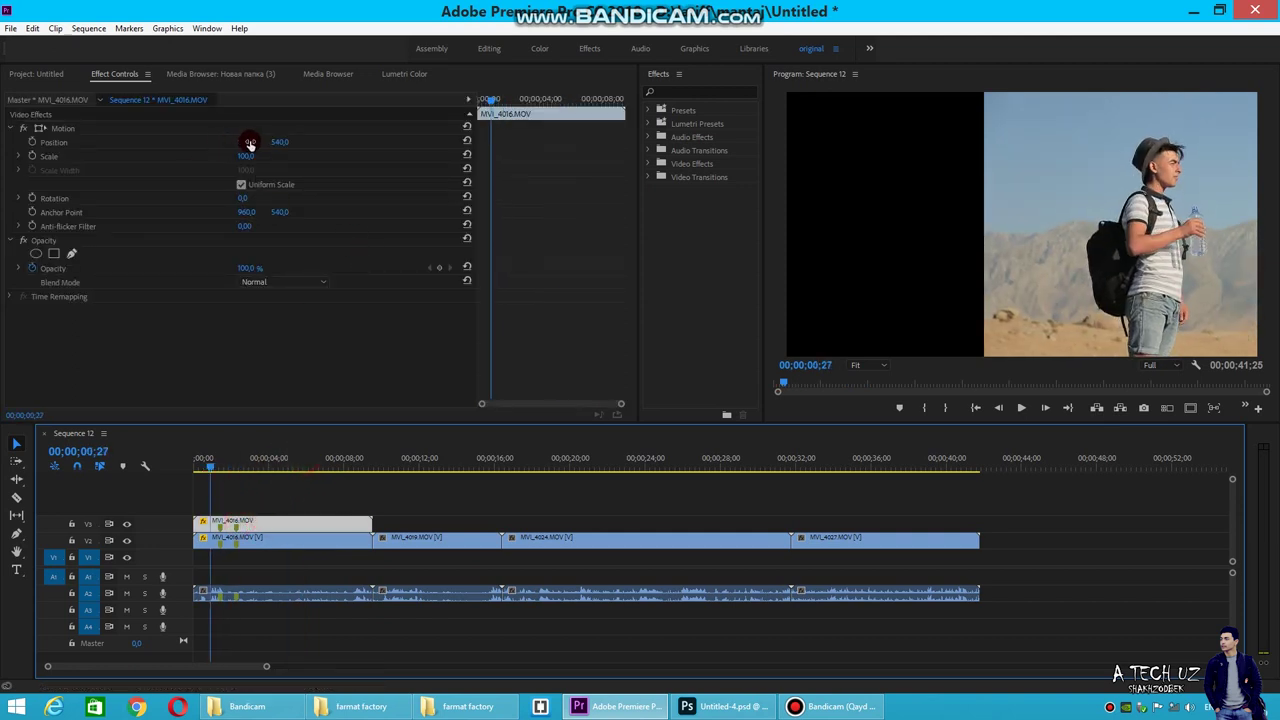
pyautogui.moveTo(244, 142)
pyautogui.mouseDown()
pyautogui.moveTo(200, 142)
pyautogui.moveTo(252, 142)
pyautogui.mouseUp()
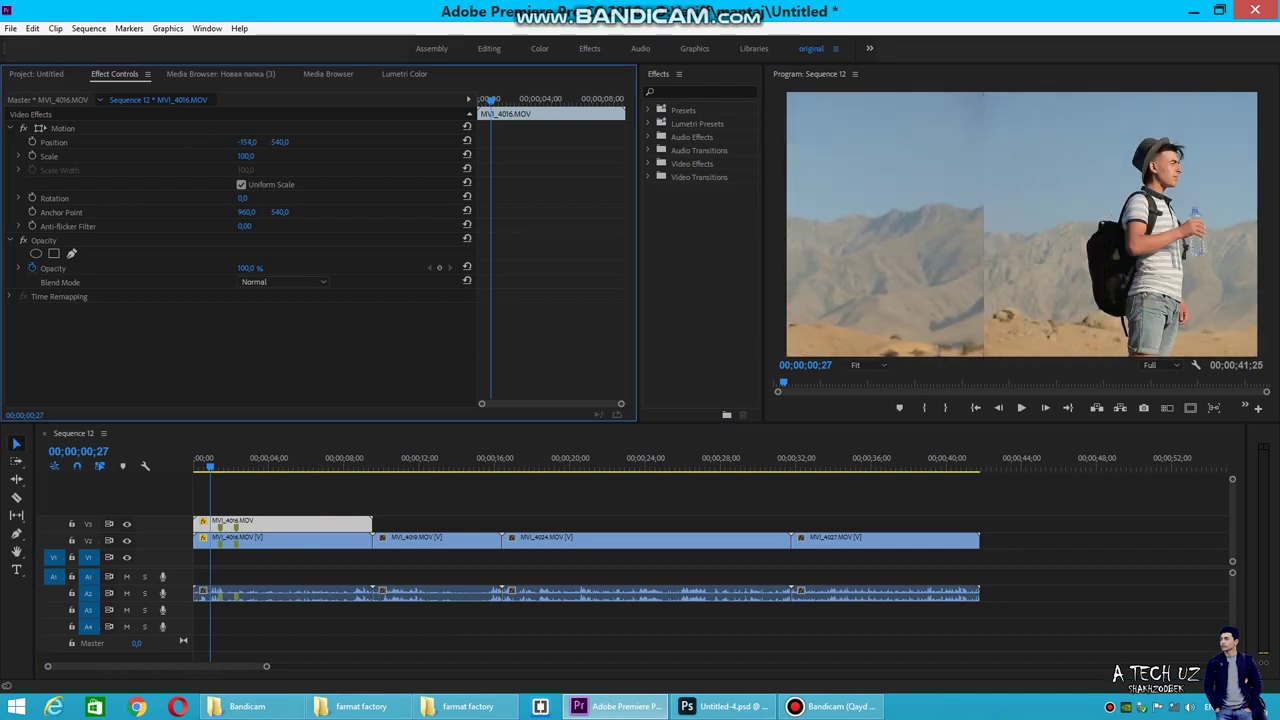
pyautogui.click(658, 75)
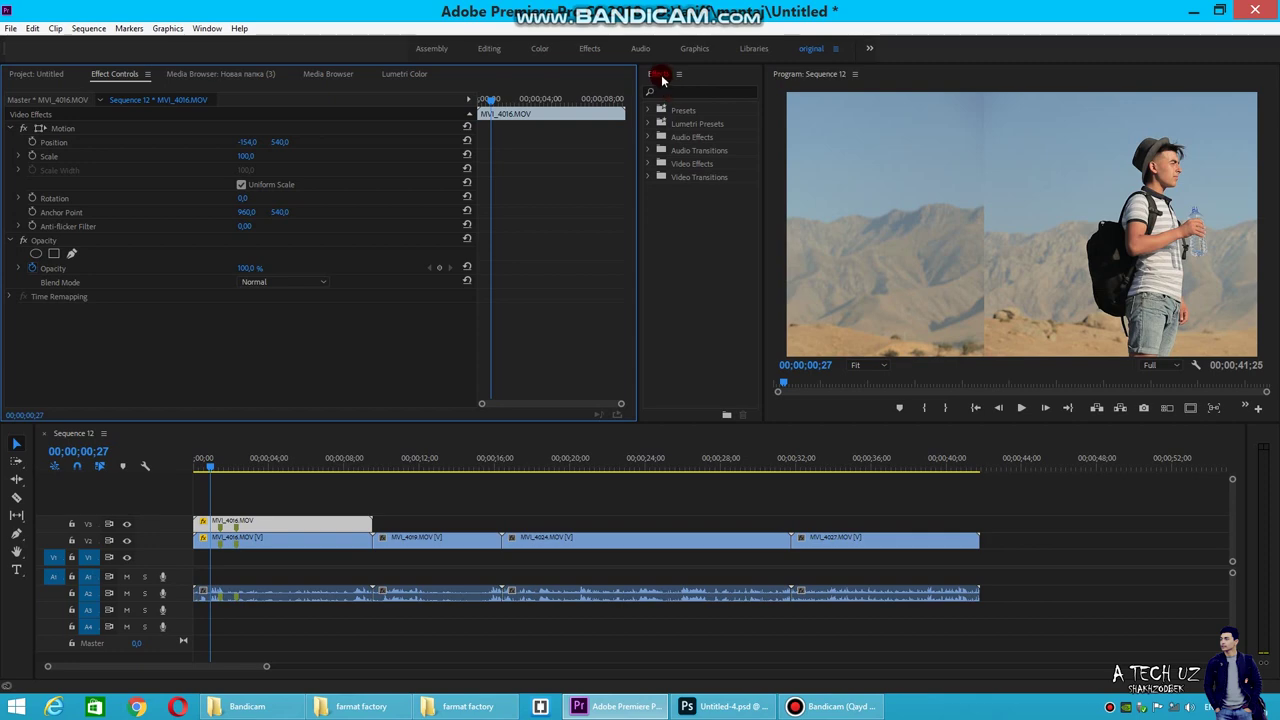
# - Apply the Crop effect from Video Effects > Transform to the V3 copy
pyautogui.click(650, 164)
pyautogui.moveTo(756, 176); pyautogui.dragTo(754, 240)
pyautogui.scroll(-2, 737, 309)
pyautogui.click(655, 336)
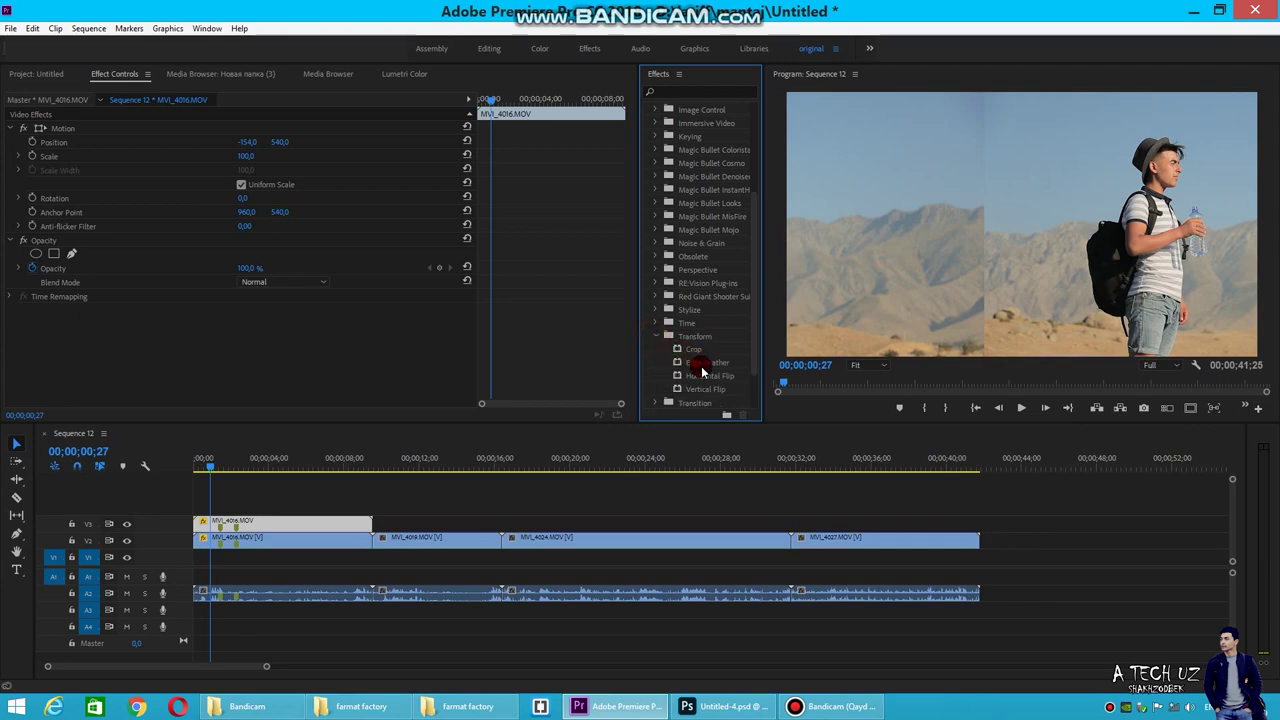
pyautogui.moveTo(700, 361); pyautogui.dragTo(290, 522)
# - Crop the V3 copy 15% left and 45% right and move it to X 669
pyautogui.scroll(-1, 312, 341)
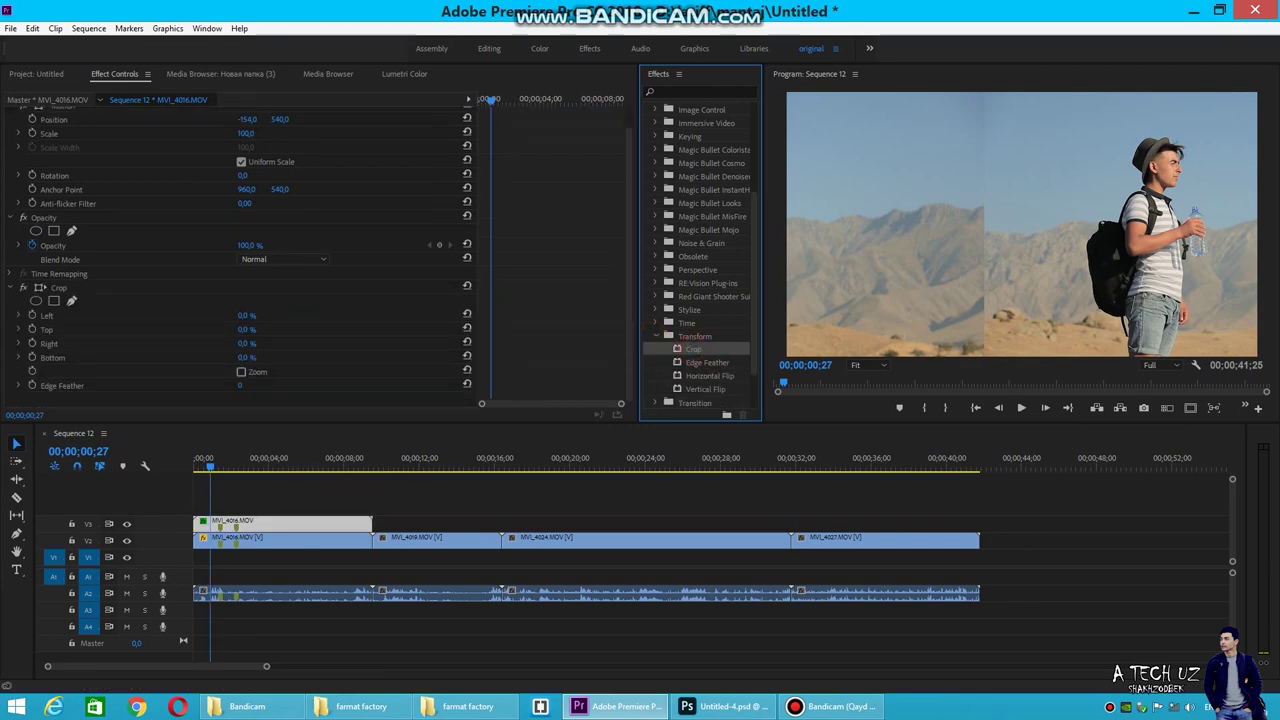
pyautogui.moveTo(247, 119); pyautogui.dragTo(241, 114)
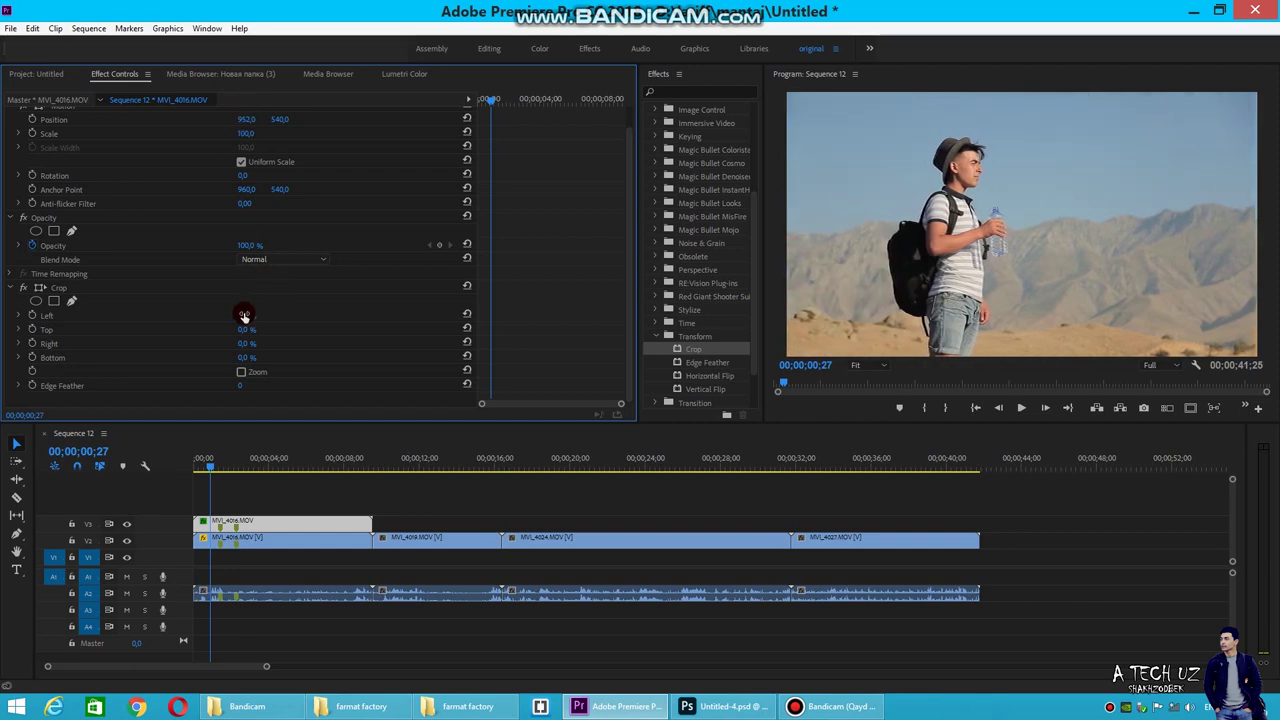
pyautogui.moveTo(244, 316); pyautogui.dragTo(255, 315)
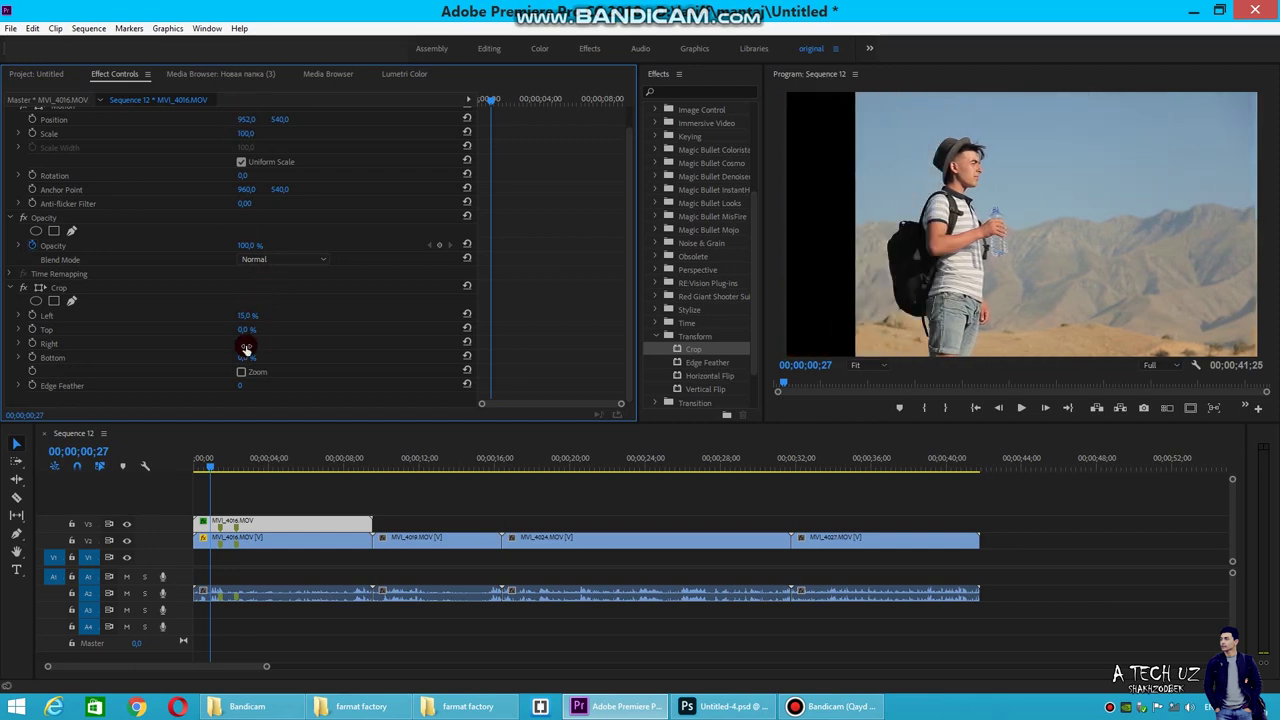
pyautogui.moveTo(244, 347); pyautogui.dragTo(290, 347)
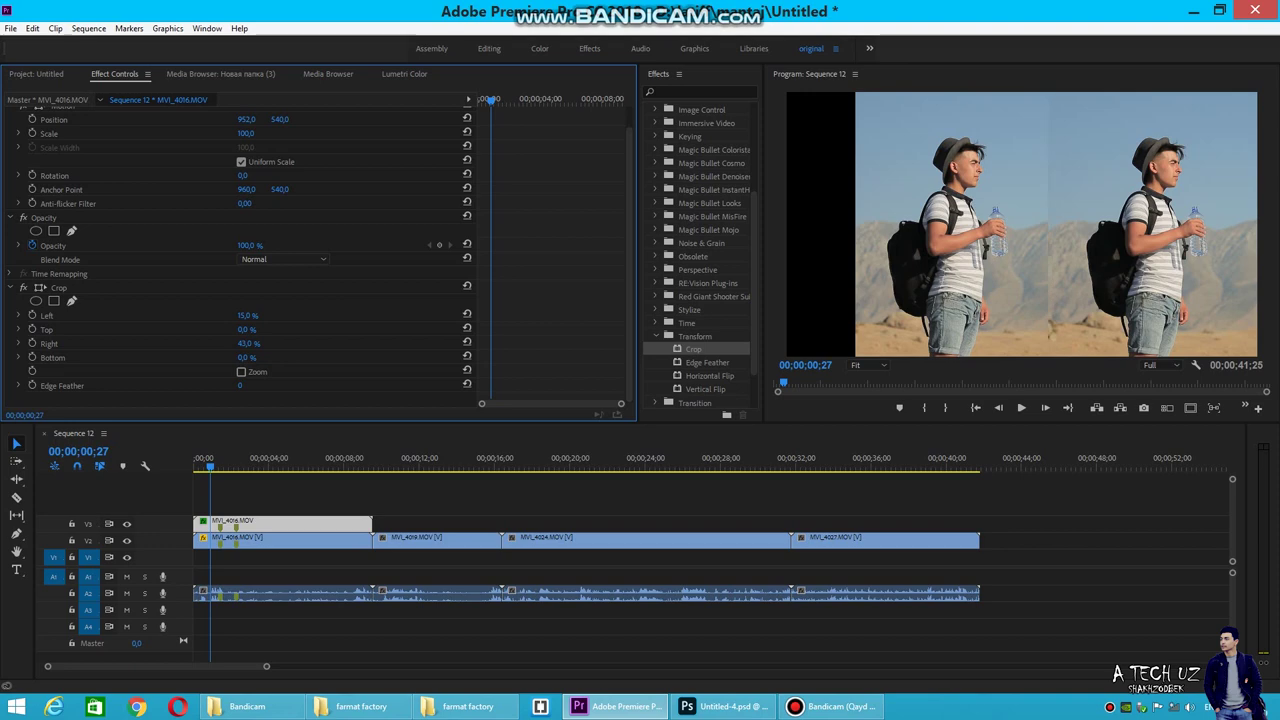
pyautogui.moveTo(247, 119); pyautogui.dragTo(355, 152)
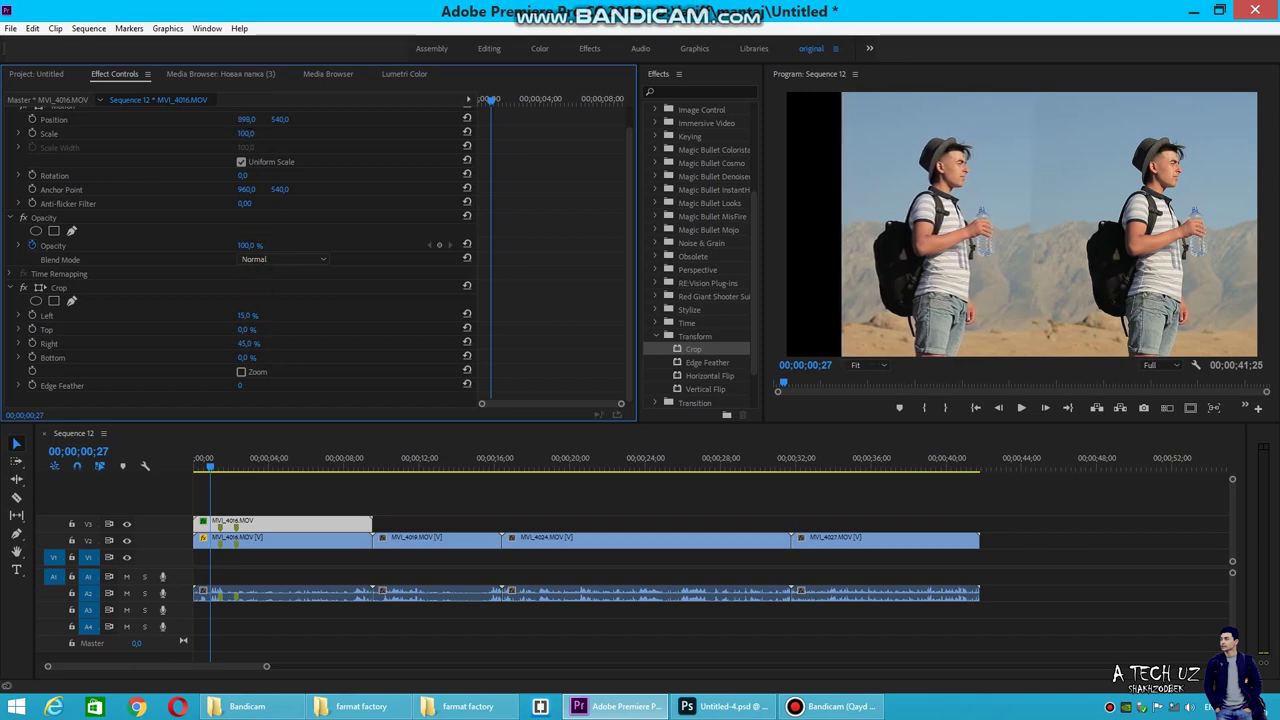
pyautogui.moveTo(247, 142); pyautogui.dragTo(200, 142)
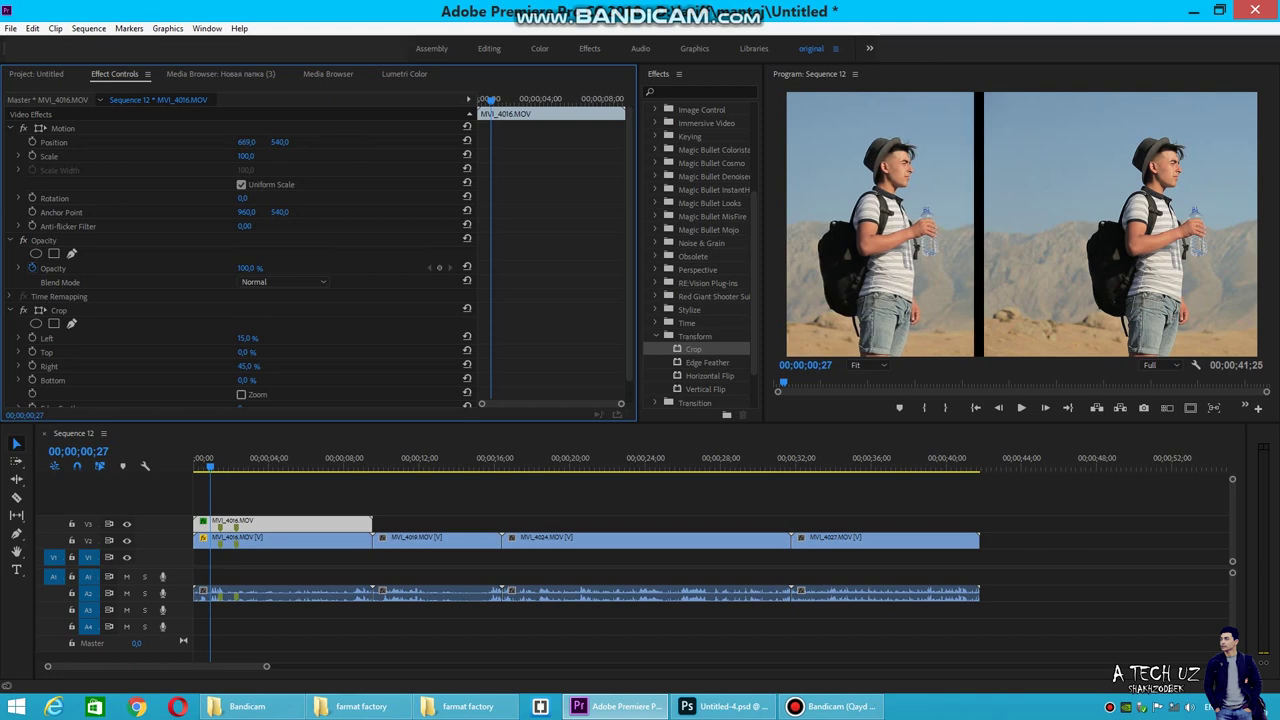
pyautogui.click(260, 535)
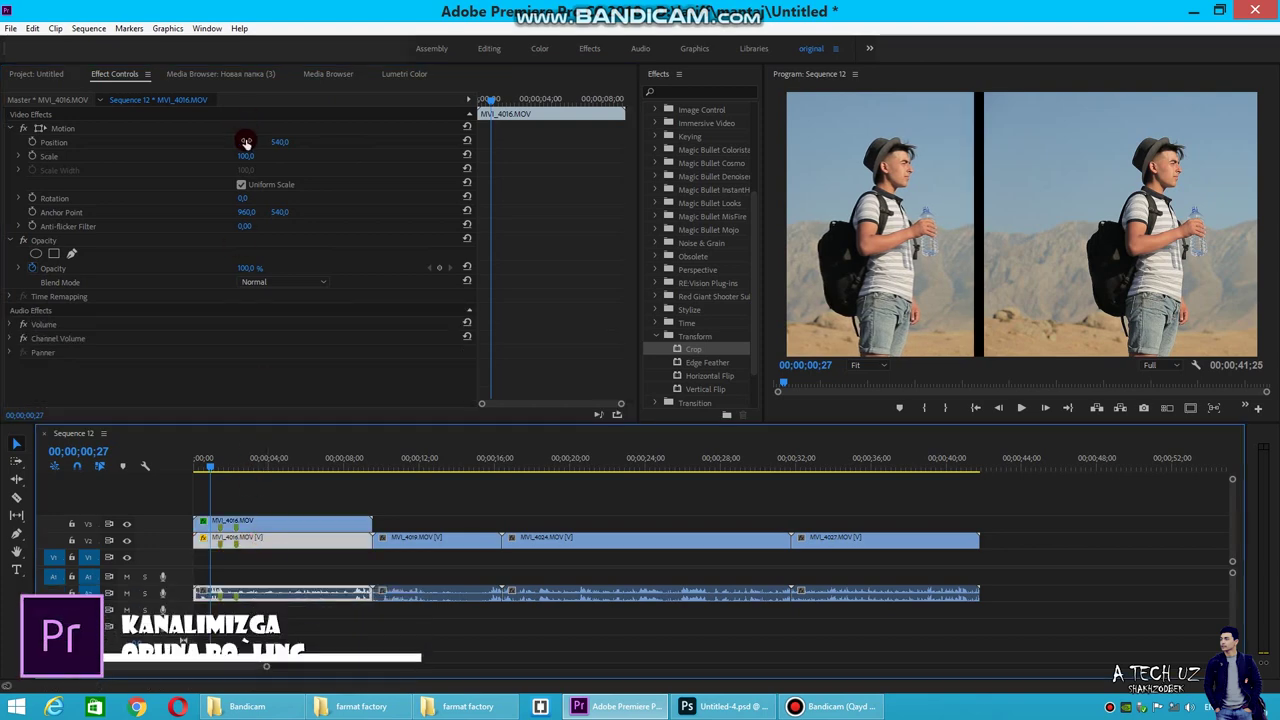
# - Slide the right hiker copy flush against the left one and preview playback
pyautogui.moveTo(247, 142)
pyautogui.mouseDown()
pyautogui.moveTo(214, 142)
pyautogui.moveTo(251, 142)
pyautogui.mouseUp()
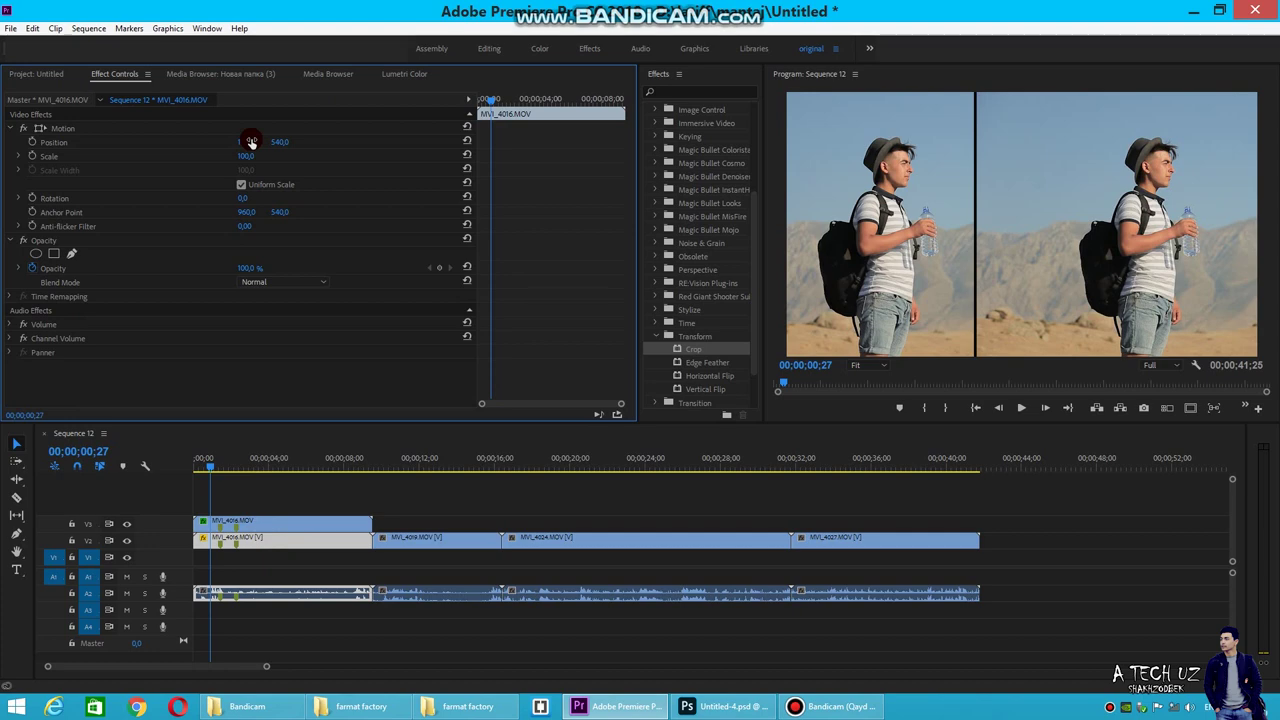
pyautogui.moveTo(247, 142)
pyautogui.mouseDown()
pyautogui.moveTo(235, 142)
pyautogui.moveTo(248, 142)
pyautogui.mouseUp()
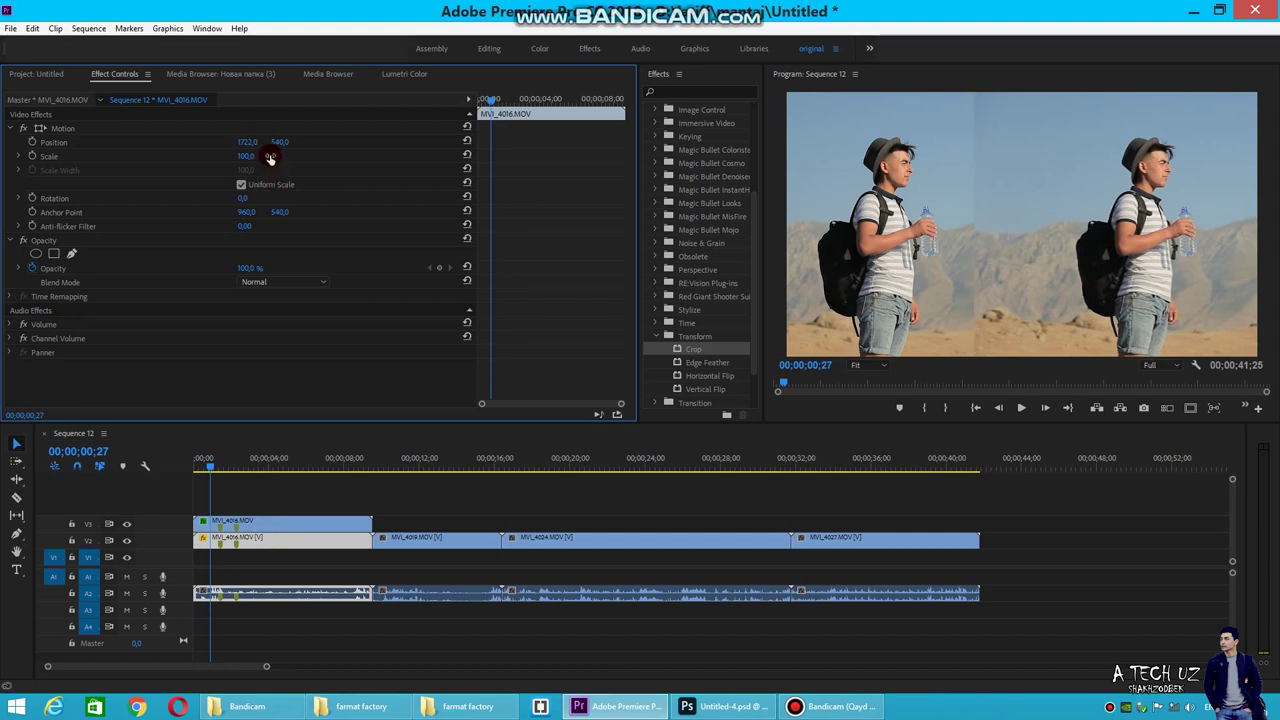
pyautogui.moveTo(207, 474); pyautogui.dragTo(184, 464)
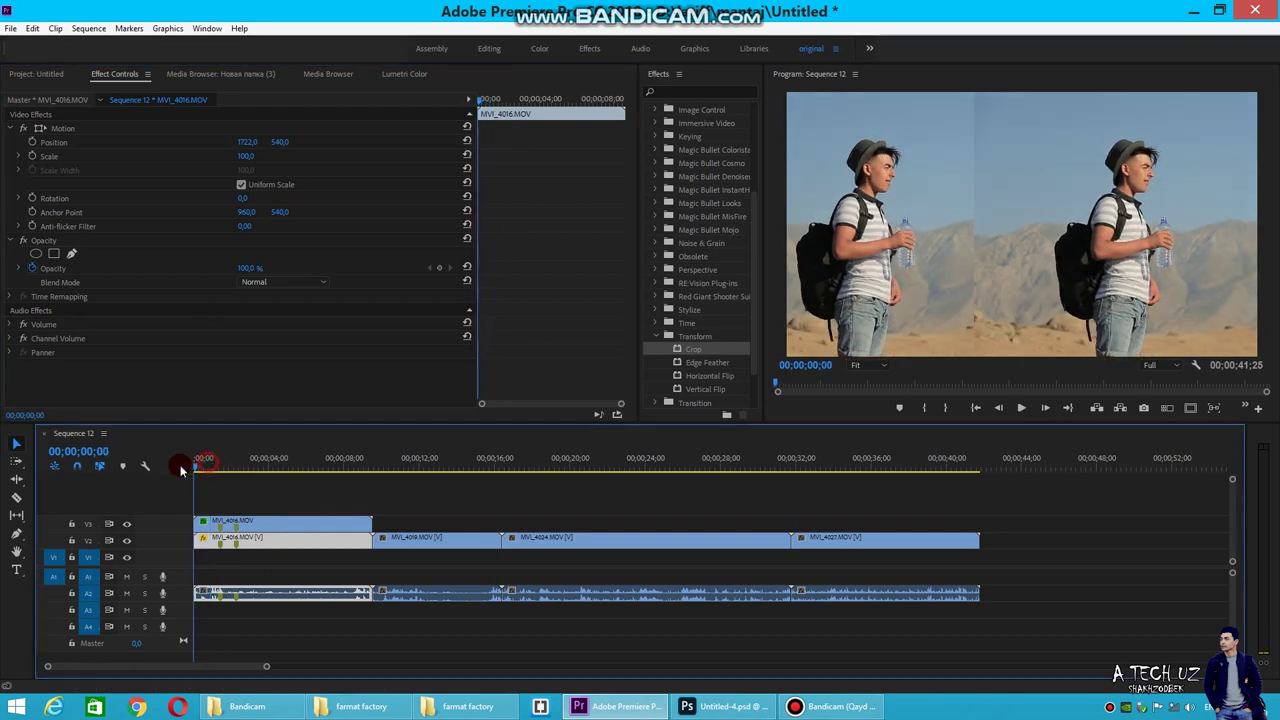
pyautogui.click(1021, 408)
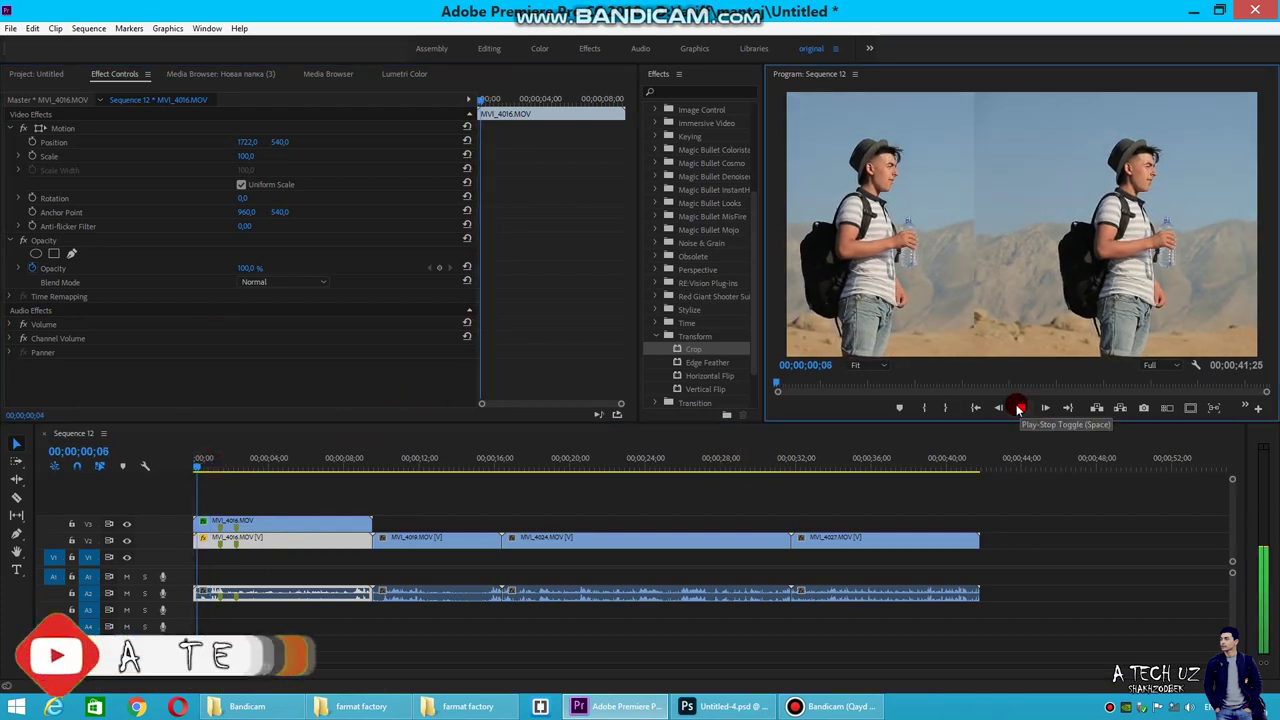
pyautogui.click(1021, 408)
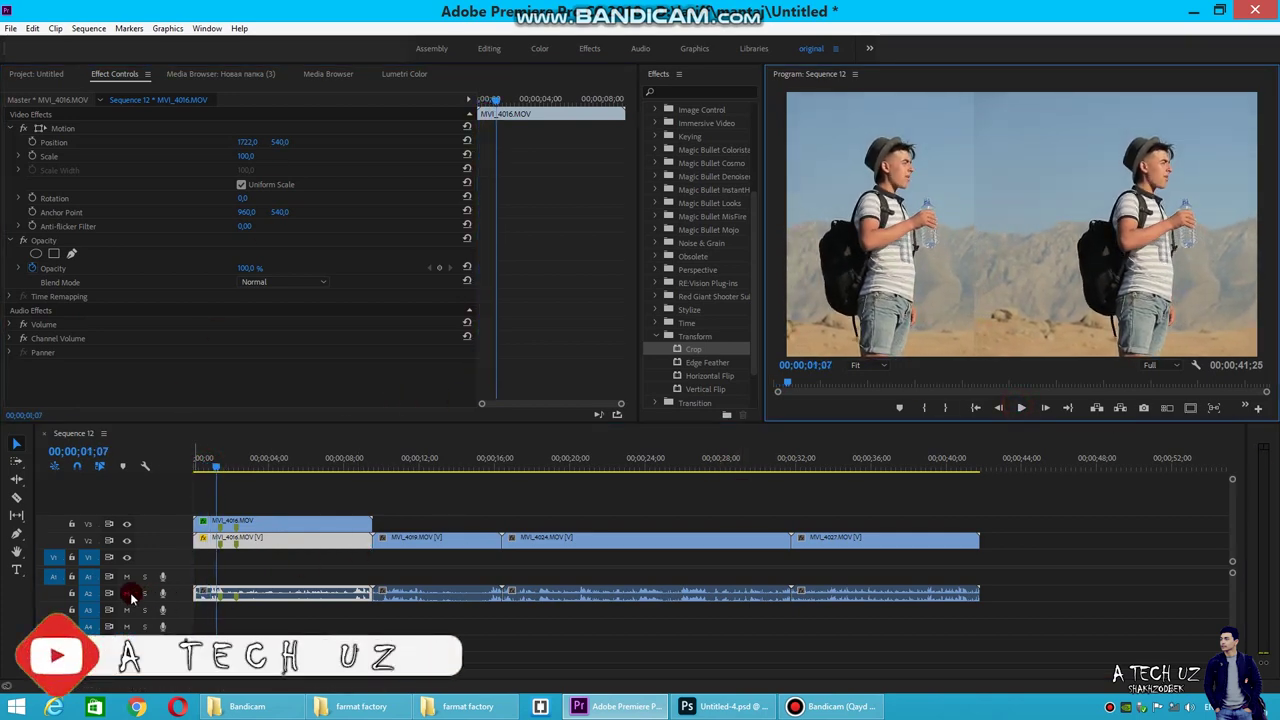
# - Mute audio tracks A2 and A3, then select the V3 clip near the start
pyautogui.click(126, 592)
pyautogui.click(126, 609)
pyautogui.moveTo(203, 455); pyautogui.dragTo(240, 456)
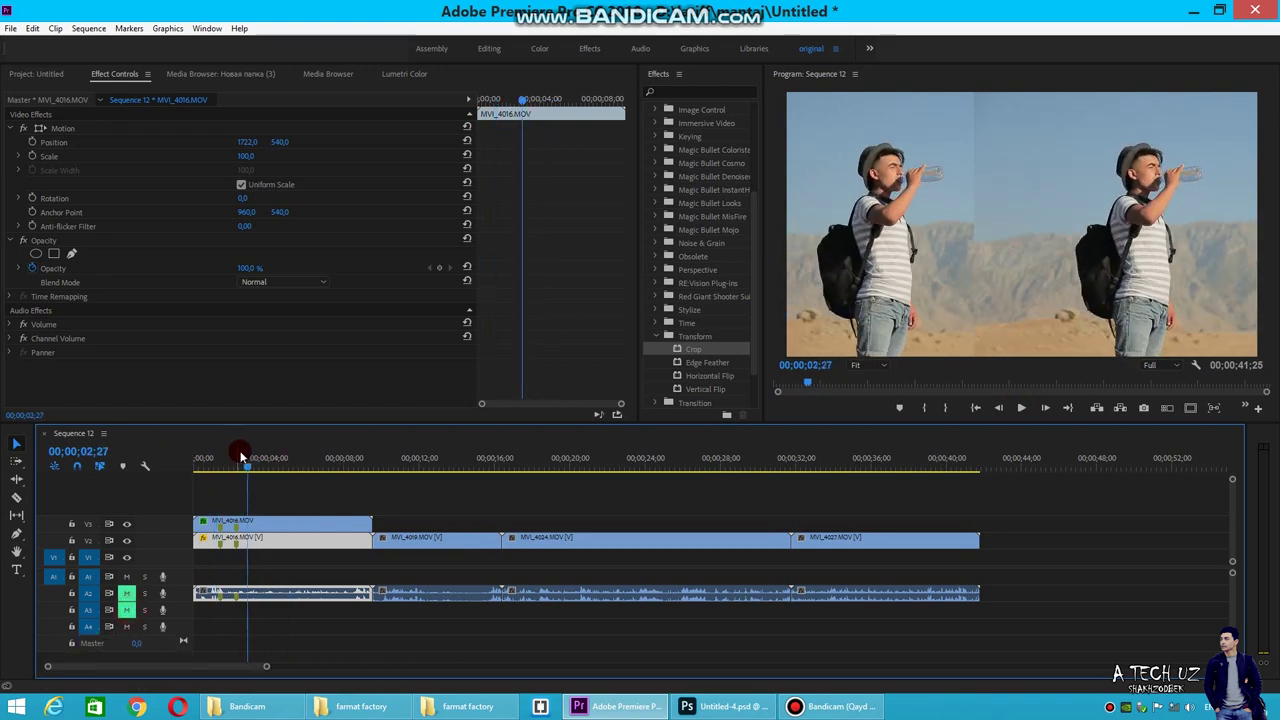
pyautogui.click(288, 502)
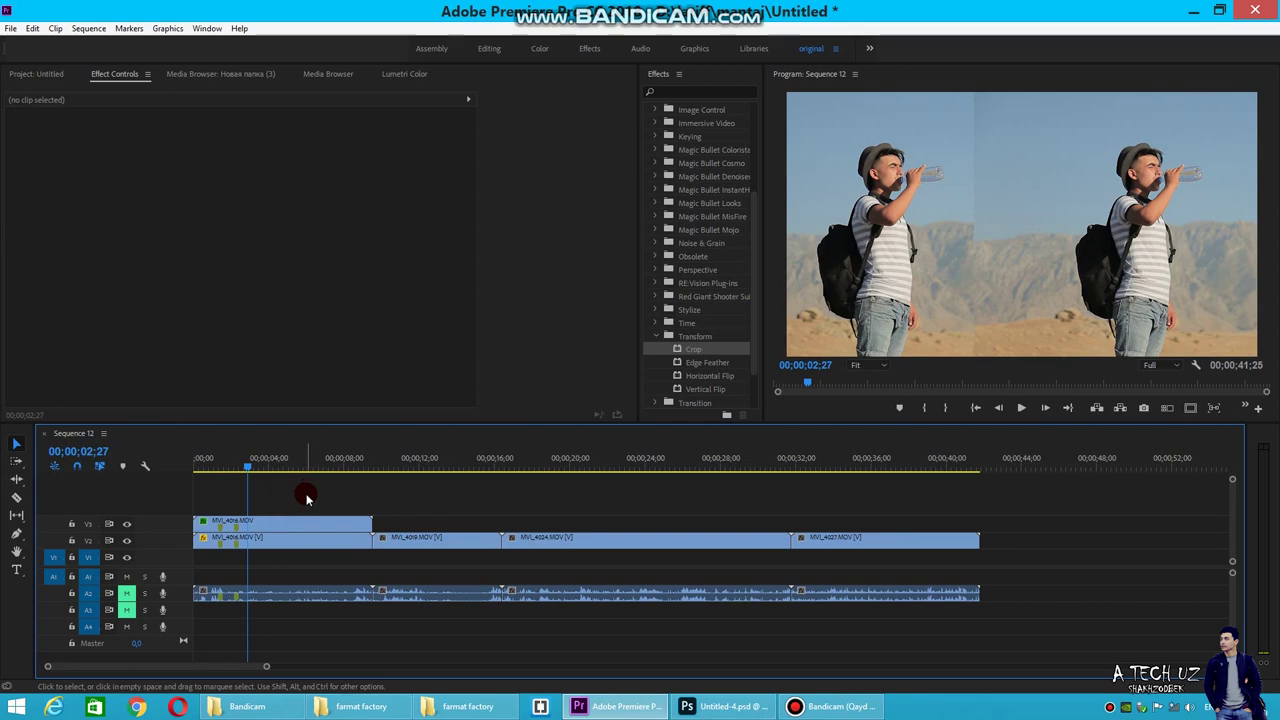
pyautogui.moveTo(245, 462); pyautogui.dragTo(205, 460)
pyautogui.click(225, 522)
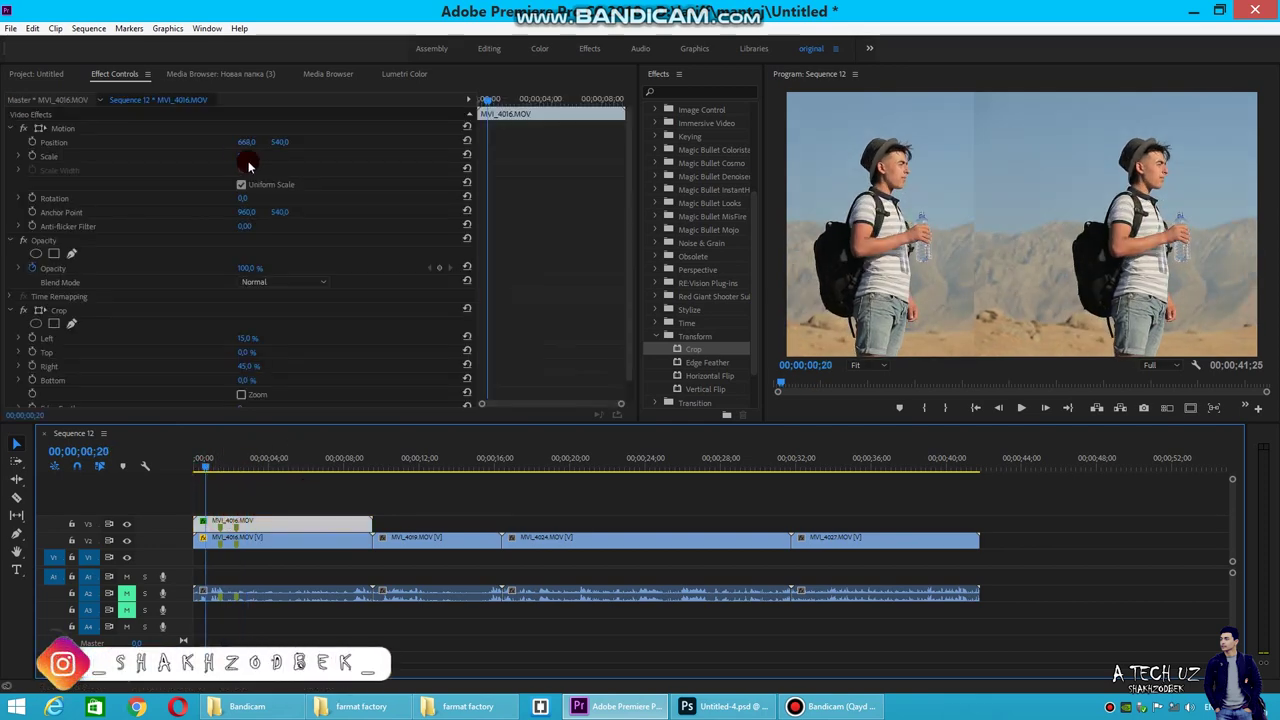
# - Scale the left-half V3 hiker to 162 and move it to Position 800/581
pyautogui.moveTo(242, 156)
pyautogui.mouseDown()
pyautogui.moveTo(300, 156)
pyautogui.moveTo(245, 143)
pyautogui.mouseUp()
pyautogui.moveTo(278, 142); pyautogui.dragTo(366, 158)
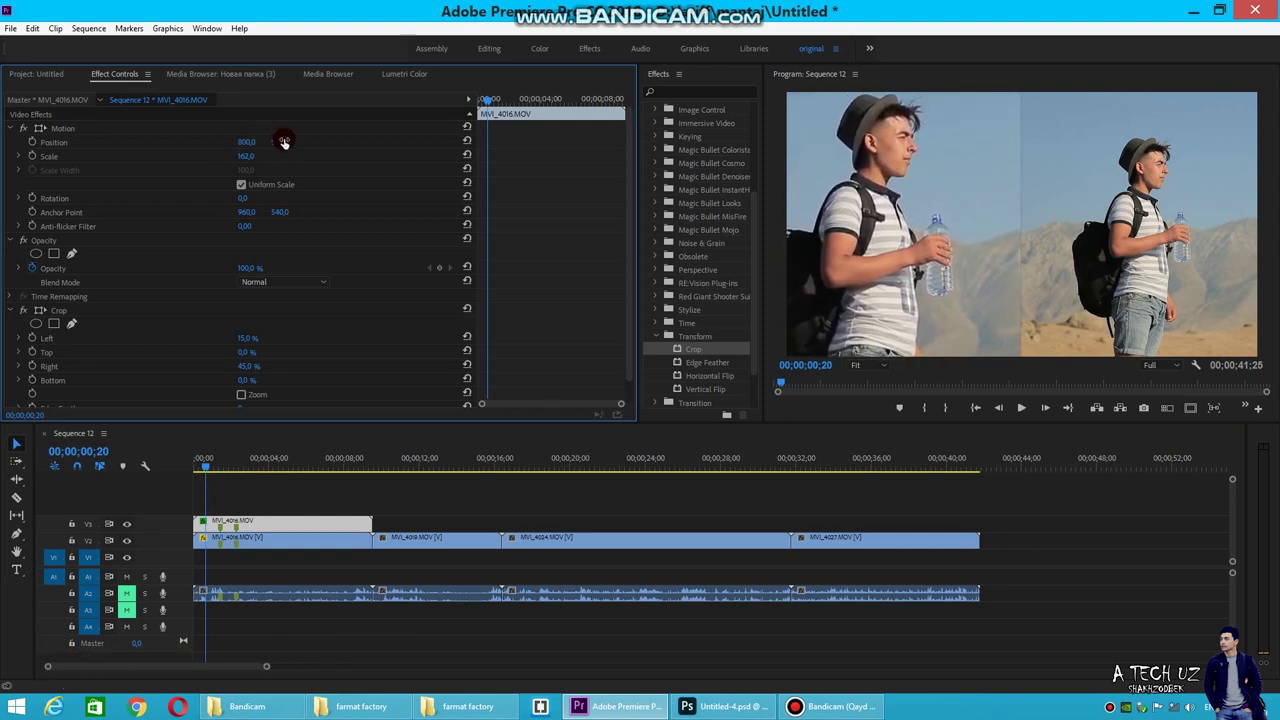
pyautogui.click(398, 76)
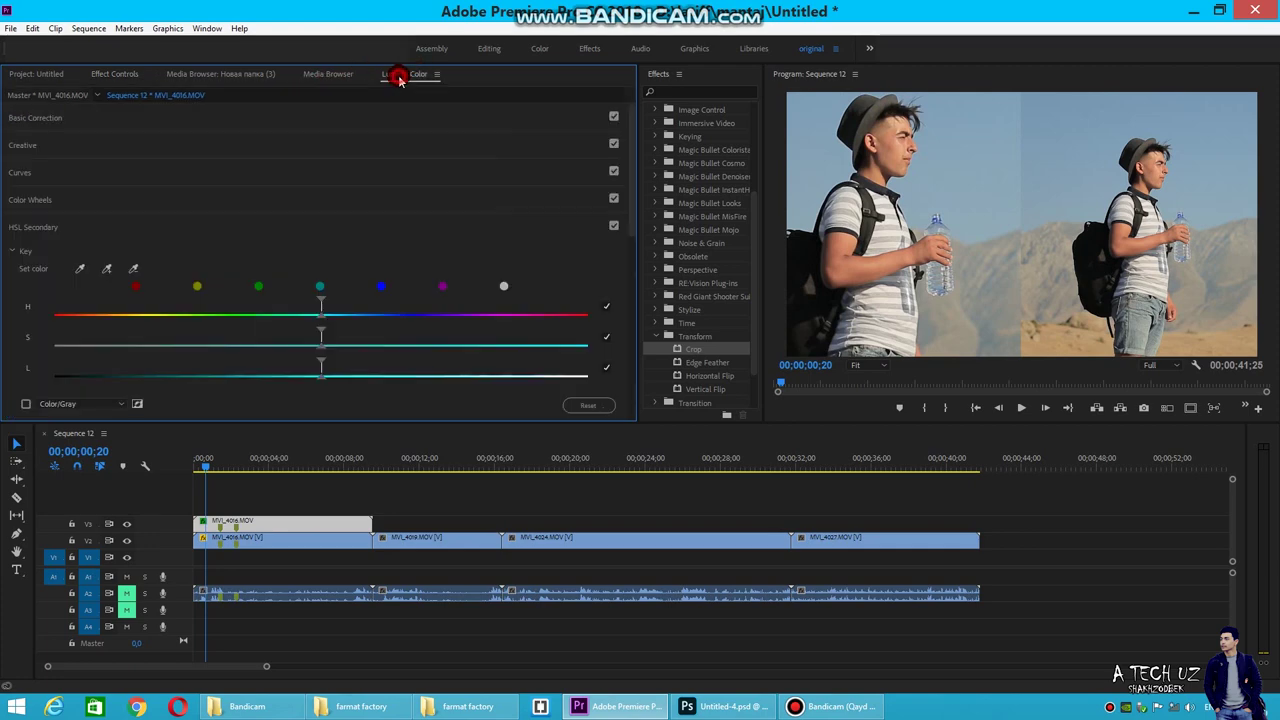
# - Set Lumetri Basic Correction Saturation to 0 on the left-half hiker clip
pyautogui.click(83, 121)
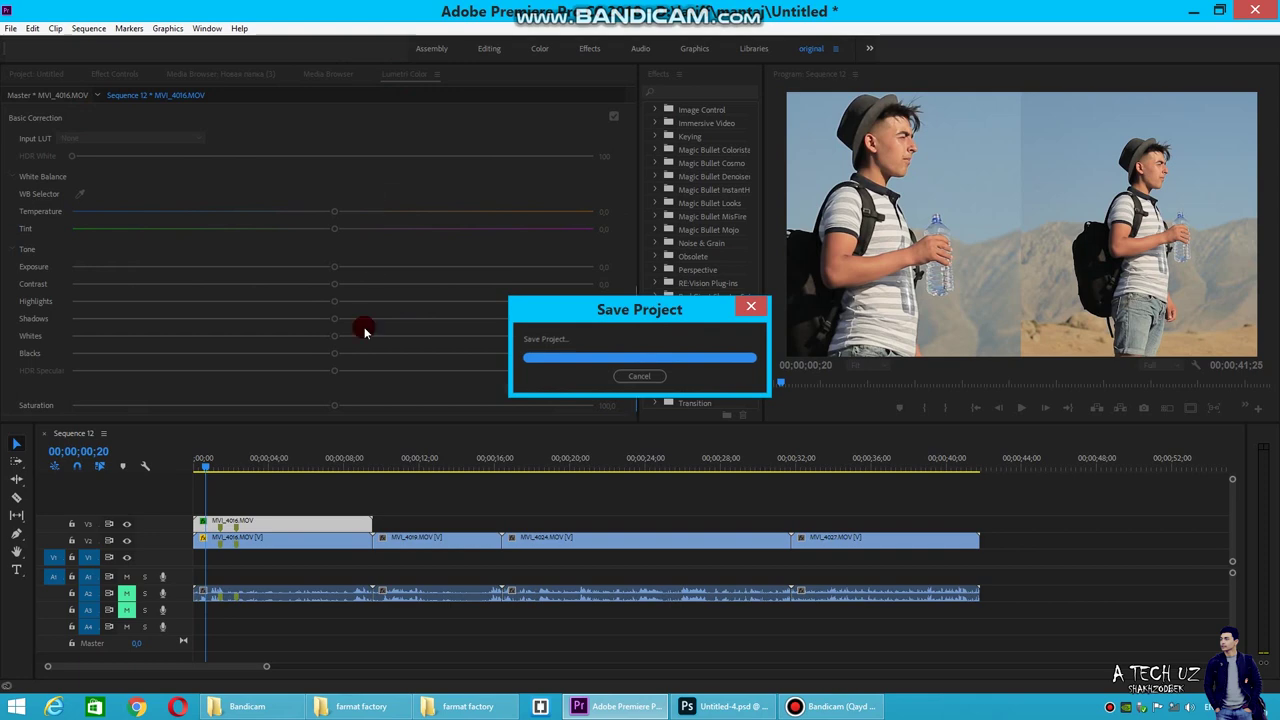
pyautogui.scroll(-1, 372, 320)
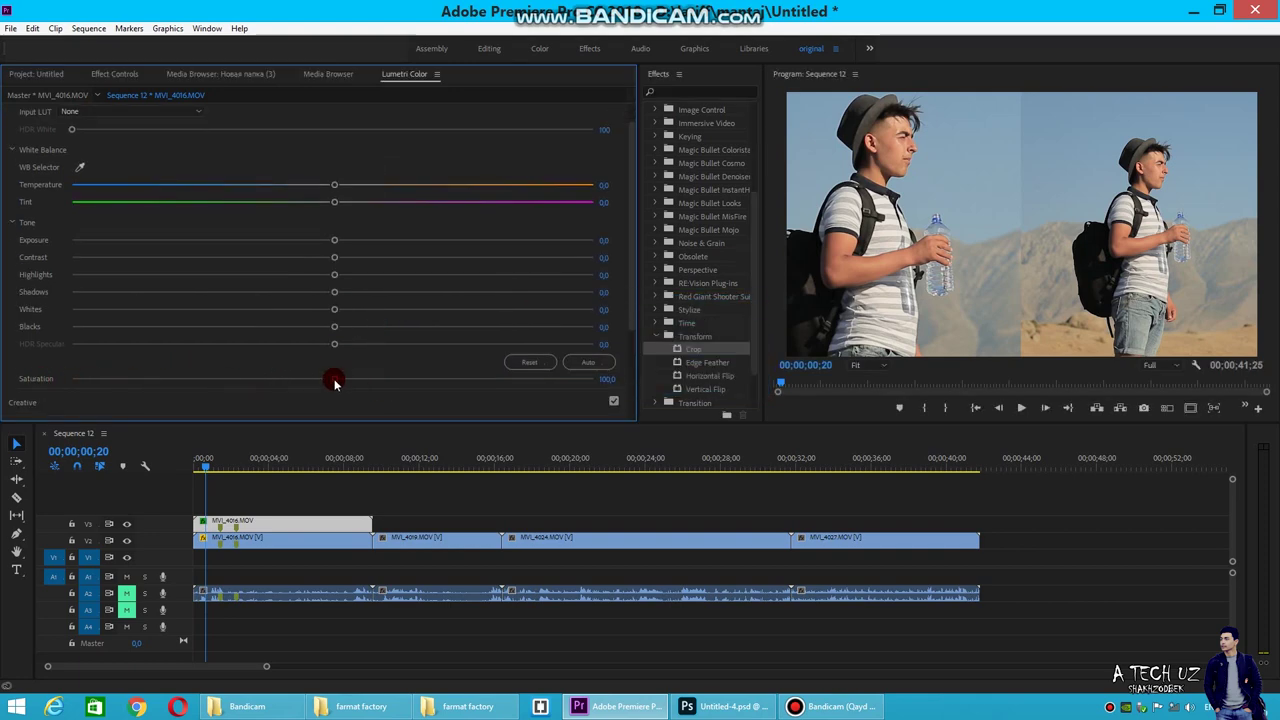
pyautogui.moveTo(328, 381); pyautogui.dragTo(85, 379)
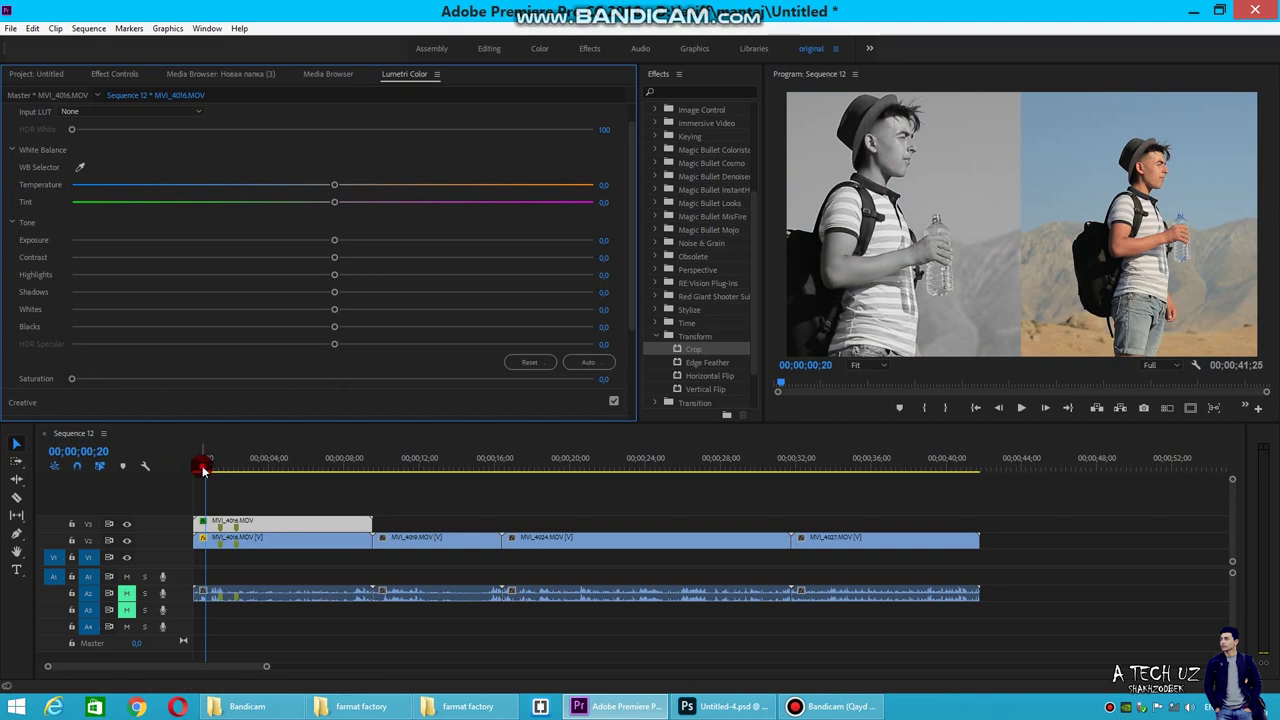
# - Preview the black-and-white result from the start, parking near three seconds
pyautogui.moveTo(204, 470); pyautogui.dragTo(196, 468)
pyautogui.click(1021, 408)
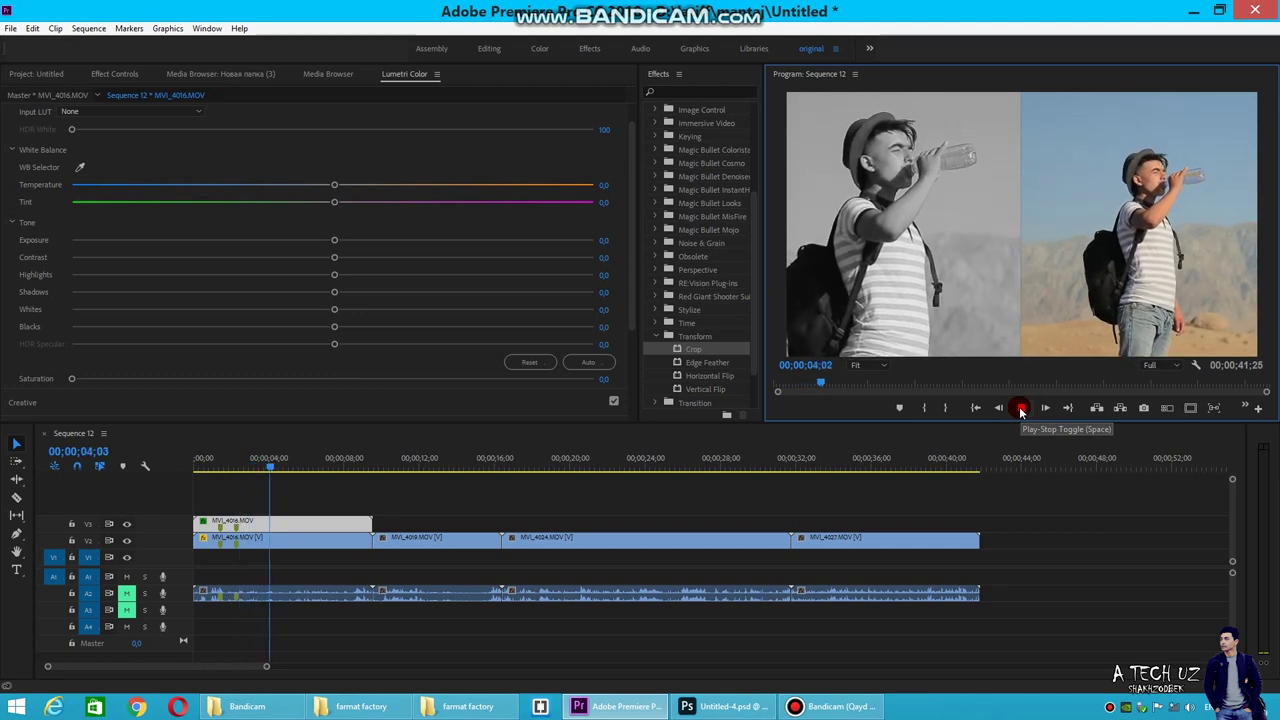
pyautogui.press('space')
pyautogui.click(197, 462)
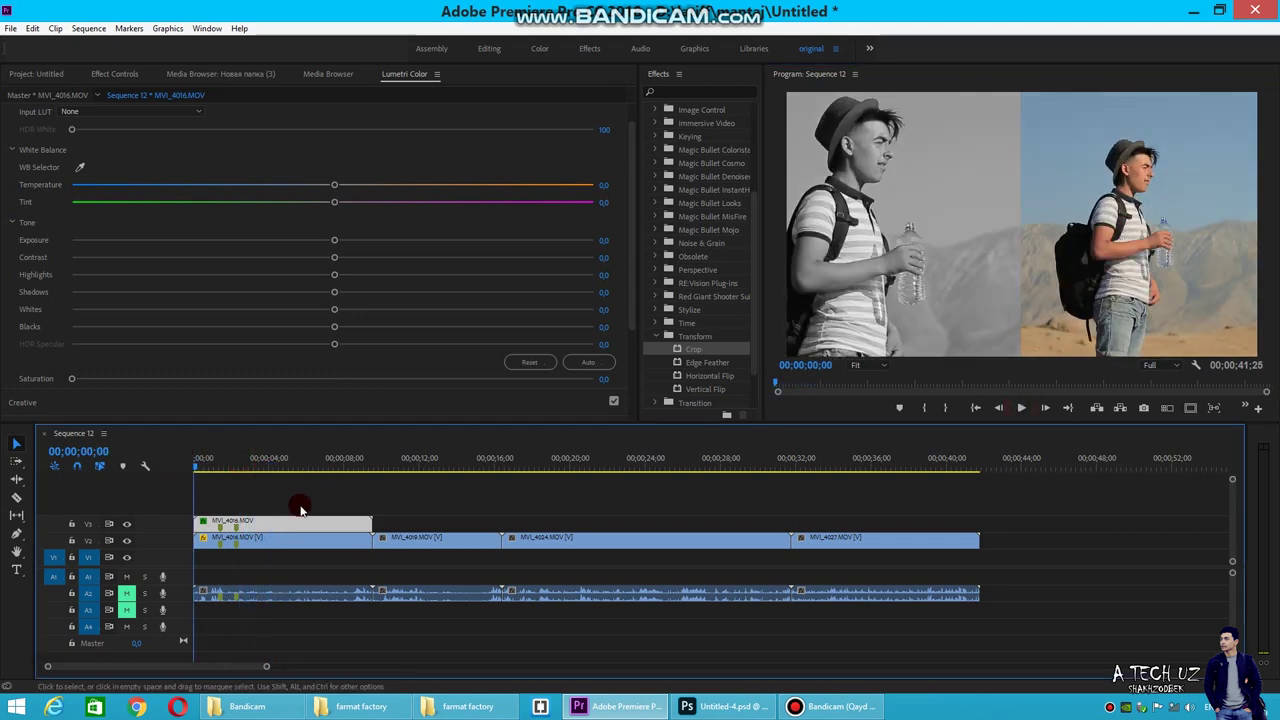
pyautogui.click(258, 463)
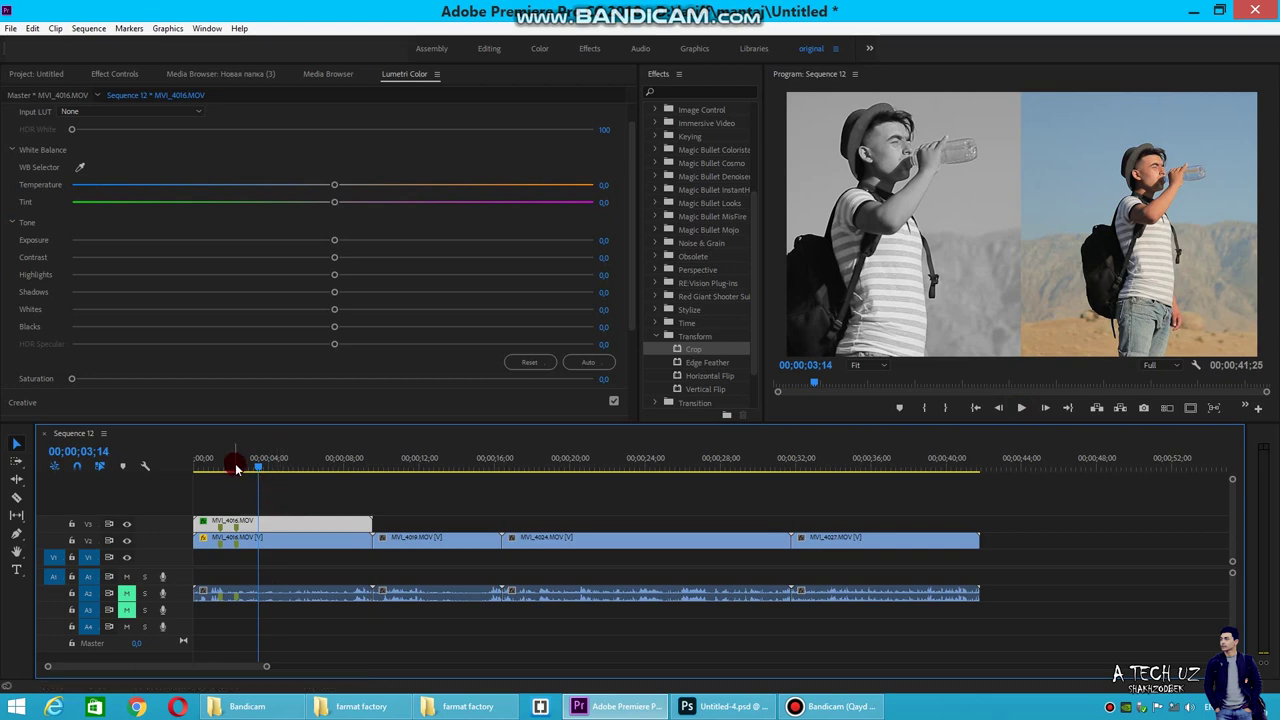
pyautogui.click(117, 78)
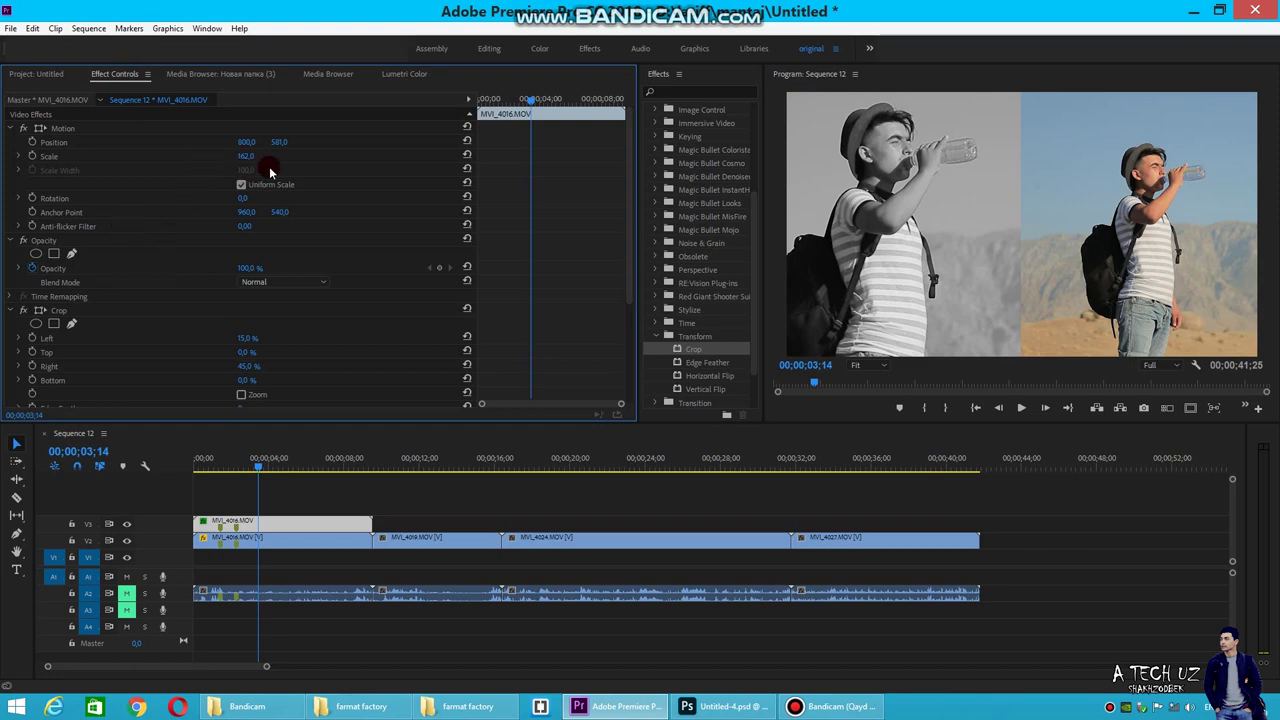
# - Zoom the left-half hiker to about 193 and start Position and Scale keyframes near the start
pyautogui.moveTo(246, 162); pyautogui.dragTo(259, 154)
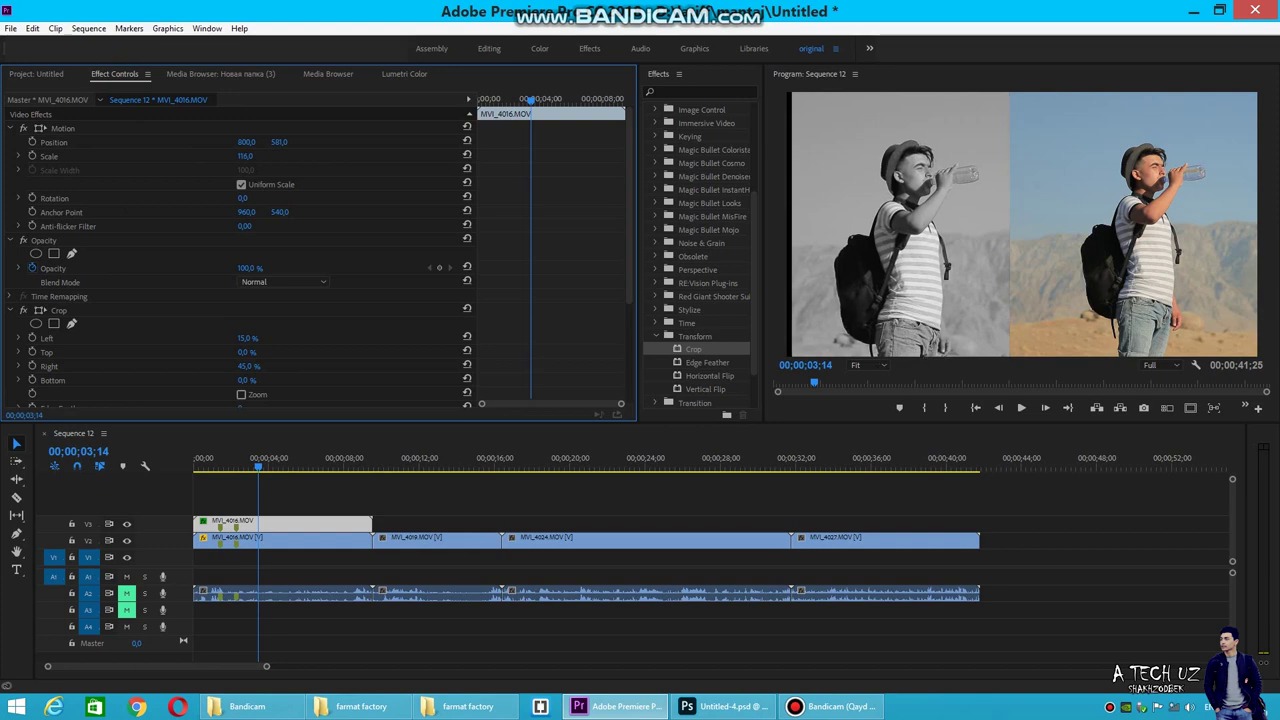
pyautogui.moveTo(250, 160); pyautogui.dragTo(95, 178)
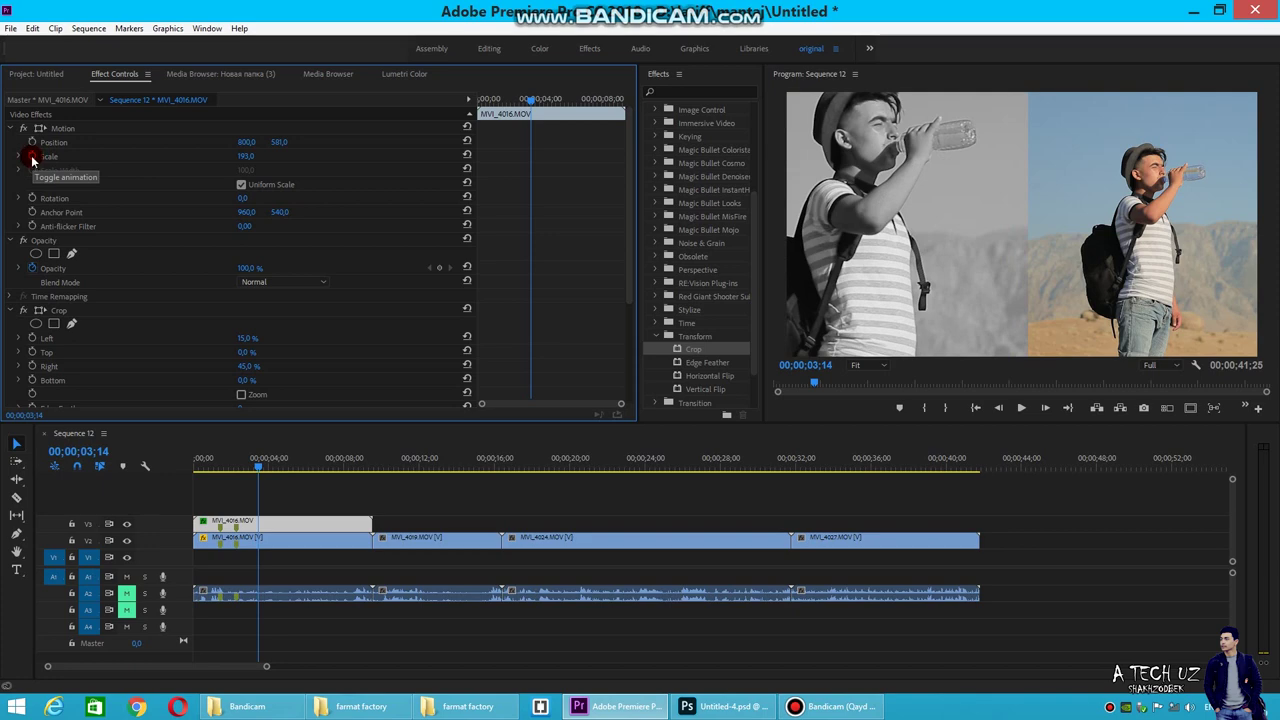
pyautogui.moveTo(258, 466); pyautogui.dragTo(196, 472)
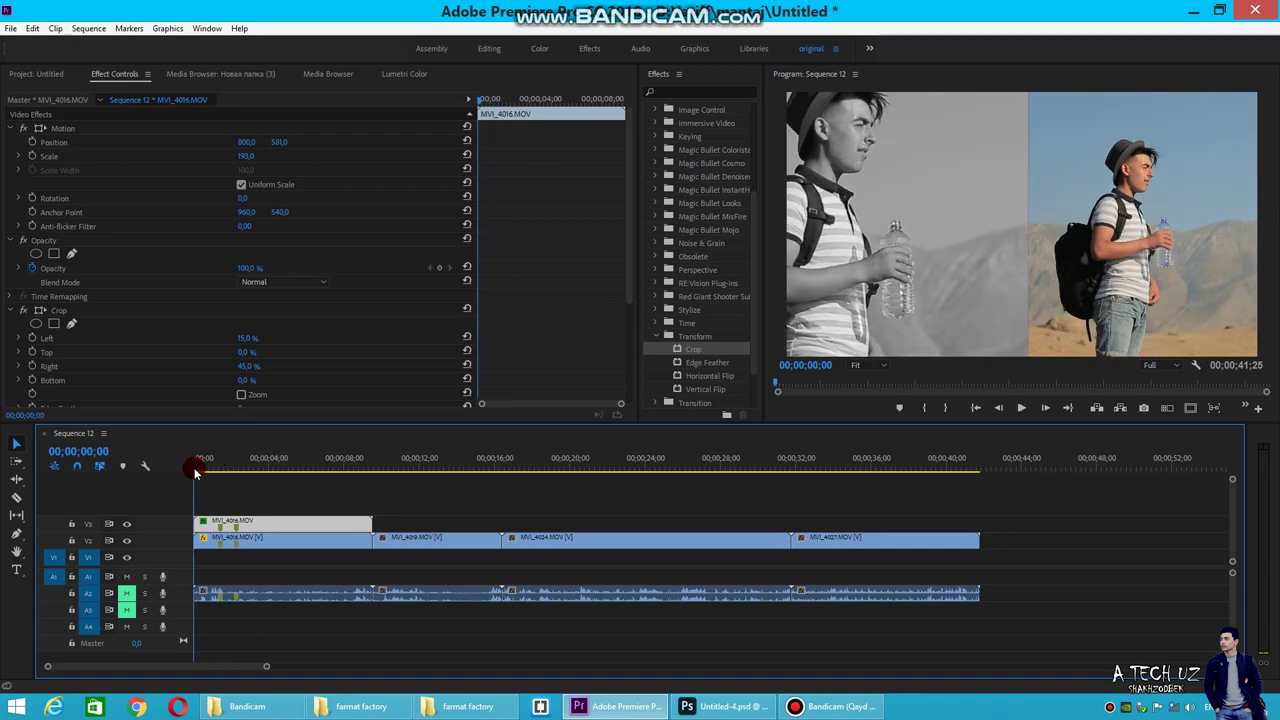
pyautogui.click(31, 143)
pyautogui.click(33, 157)
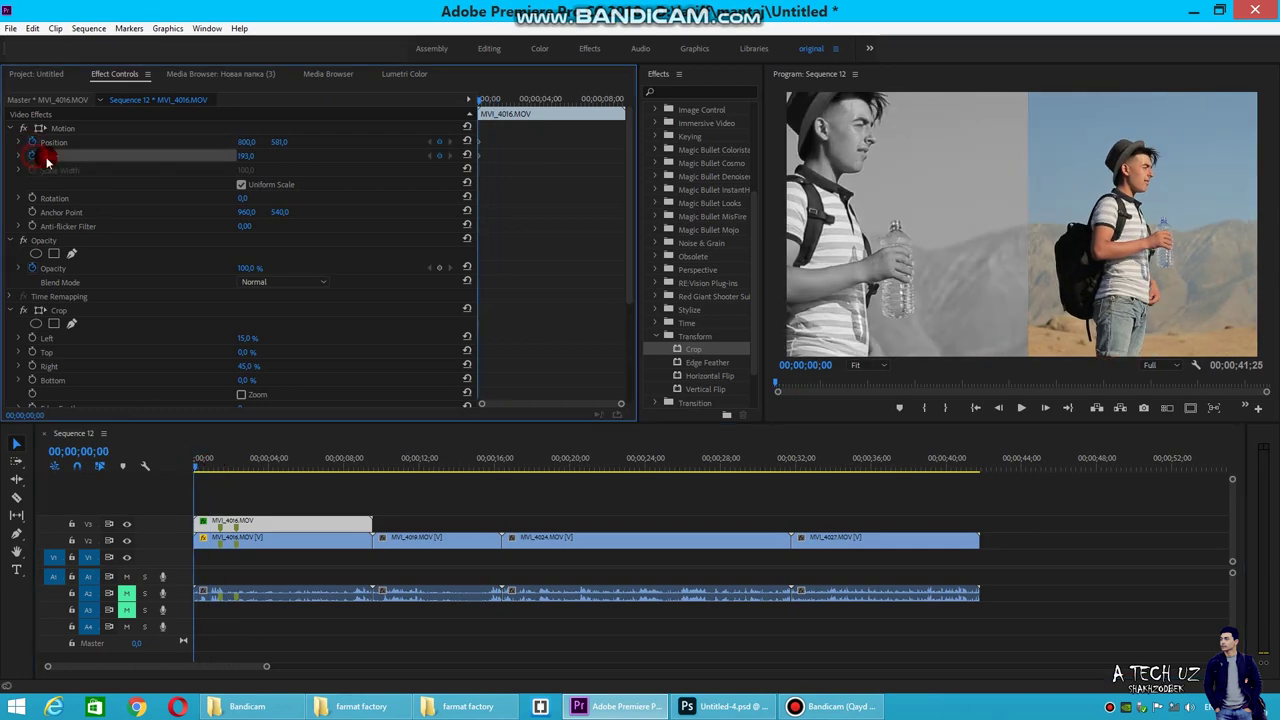
# - Add a larger Scale keyframe about two seconds in and preview the zoom from the start
pyautogui.moveTo(488, 106); pyautogui.dragTo(513, 107)
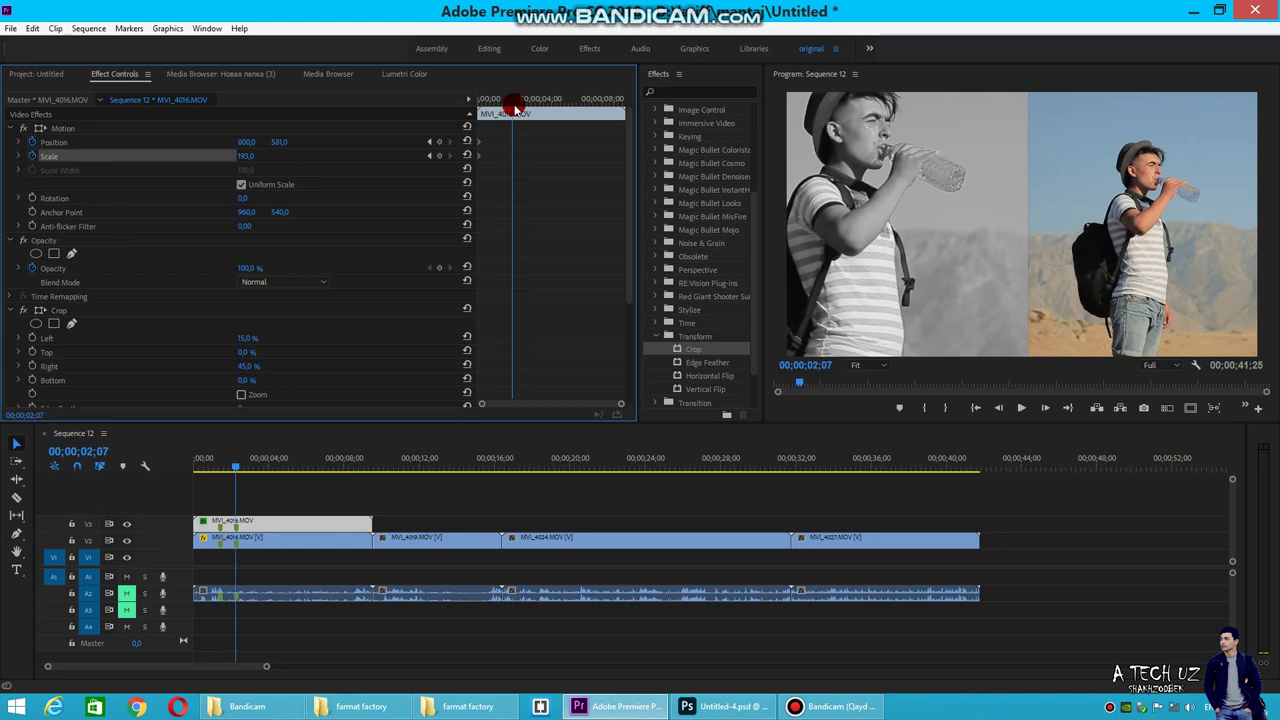
pyautogui.moveTo(249, 158); pyautogui.dragTo(285, 144)
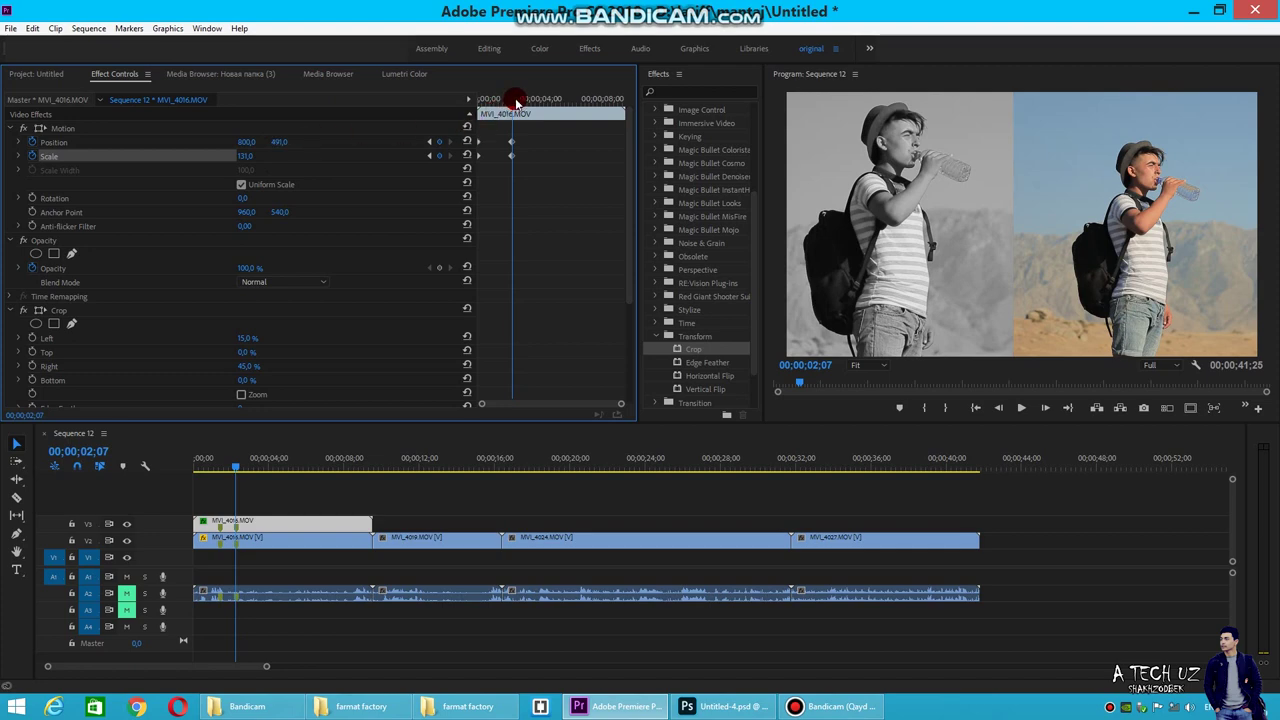
pyautogui.moveTo(515, 103); pyautogui.dragTo(481, 103)
pyautogui.click(1021, 408)
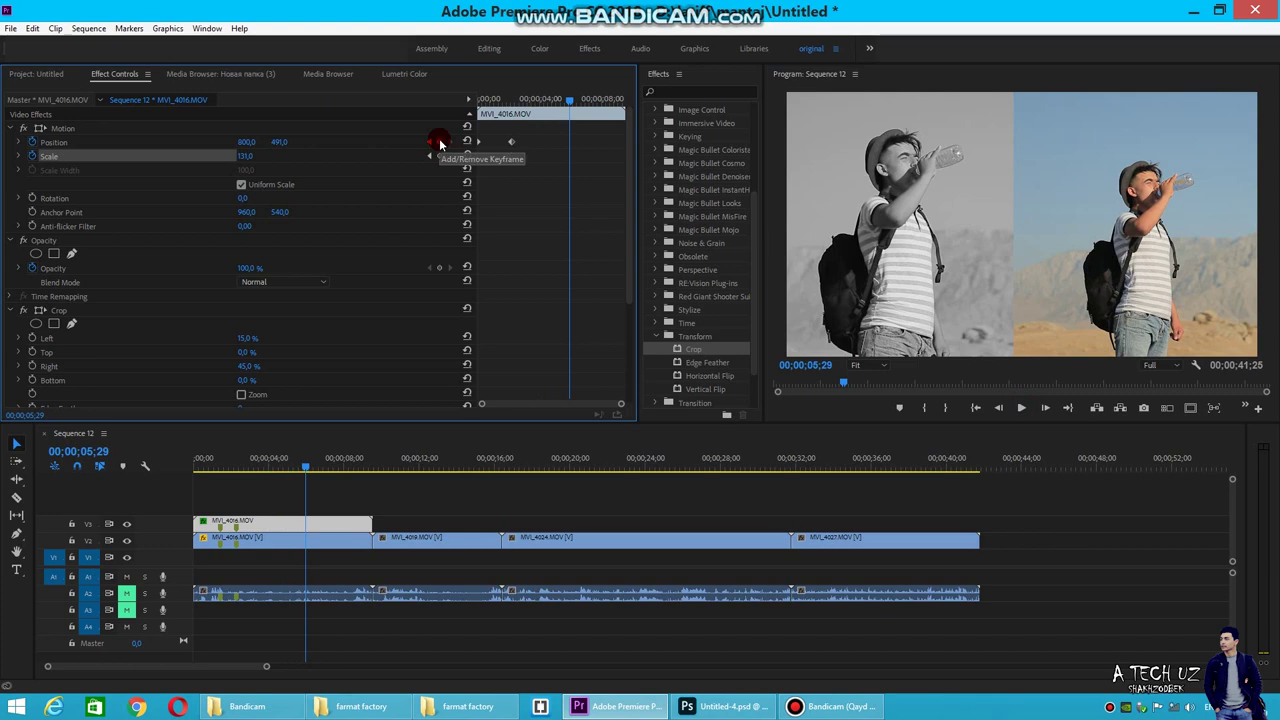
# - Add Position and Scale keyframes at about 3.5 seconds and zoom to 184–193 near the clip's end
pyautogui.moveTo(569, 100)
pyautogui.mouseDown()
pyautogui.moveTo(523, 106)
pyautogui.moveTo(563, 113)
pyautogui.mouseUp()
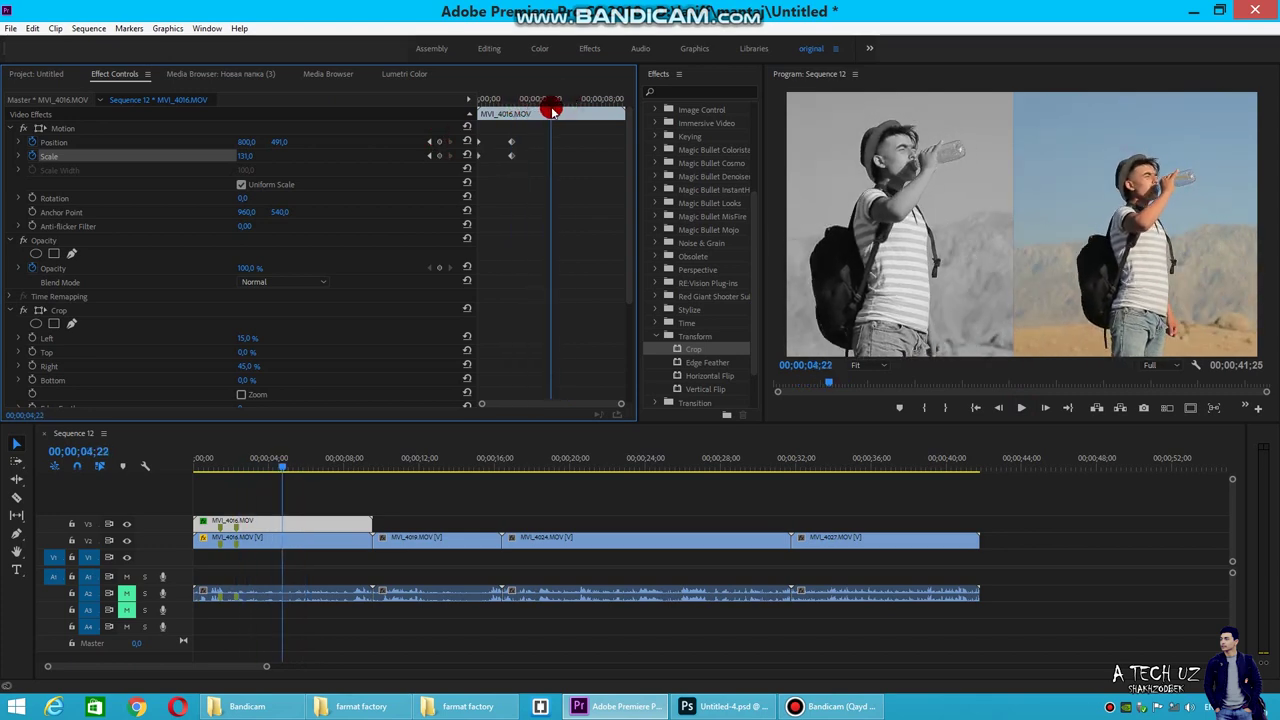
pyautogui.click(315, 184)
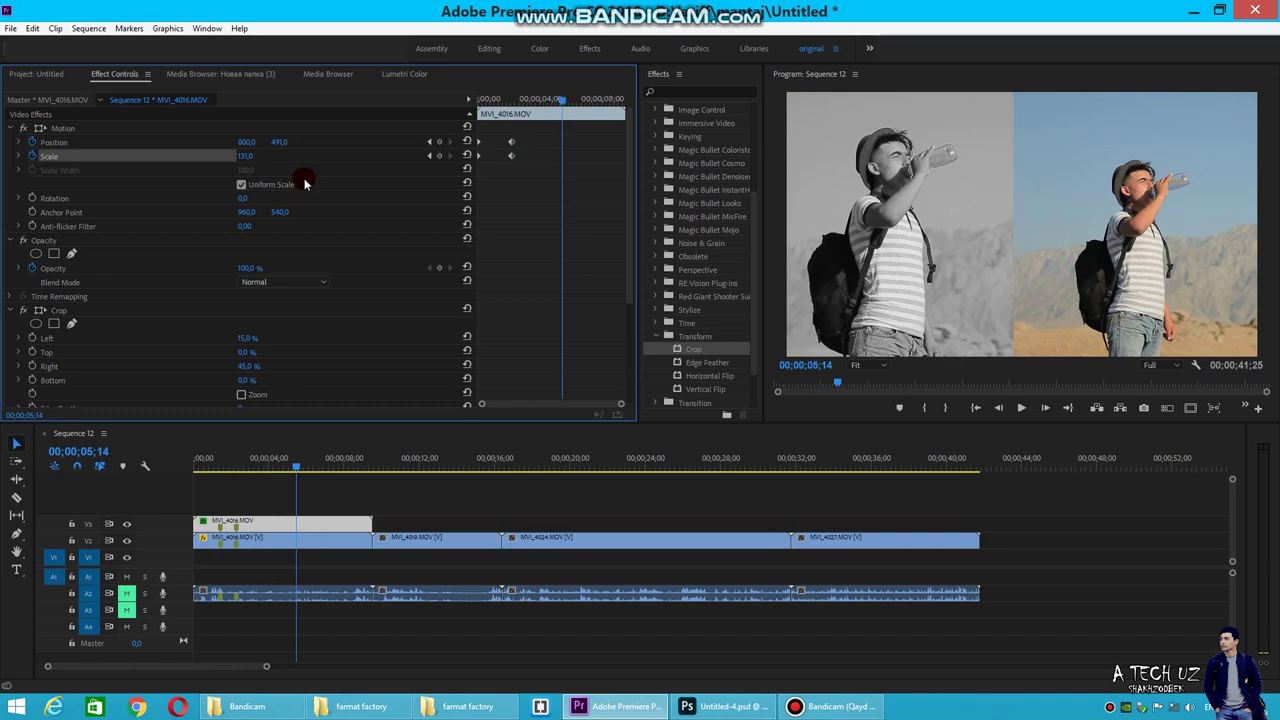
pyautogui.click(439, 141)
pyautogui.click(439, 155)
pyautogui.moveTo(567, 101); pyautogui.dragTo(620, 100)
pyautogui.click(250, 160)
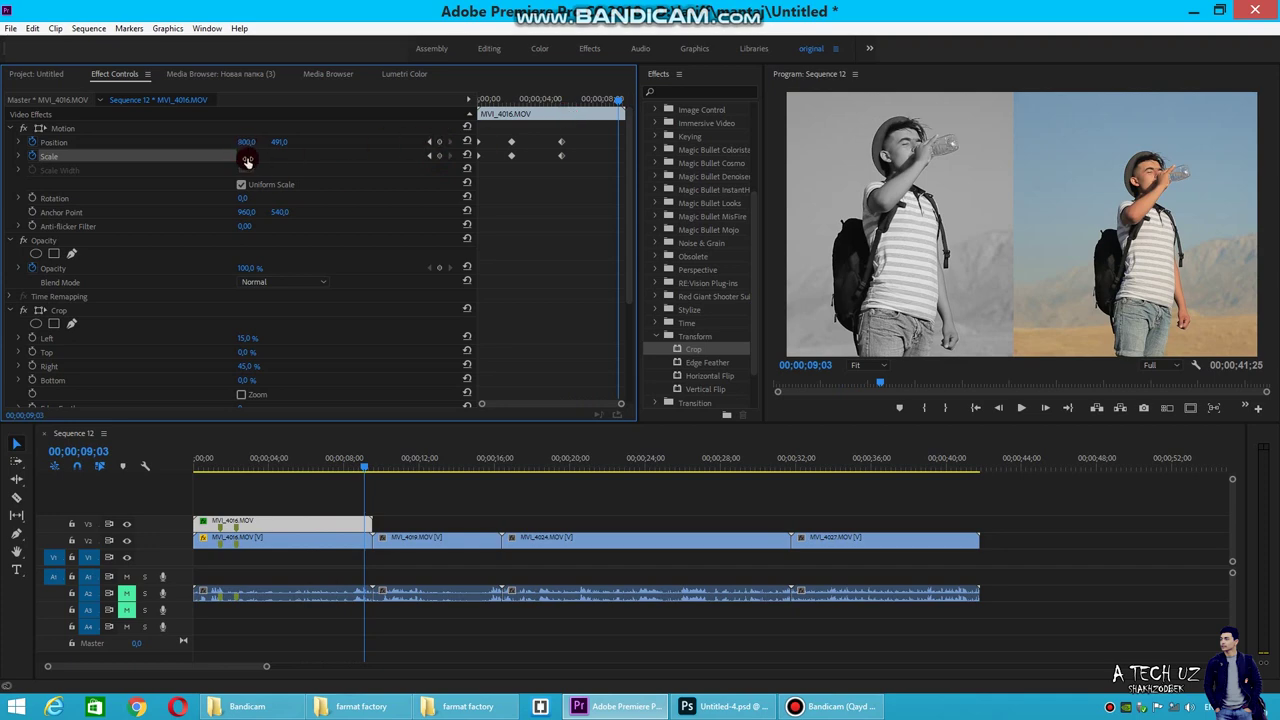
pyautogui.moveTo(247, 160); pyautogui.dragTo(366, 148)
pyautogui.moveTo(276, 143); pyautogui.dragTo(365, 158)
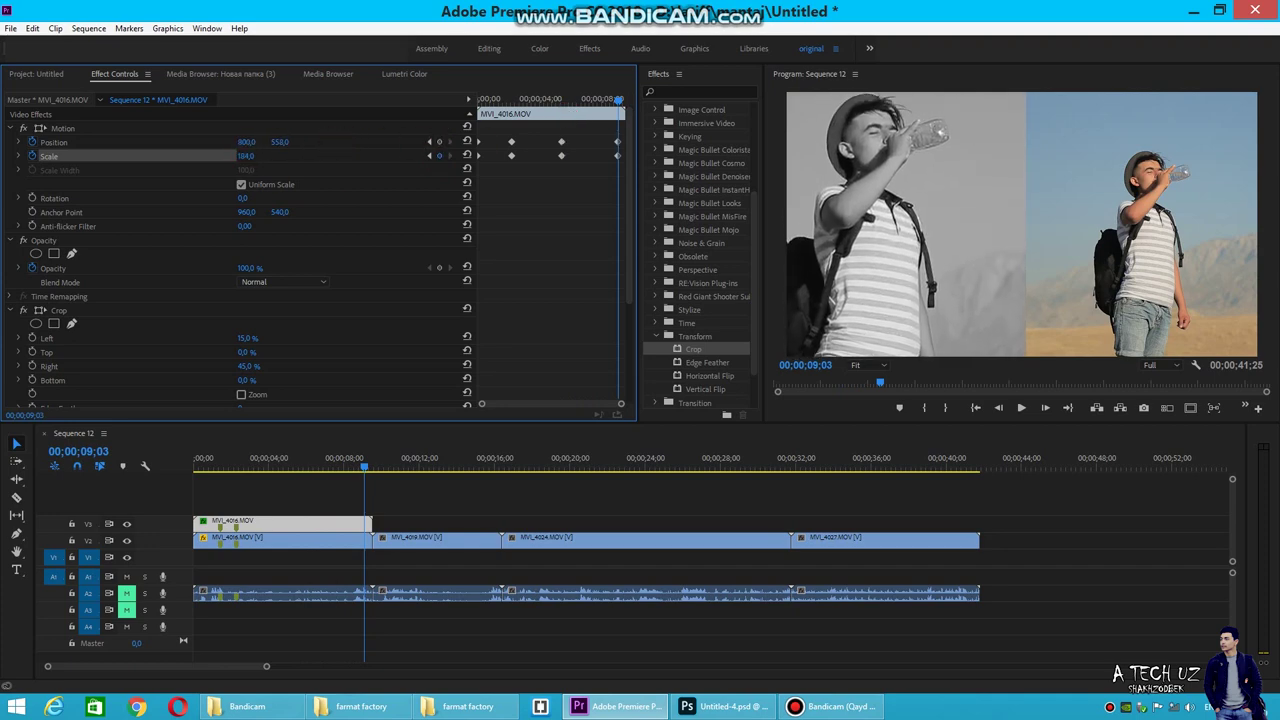
# - Play the animated zoom from the start of the sequence
pyautogui.moveTo(616, 100); pyautogui.dragTo(465, 120)
pyautogui.click(1020, 408)
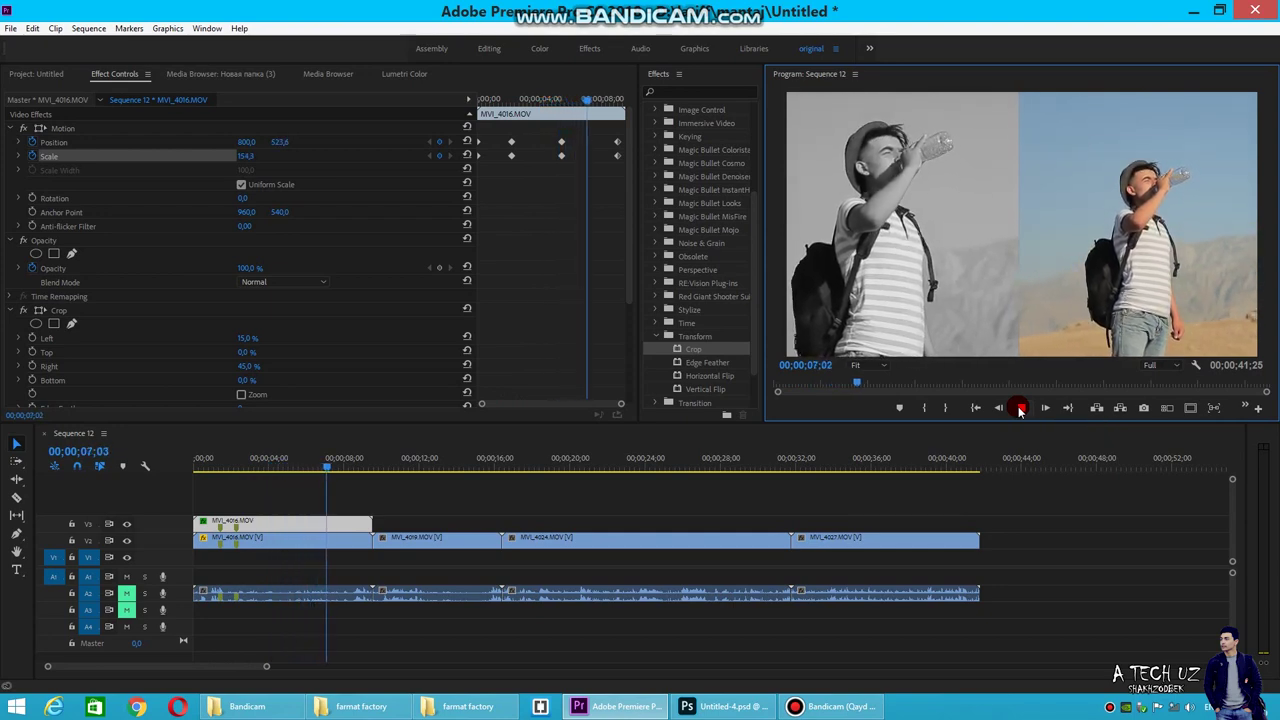
pyautogui.click(1020, 408)
# - Review the zoom by lining up with the keyframe near 6.5 seconds and playing it
pyautogui.moveTo(611, 100); pyautogui.dragTo(586, 100)
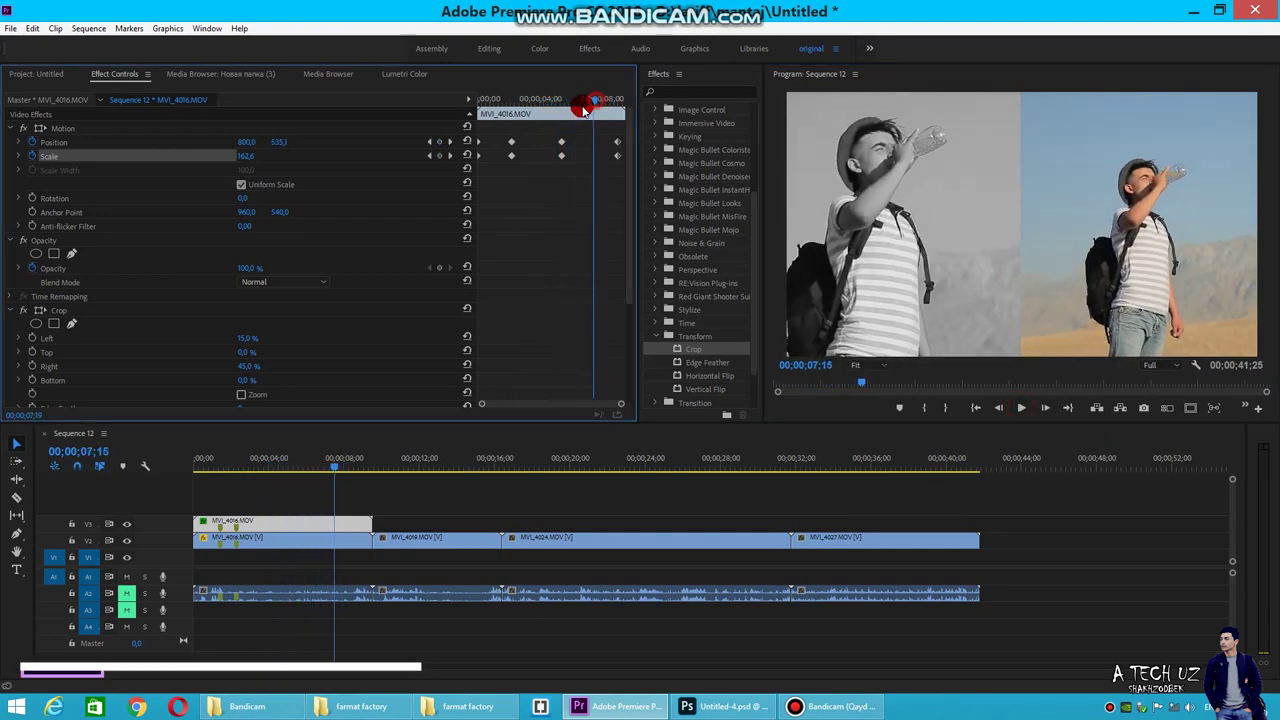
pyautogui.moveTo(611, 155); pyautogui.dragTo(560, 100)
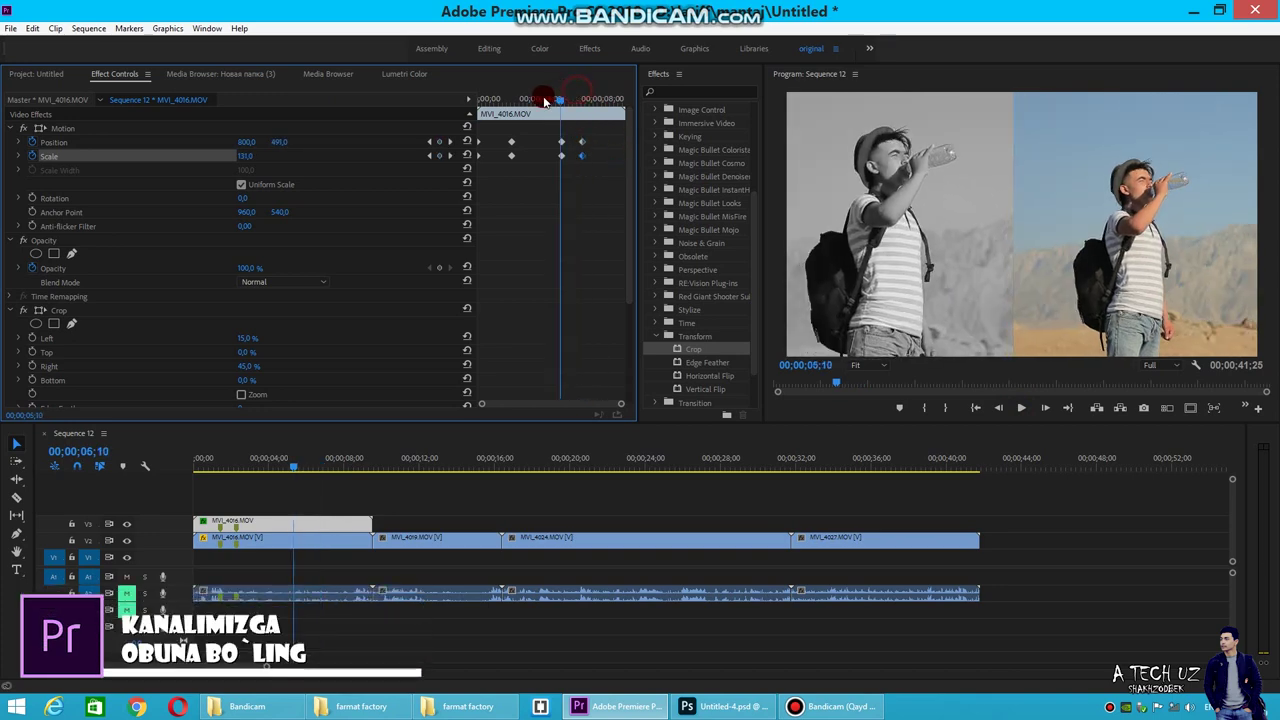
pyautogui.click(1020, 408)
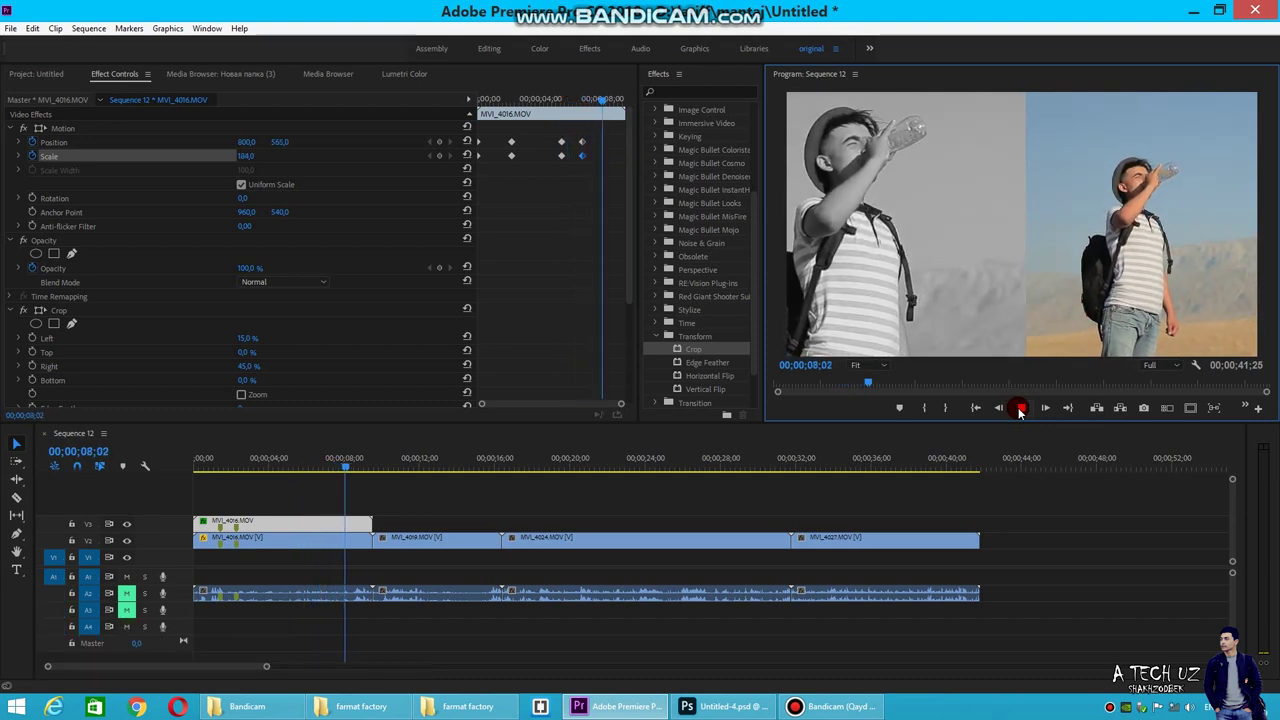
pyautogui.click(1020, 408)
pyautogui.moveTo(510, 90); pyautogui.dragTo(452, 104)
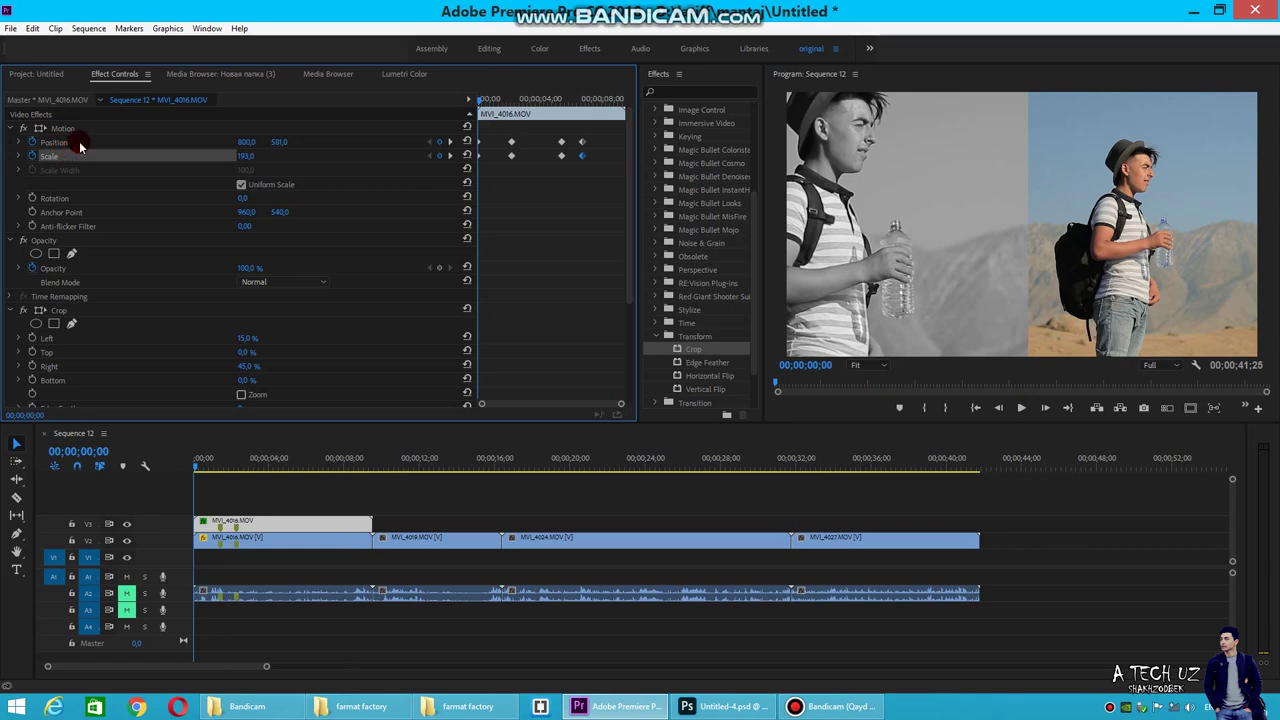
# - Delete all Position and Scale keyframes, turn off both stopwatches, and set Scale to 100
pyautogui.moveTo(591, 126); pyautogui.dragTo(478, 176)
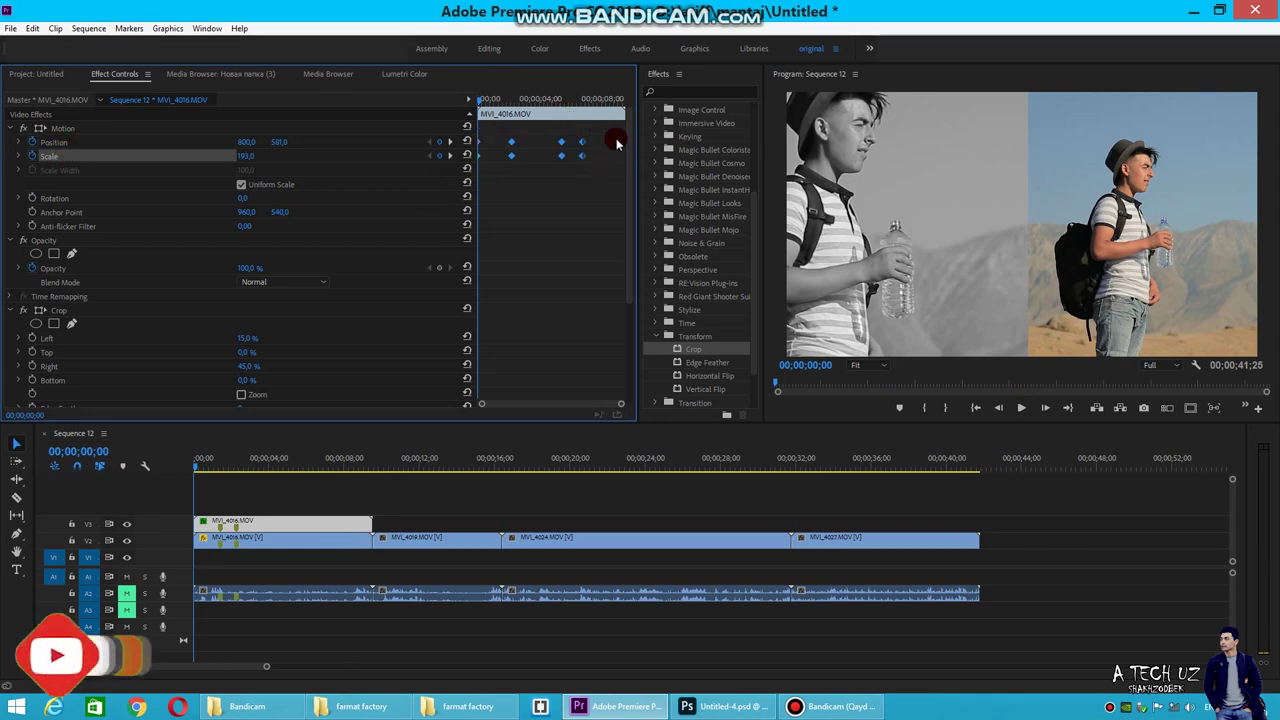
pyautogui.moveTo(622, 150); pyautogui.dragTo(450, 182)
pyautogui.press('Delete')
pyautogui.click(42, 157)
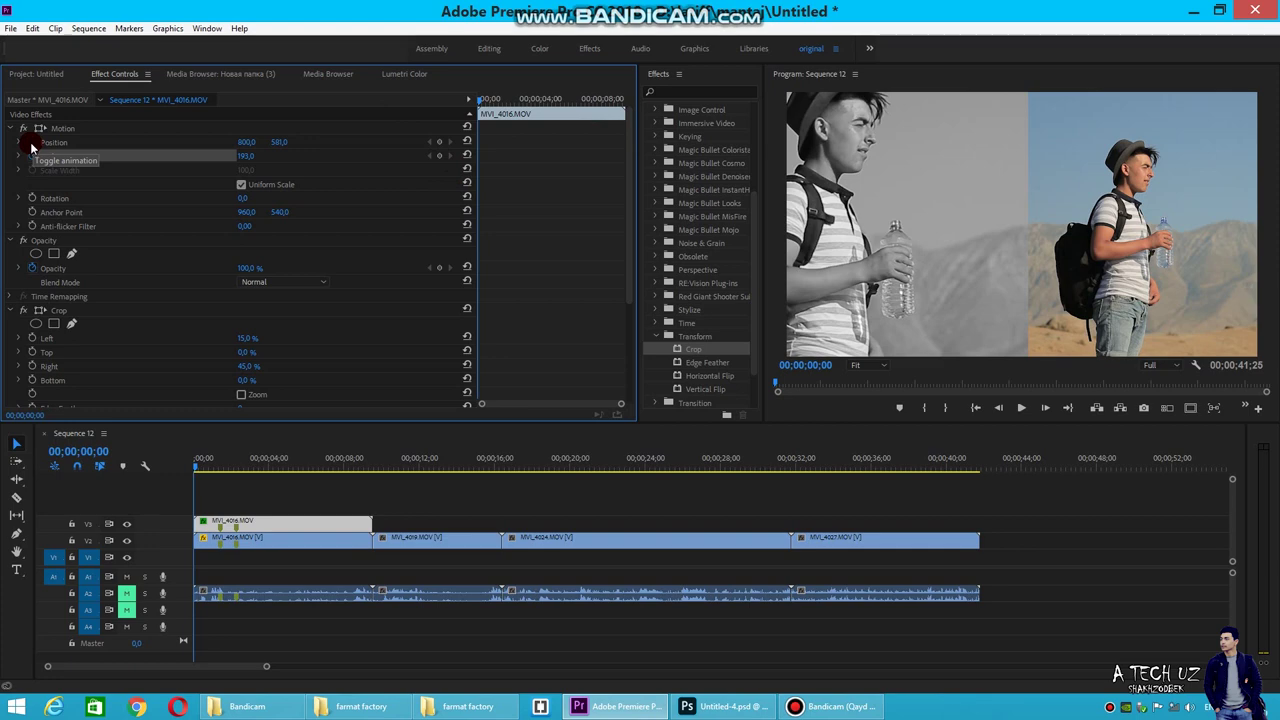
pyautogui.click(32, 143)
pyautogui.click(32, 156)
pyautogui.click(374, 143)
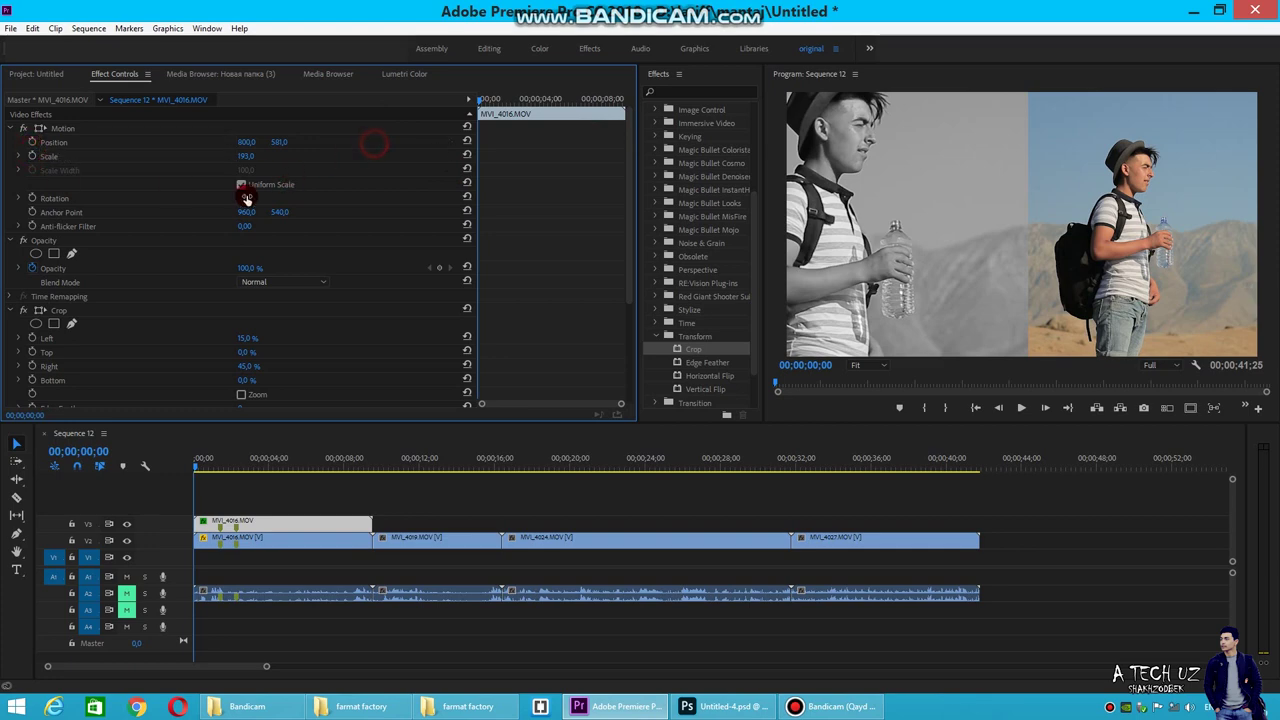
pyautogui.press('Return')
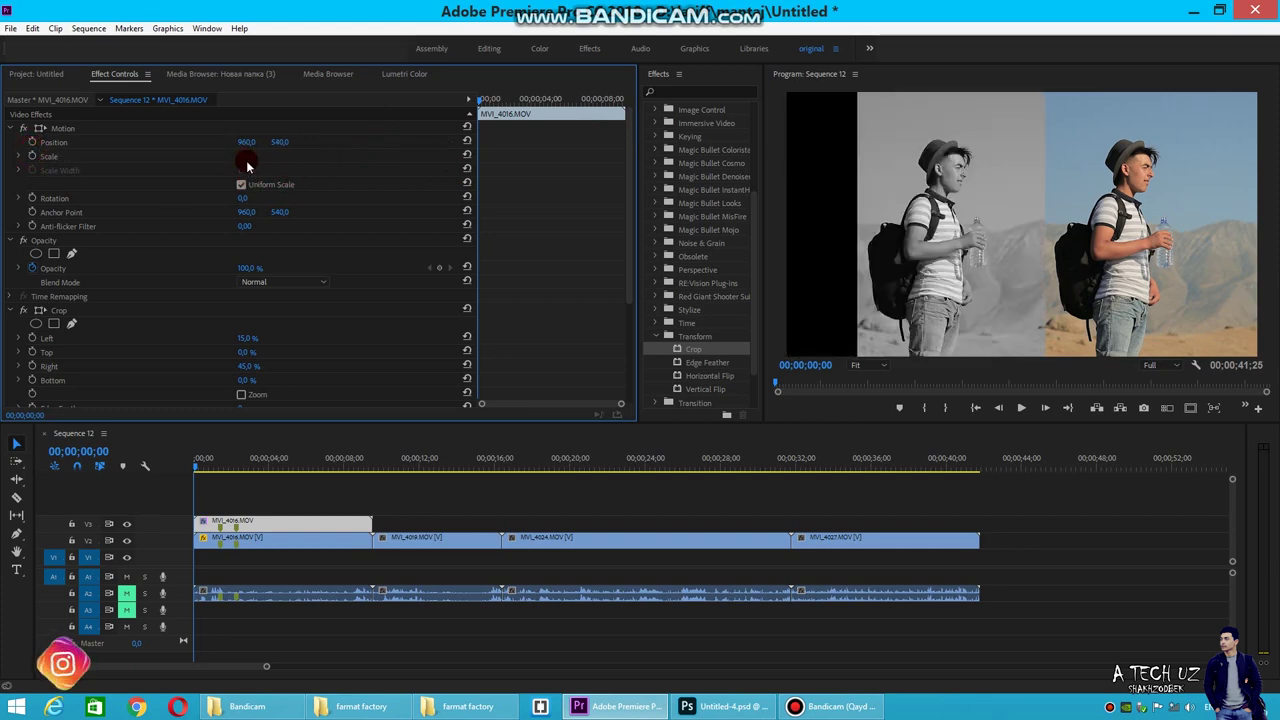
pyautogui.rightClick(257, 520)
# - Clear the V3 copy, set the V2 MVI_4016 Position X to 953, then rotate it to -24°
pyautogui.click(291, 133)
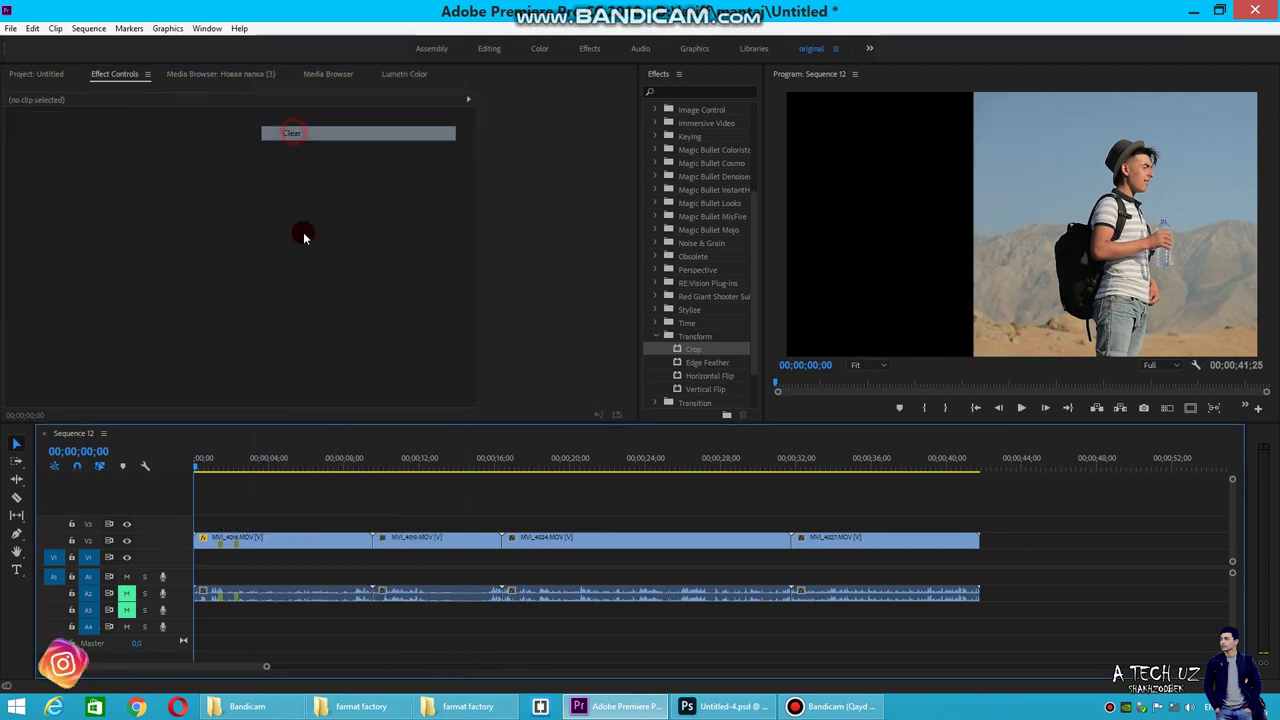
pyautogui.click(258, 528)
pyautogui.moveTo(246, 142); pyautogui.dragTo(150, 142)
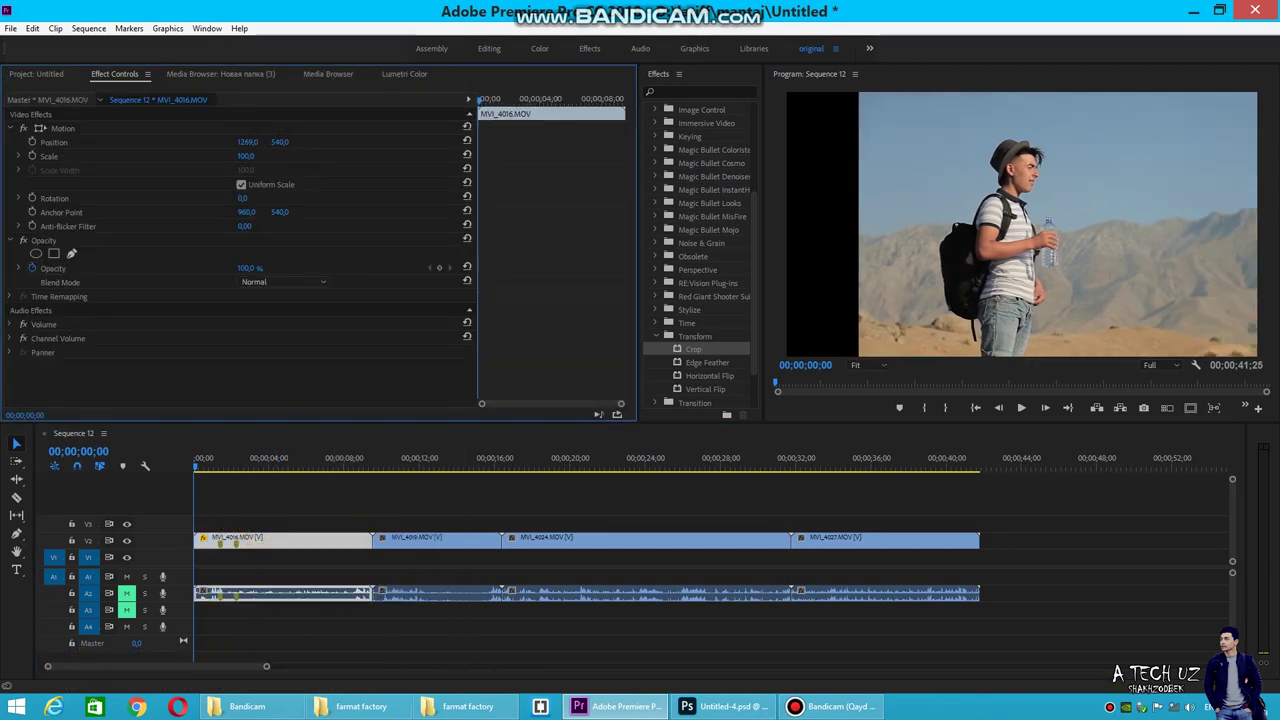
pyautogui.moveTo(246, 142); pyautogui.dragTo(241, 142)
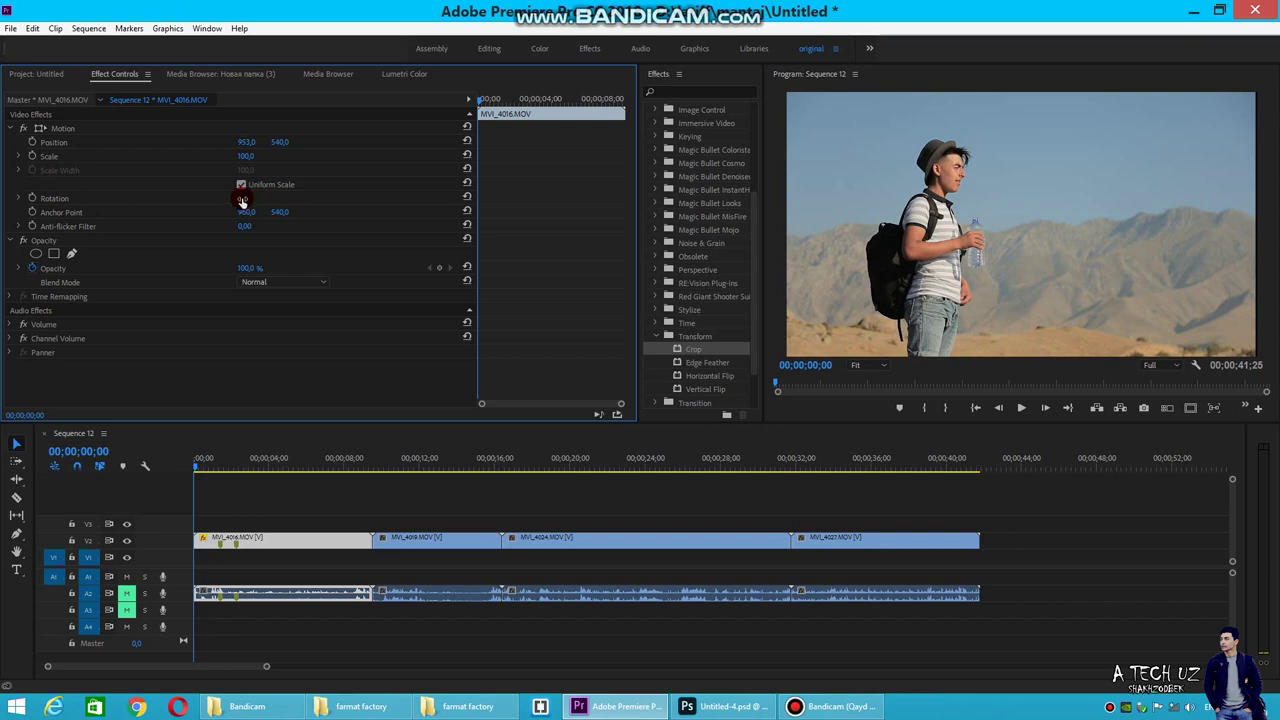
pyautogui.moveTo(241, 199)
pyautogui.mouseDown()
pyautogui.moveTo(438, 199)
pyautogui.moveTo(279, 199)
pyautogui.mouseUp()
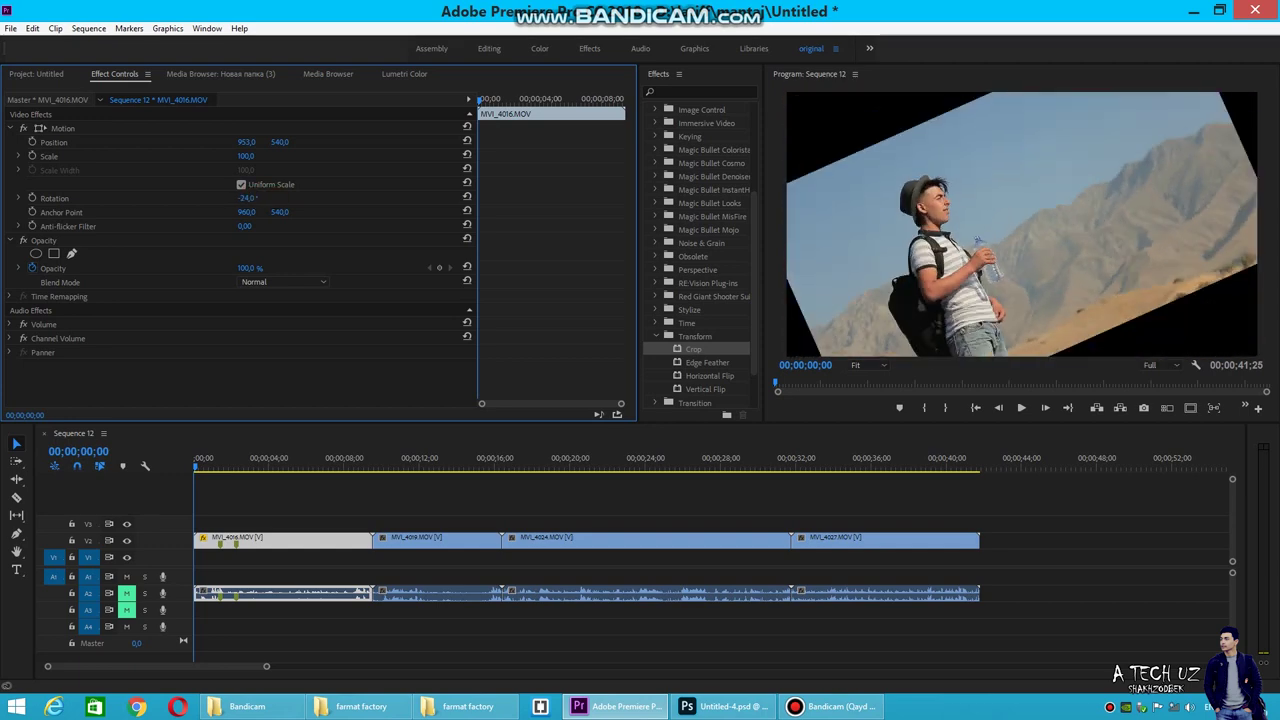
pyautogui.moveTo(249, 201); pyautogui.dragTo(113, 201)
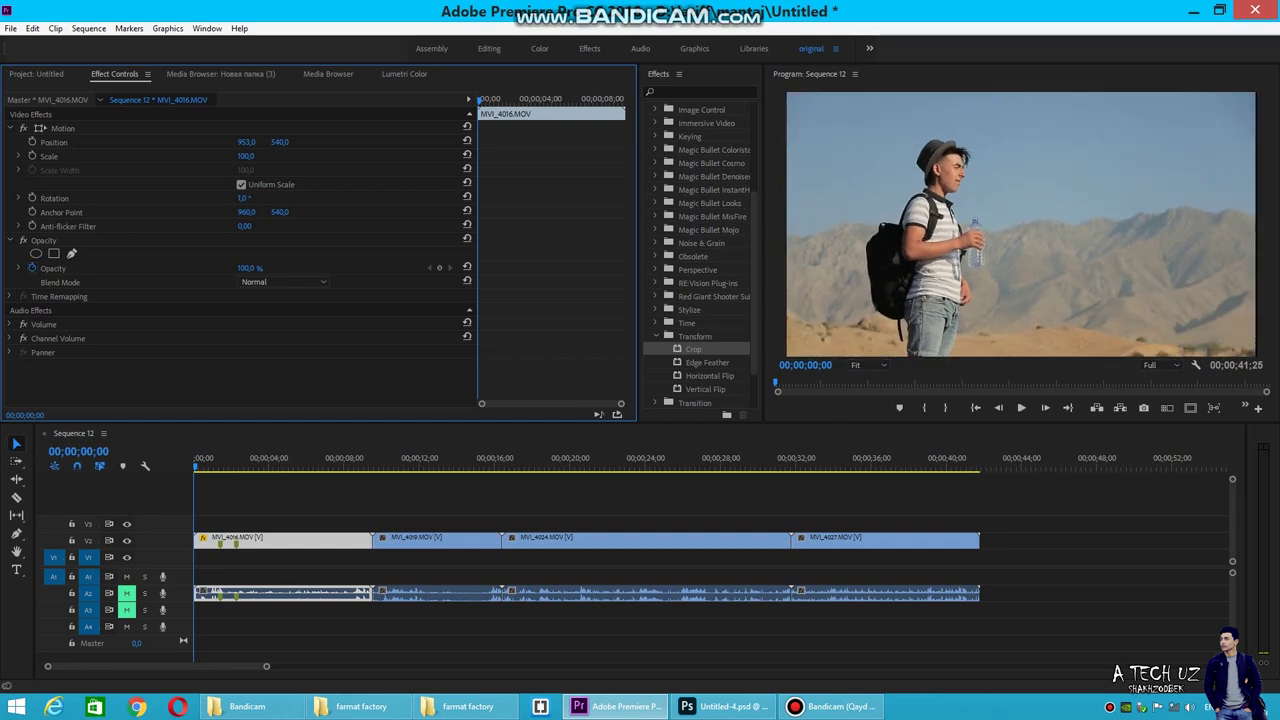
pyautogui.click(256, 196)
pyautogui.click(238, 222)
pyautogui.moveTo(247, 212); pyautogui.dragTo(380, 212)
pyautogui.moveTo(247, 212); pyautogui.dragTo(150, 212)
pyautogui.moveTo(280, 212)
pyautogui.mouseDown()
pyautogui.moveTo(300, 212)
pyautogui.moveTo(267, 212)
pyautogui.moveTo(283, 206)
pyautogui.mouseUp()
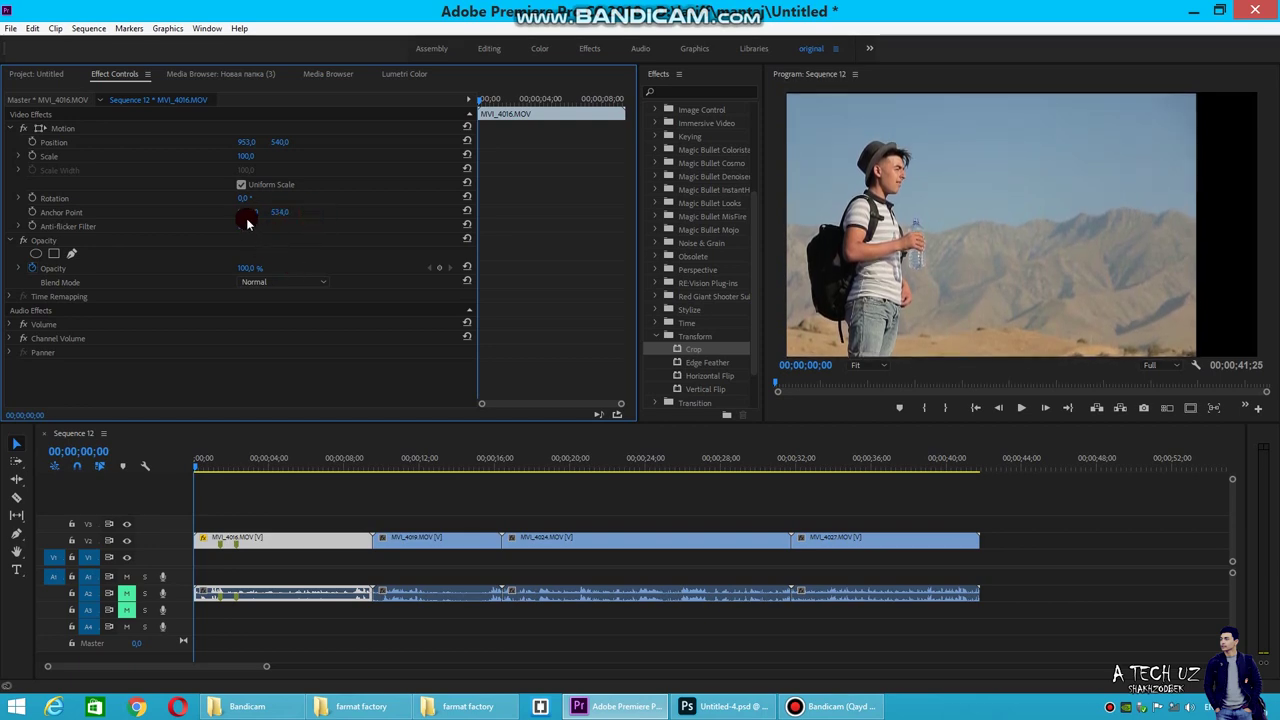
pyautogui.click(206, 211)
pyautogui.click(466, 212)
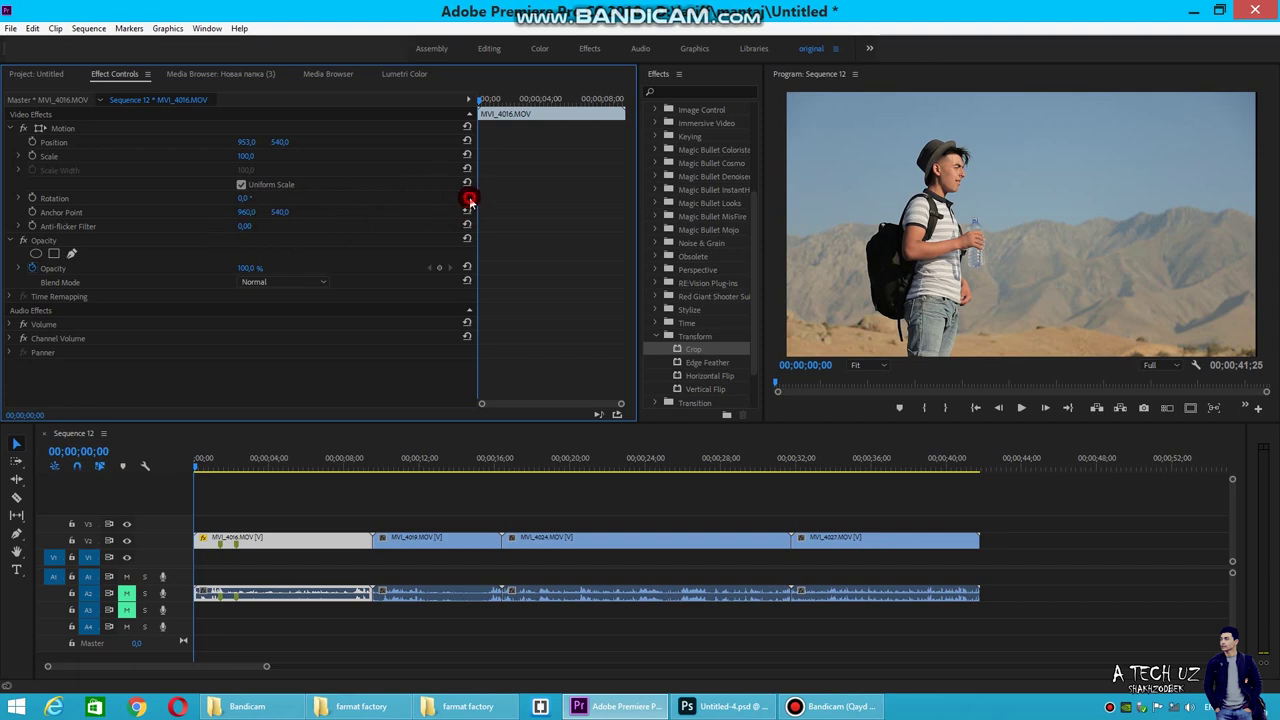
pyautogui.moveTo(208, 460); pyautogui.dragTo(195, 460)
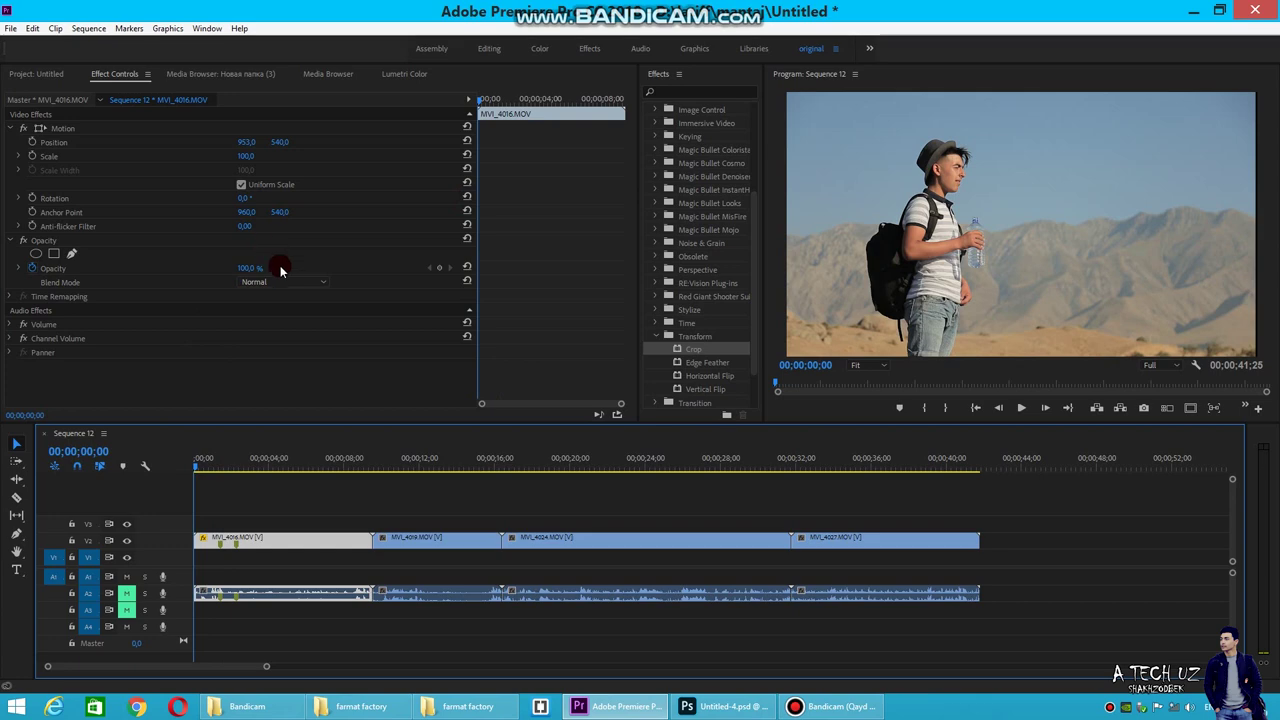
pyautogui.moveTo(203, 466)
pyautogui.mouseDown()
pyautogui.moveTo(221, 475)
pyautogui.moveTo(185, 475)
pyautogui.mouseUp()
# - Keyframe Rotation at -17° at the start and 0° at about 1 second 28 frames
pyautogui.click(32, 198)
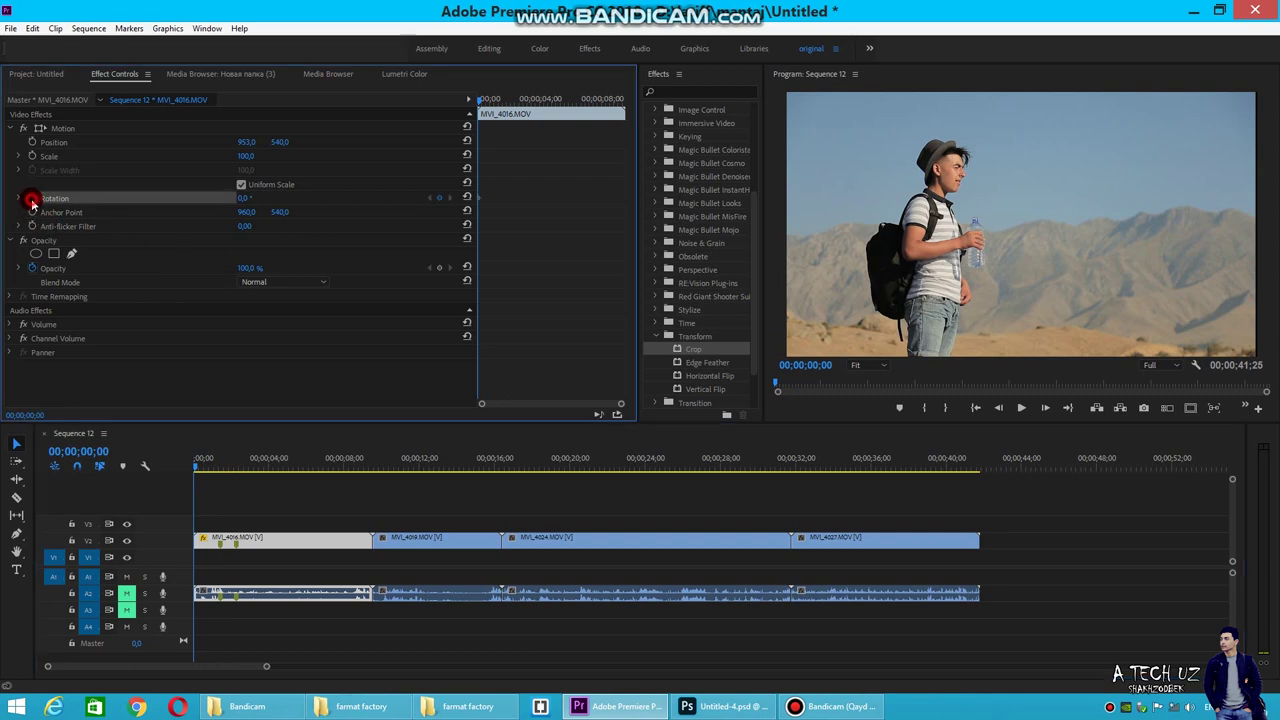
pyautogui.click(32, 212)
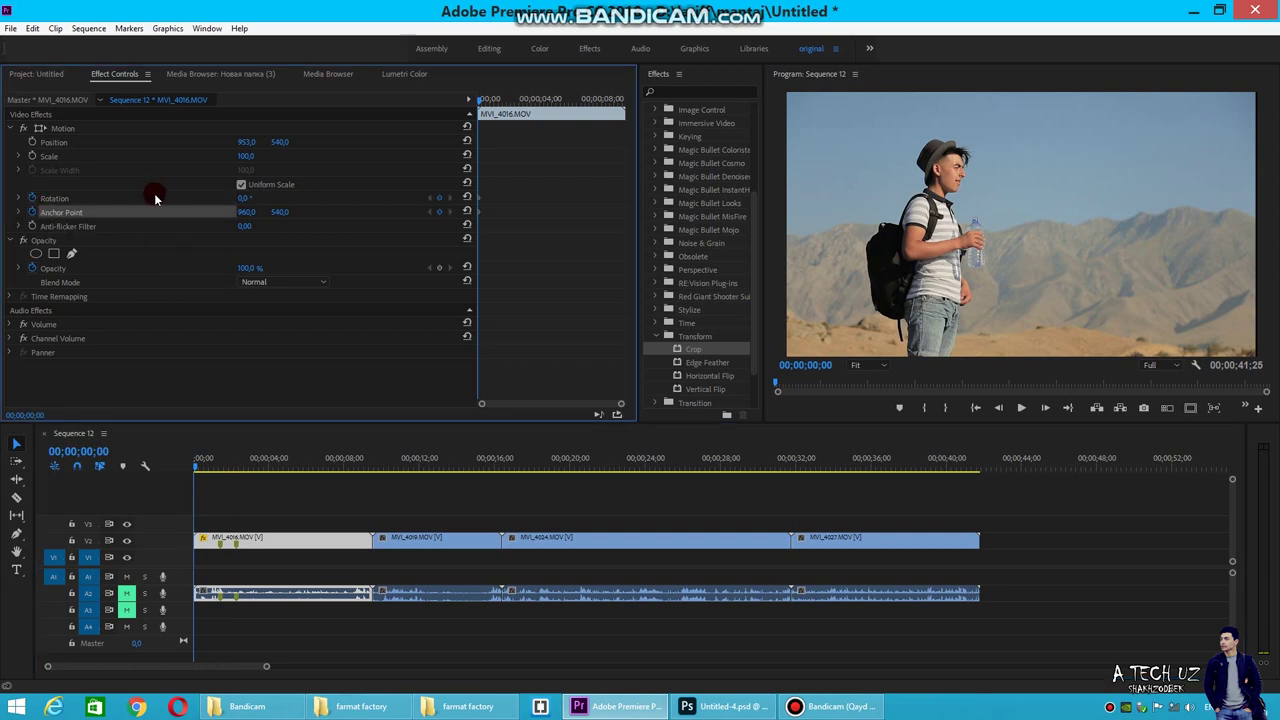
pyautogui.moveTo(243, 198); pyautogui.dragTo(259, 197)
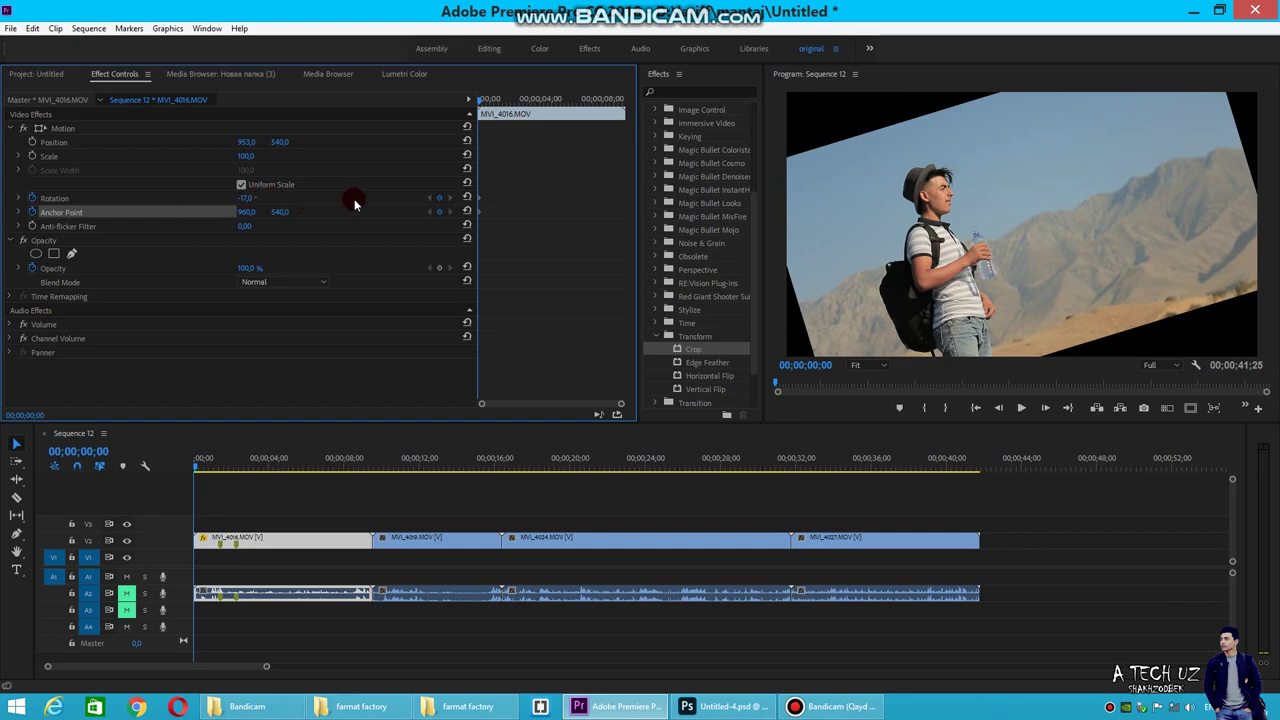
pyautogui.moveTo(484, 101); pyautogui.dragTo(507, 101)
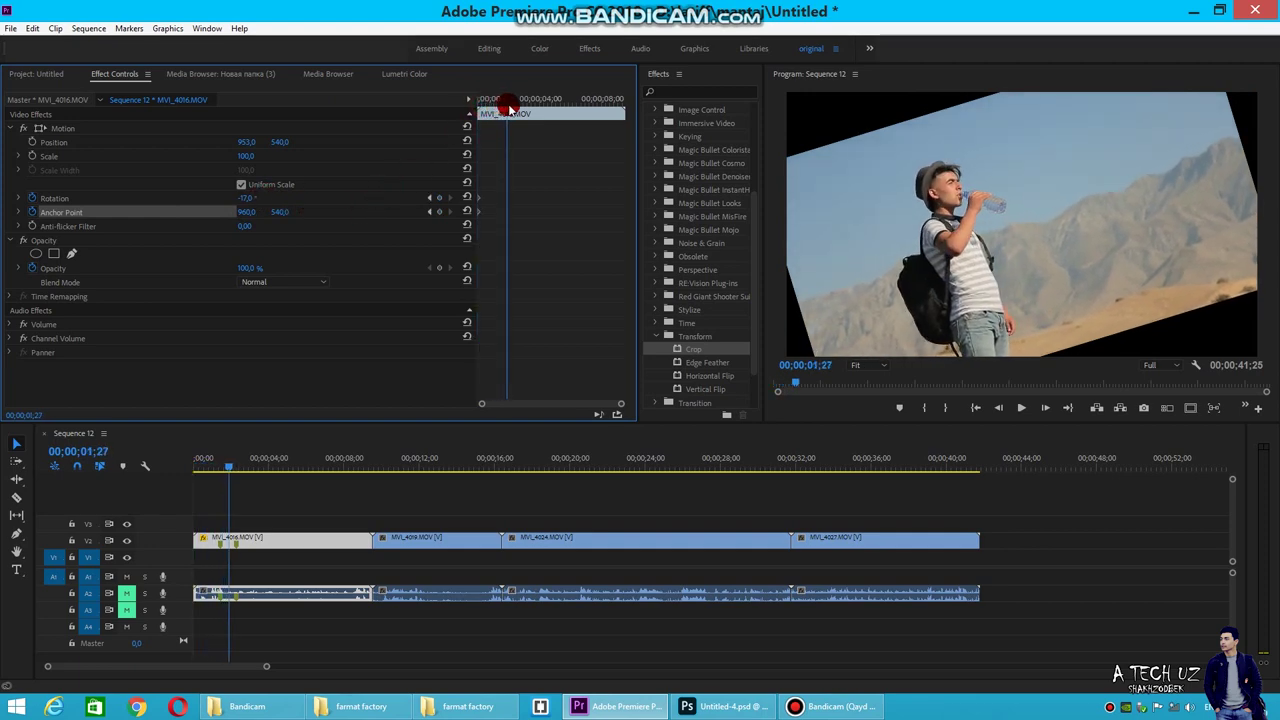
pyautogui.moveTo(242, 214); pyautogui.dragTo(247, 212)
pyautogui.click(238, 199)
pyautogui.click(302, 199)
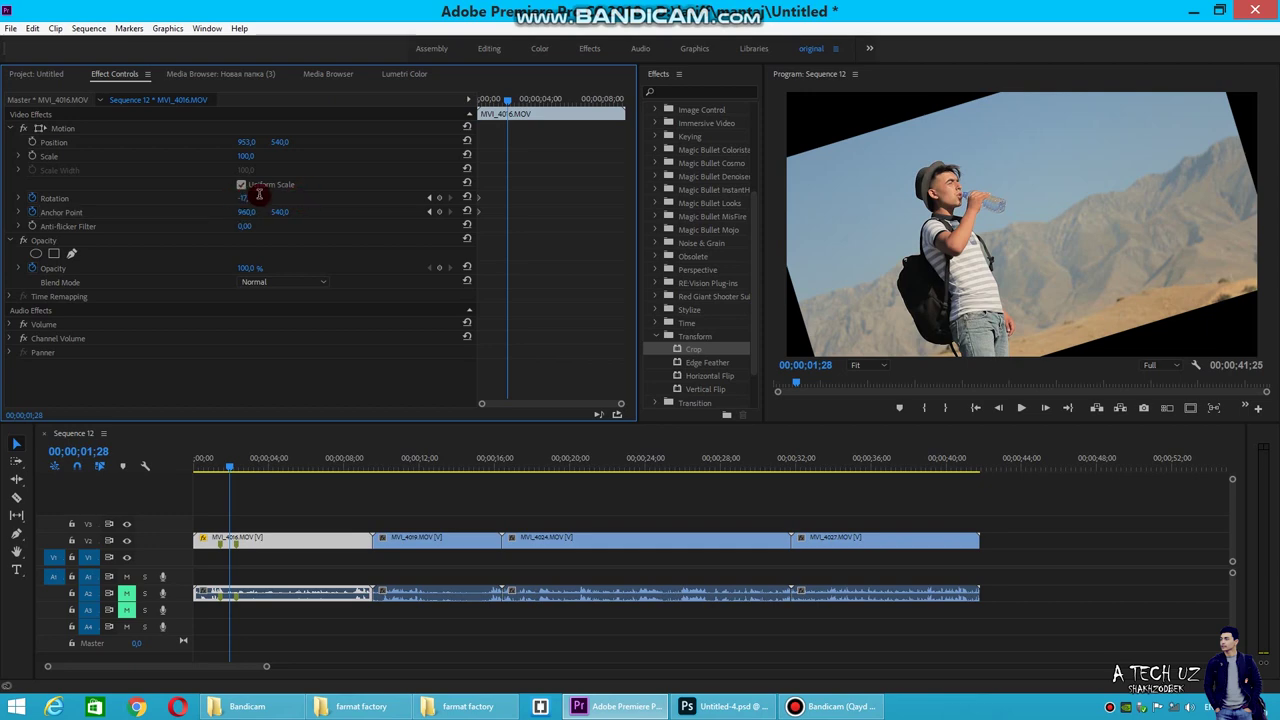
pyautogui.write('0')
pyautogui.click(309, 205)
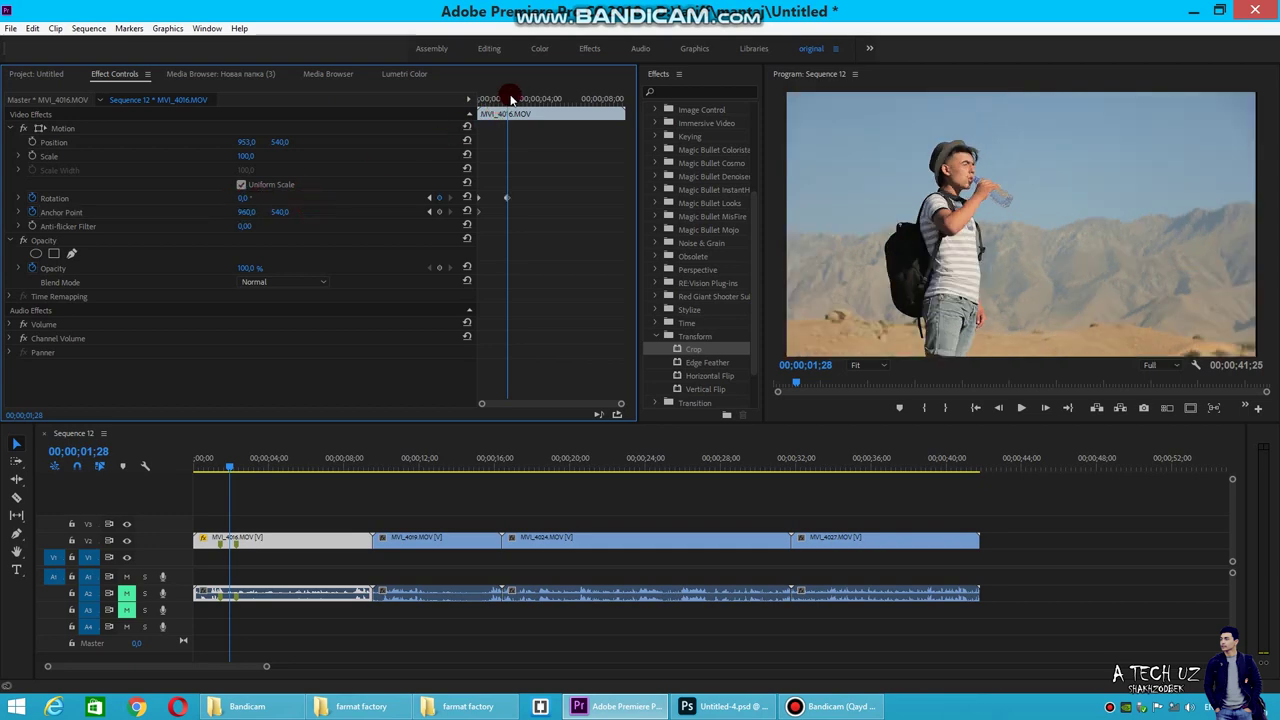
# - Preview the rotation, then move the level keyframe earlier to 22 frames and replay
pyautogui.moveTo(510, 98); pyautogui.dragTo(482, 98)
pyautogui.click(1021, 408)
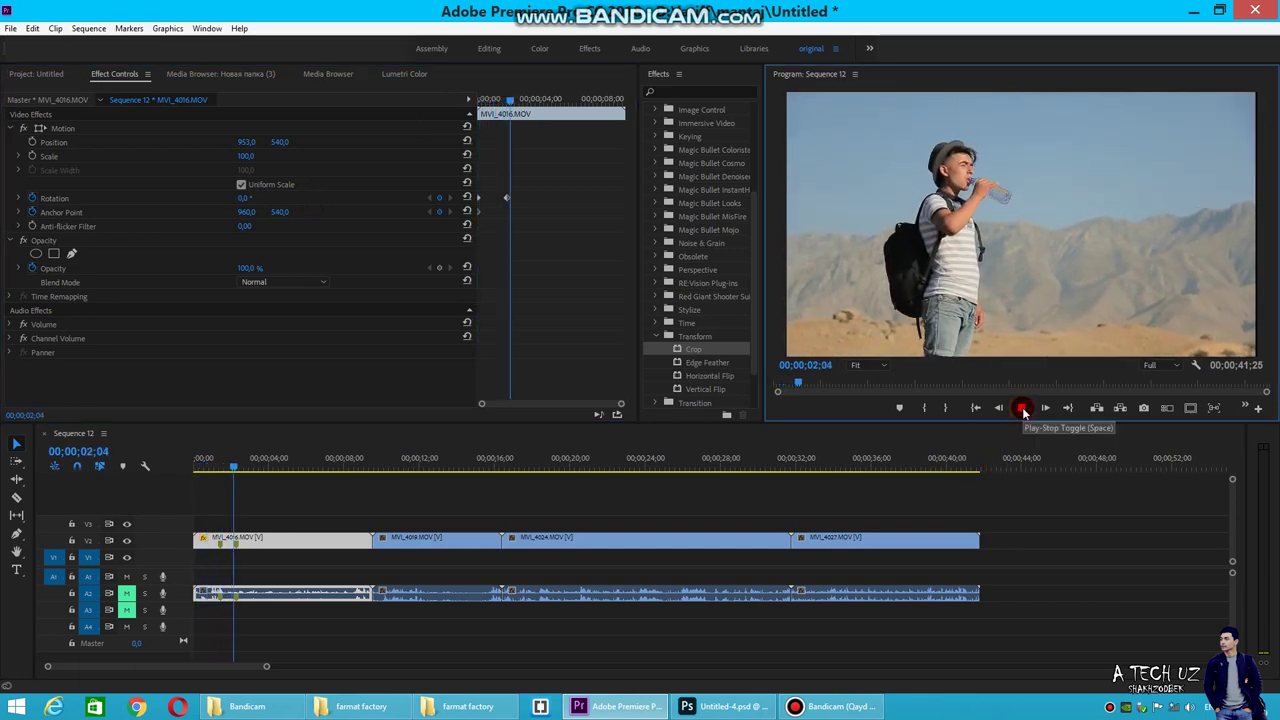
pyautogui.click(1021, 408)
pyautogui.moveTo(519, 105); pyautogui.dragTo(489, 105)
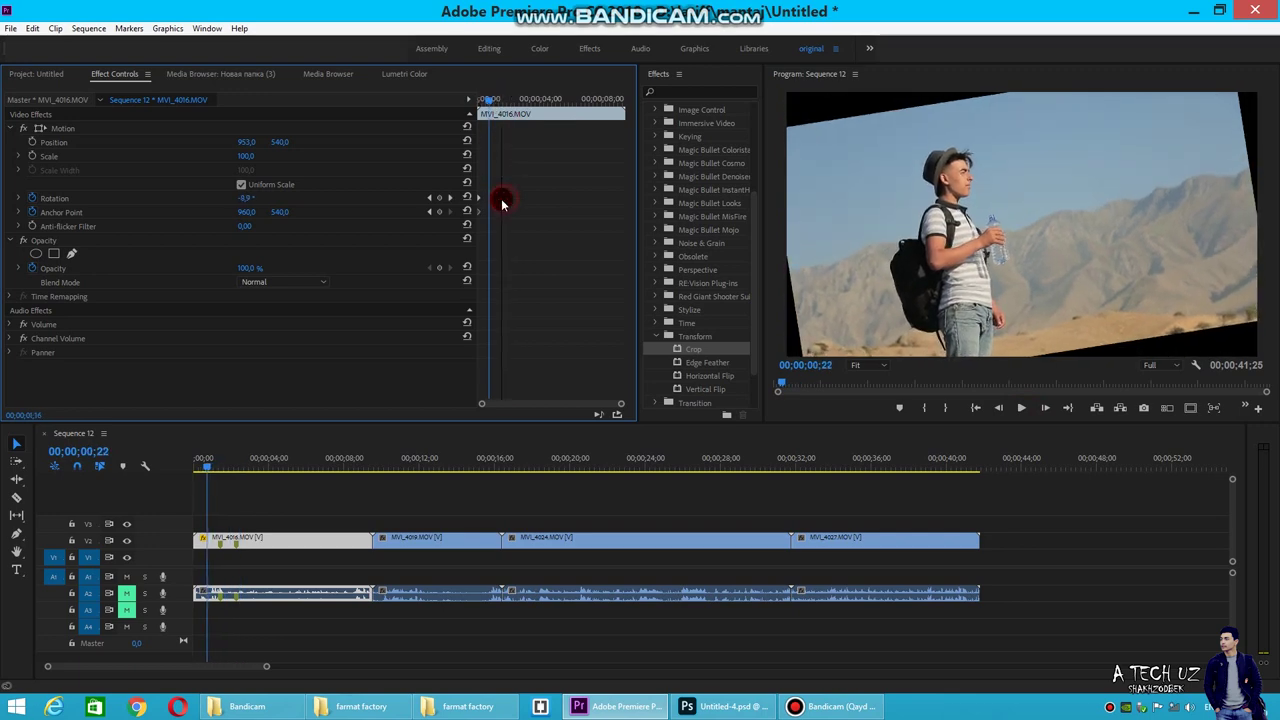
pyautogui.moveTo(505, 203); pyautogui.dragTo(490, 201)
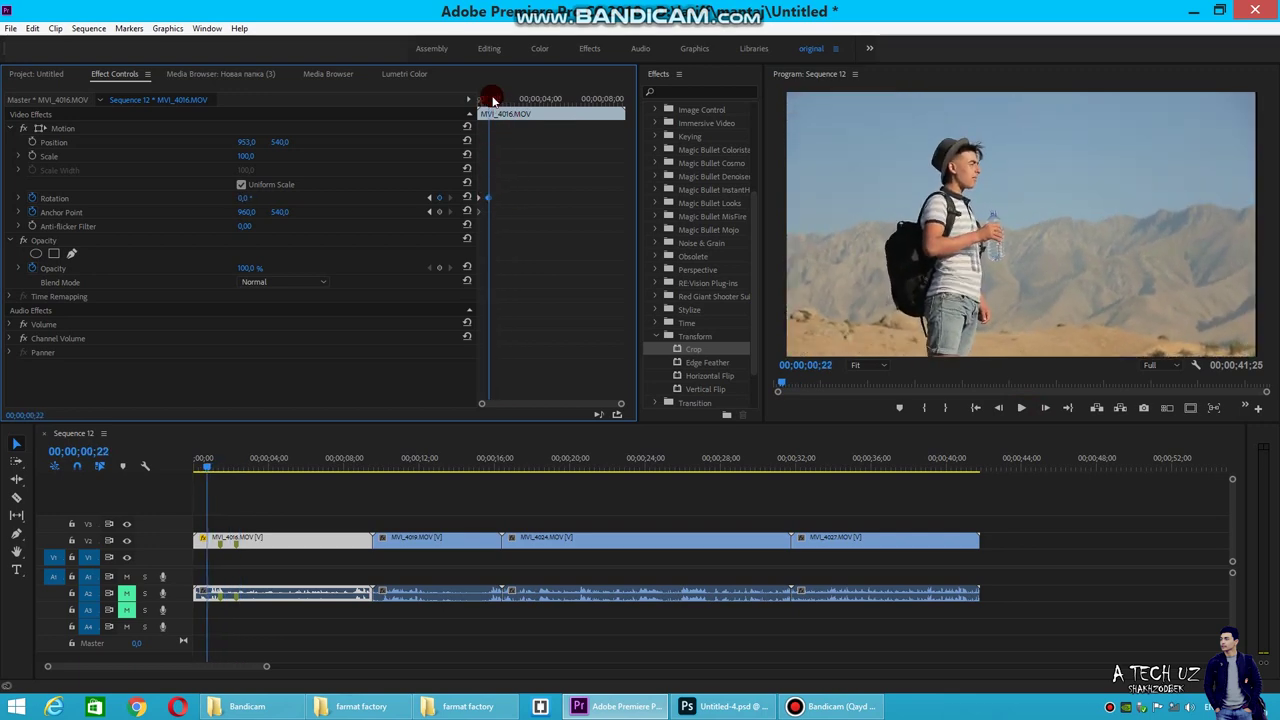
pyautogui.moveTo(490, 103); pyautogui.dragTo(478, 104)
pyautogui.click(1018, 408)
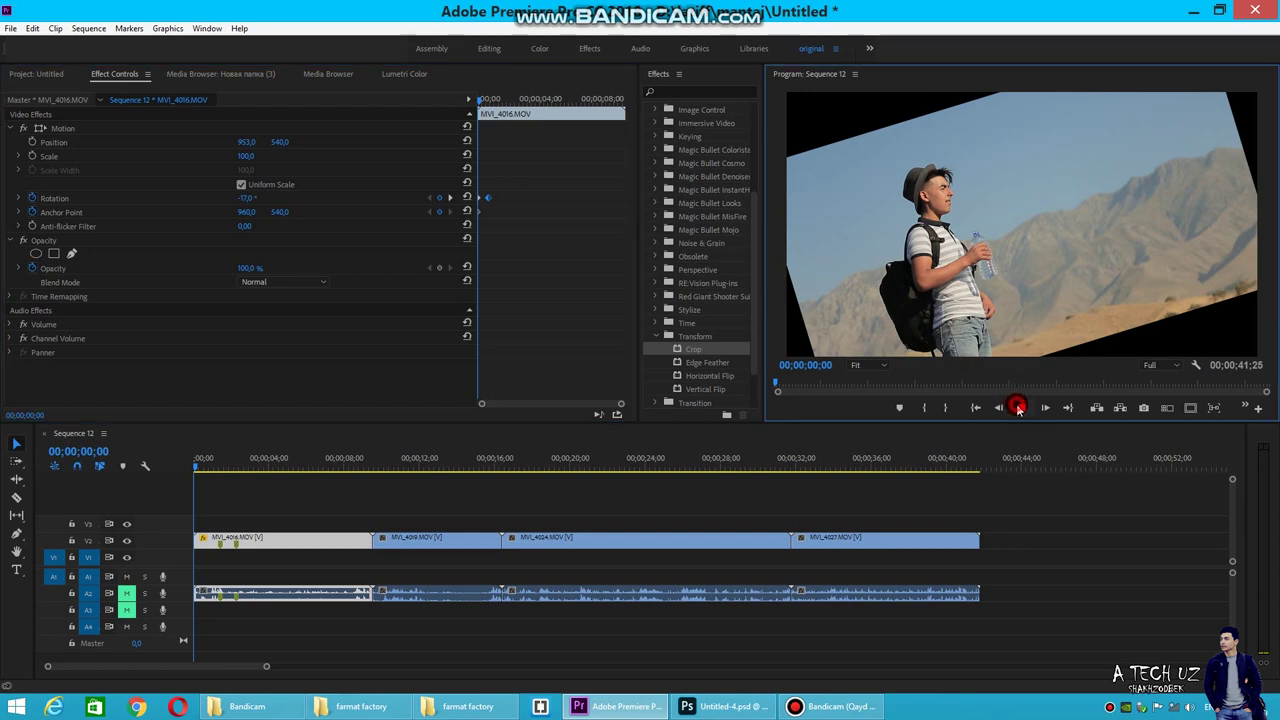
pyautogui.click(1019, 409)
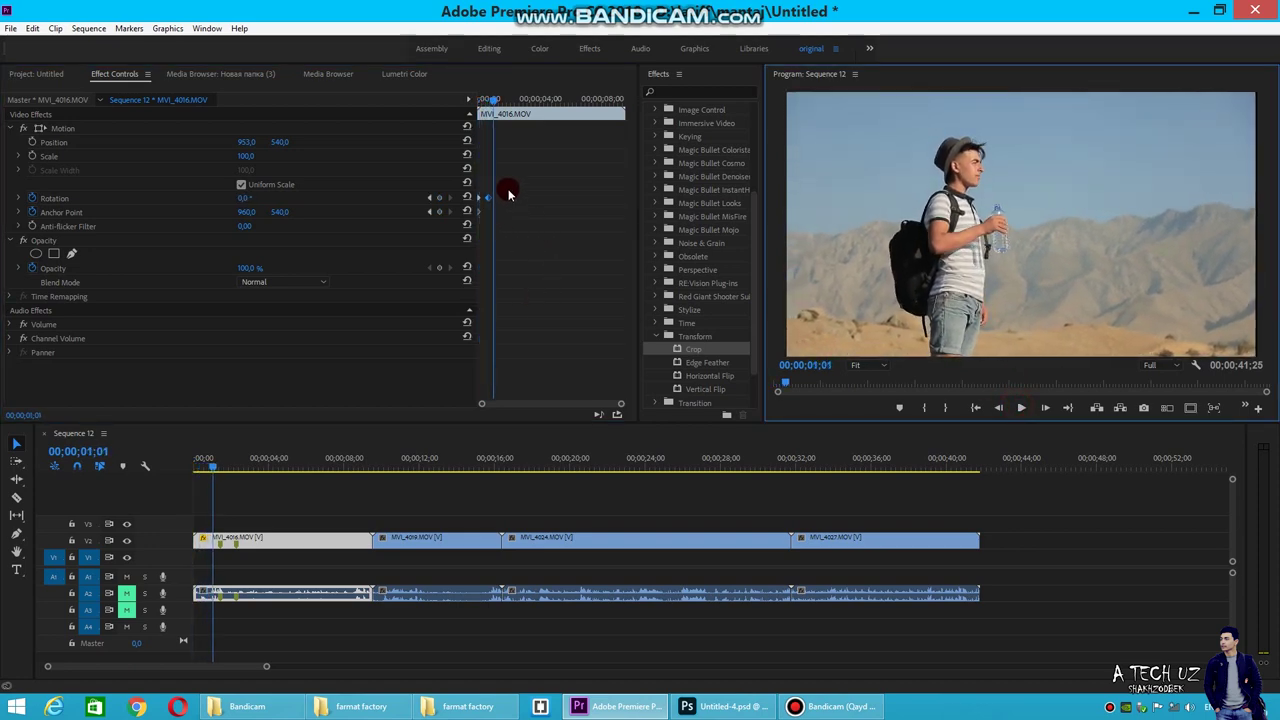
# - Play the rotation animation from the start again to check the timing
pyautogui.moveTo(496, 103)
pyautogui.mouseDown()
pyautogui.moveTo(499, 200)
pyautogui.moveTo(634, 208)
pyautogui.mouseUp()
pyautogui.moveTo(518, 103); pyautogui.dragTo(484, 101)
pyautogui.click(1022, 408)
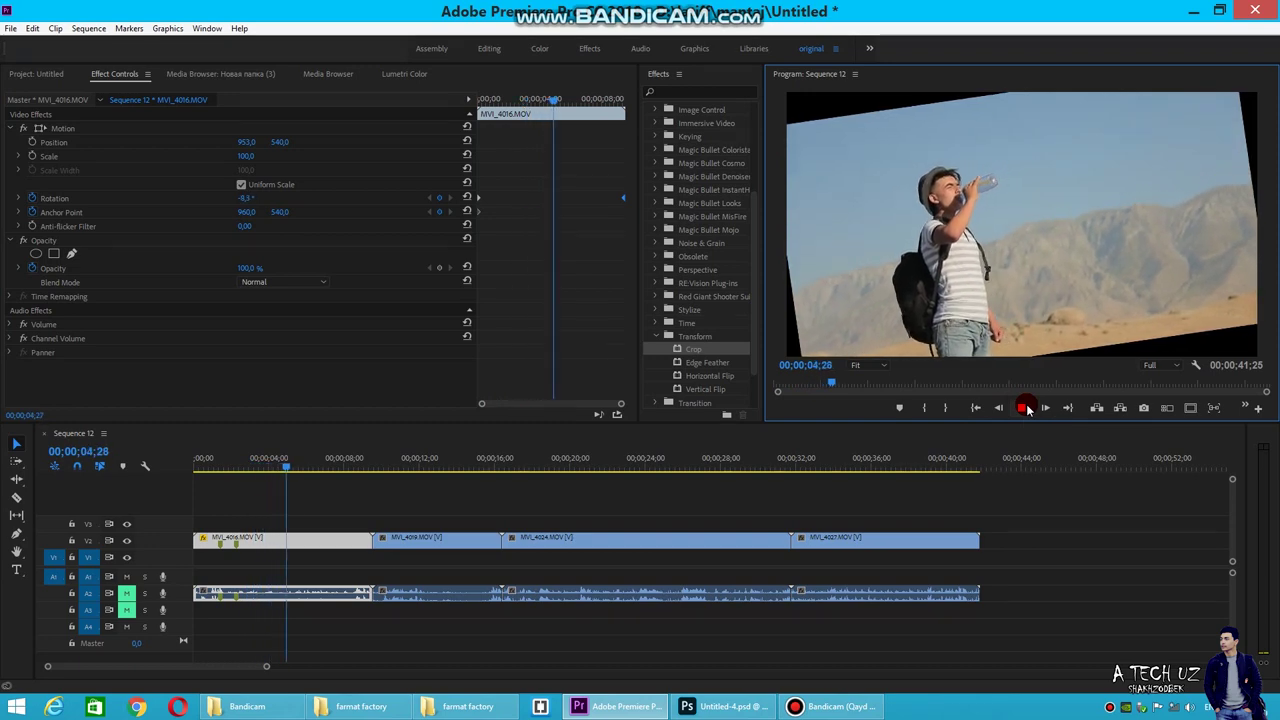
pyautogui.click(1022, 408)
pyautogui.moveTo(566, 102); pyautogui.dragTo(478, 112)
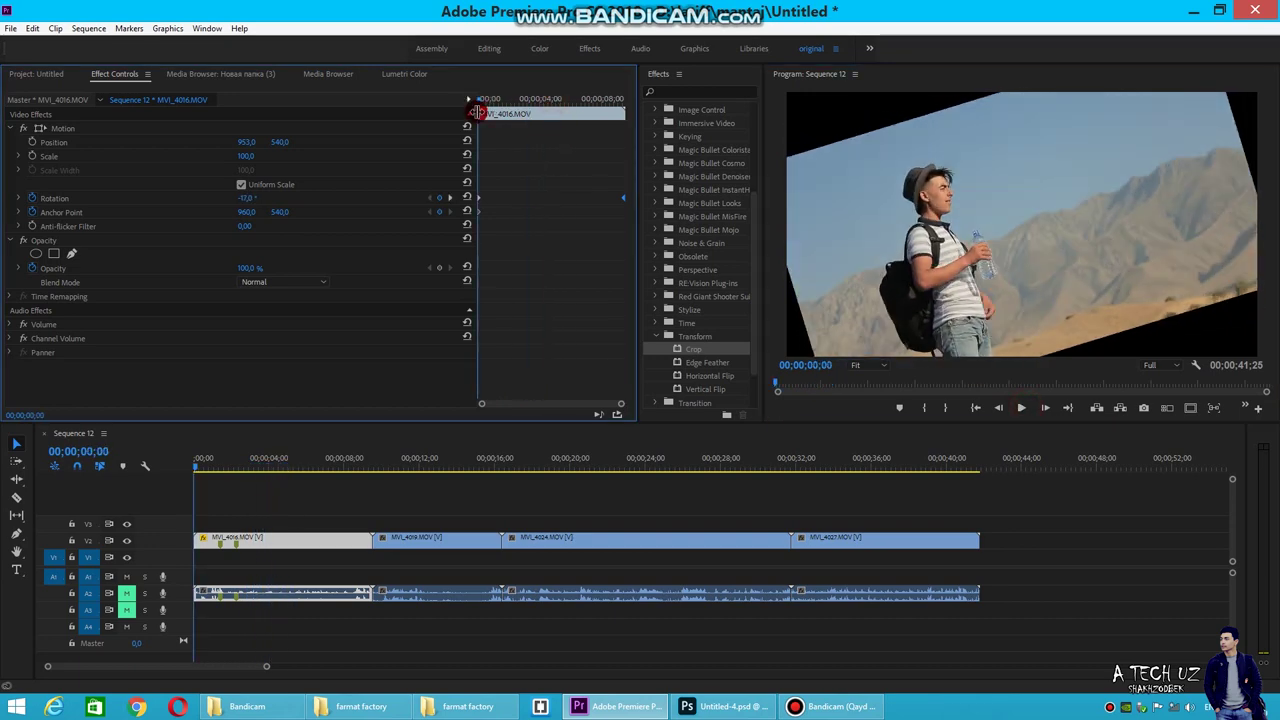
pyautogui.click(283, 202)
pyautogui.click(31, 199)
pyautogui.click(684, 371)
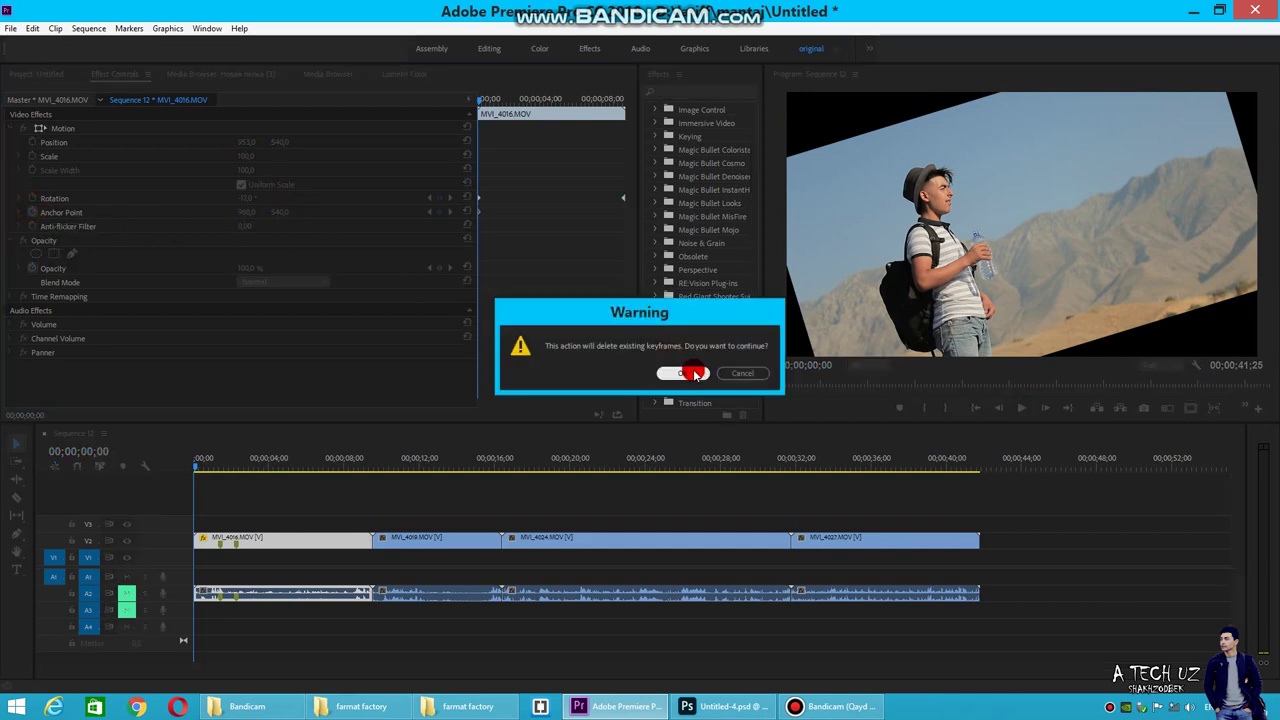
pyautogui.click(31, 213)
pyautogui.click(684, 371)
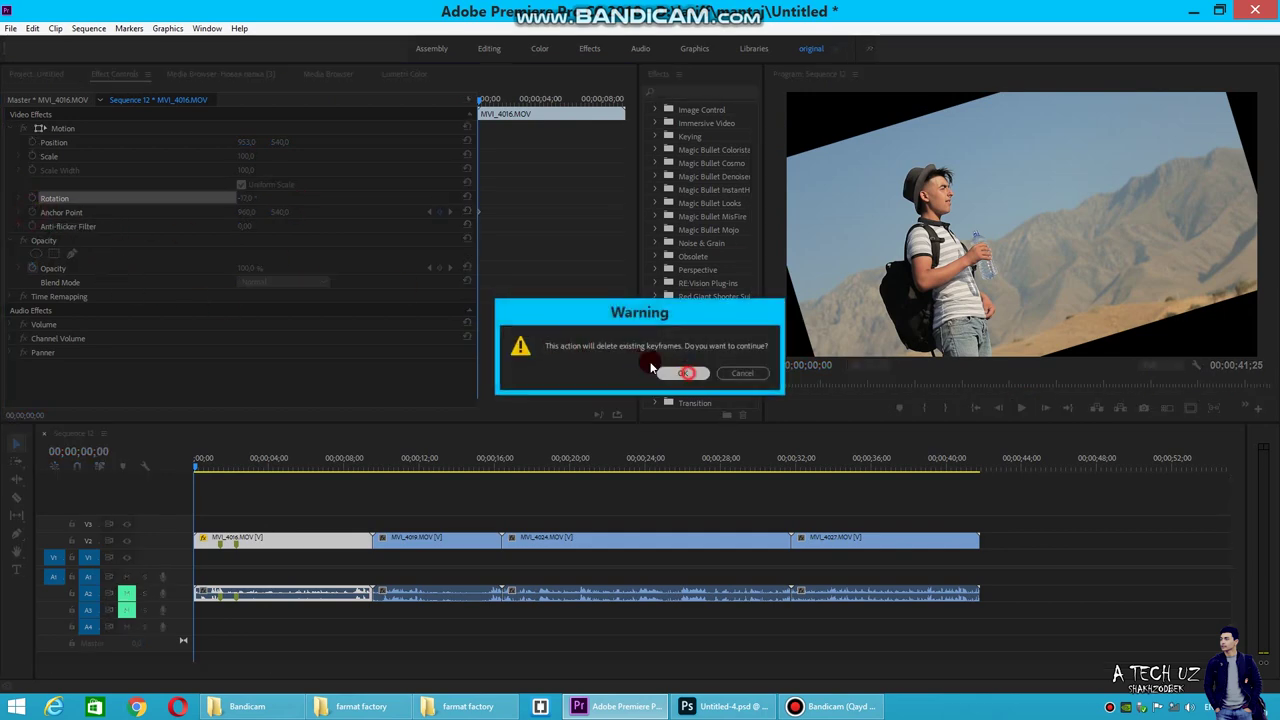
pyautogui.click(31, 268)
pyautogui.click(125, 268)
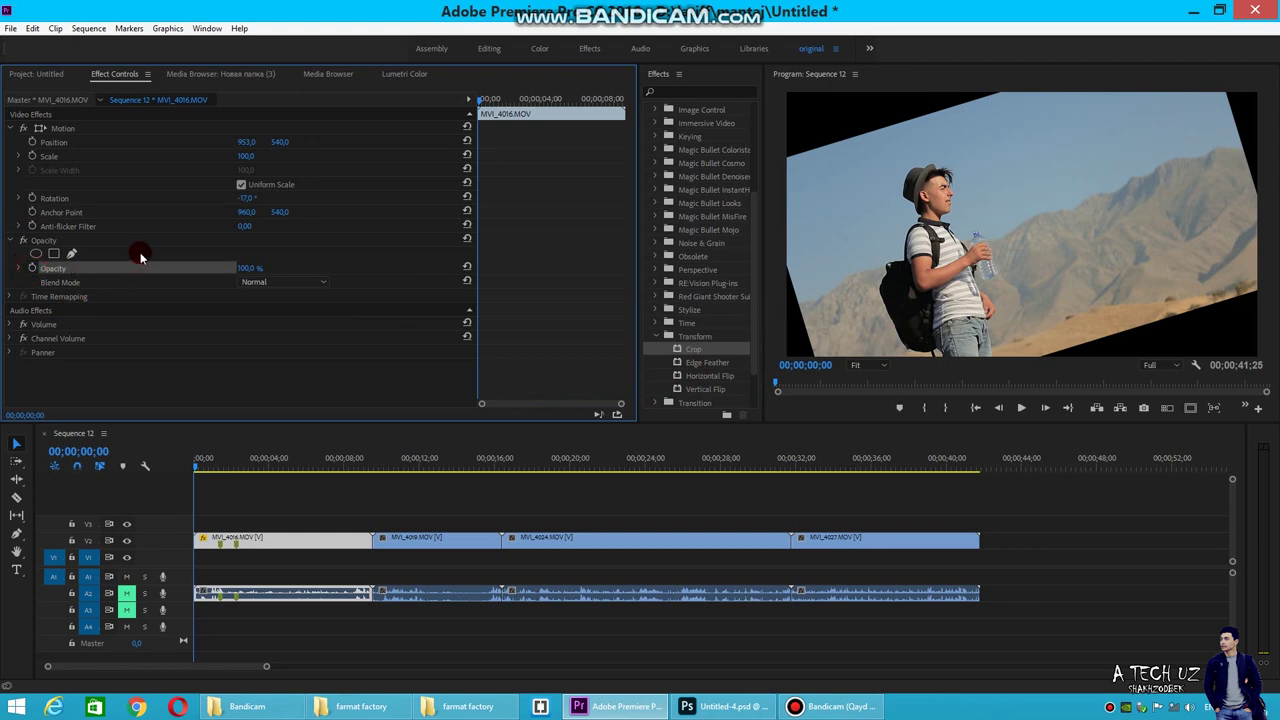
pyautogui.click(141, 258)
pyautogui.click(23, 270)
pyautogui.moveTo(247, 268)
pyautogui.mouseDown()
pyautogui.moveTo(231, 269)
pyautogui.moveTo(330, 270)
pyautogui.mouseUp()
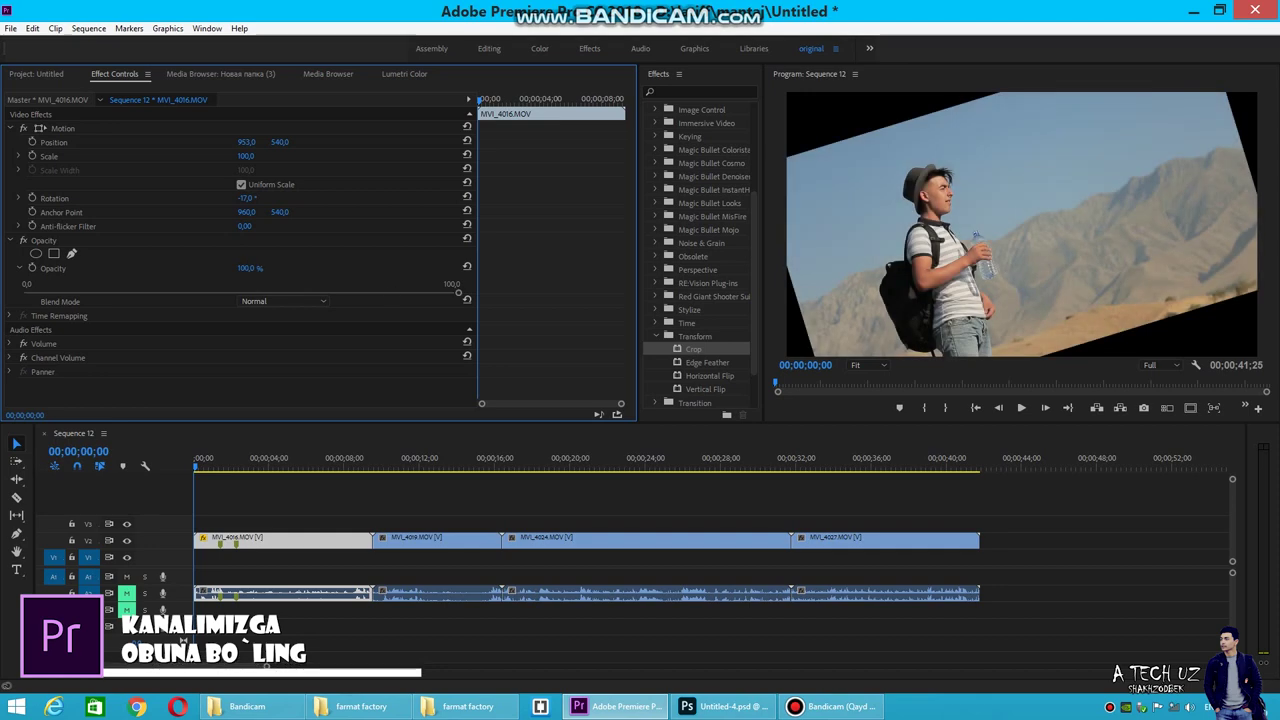
pyautogui.moveTo(250, 268); pyautogui.dragTo(252, 268)
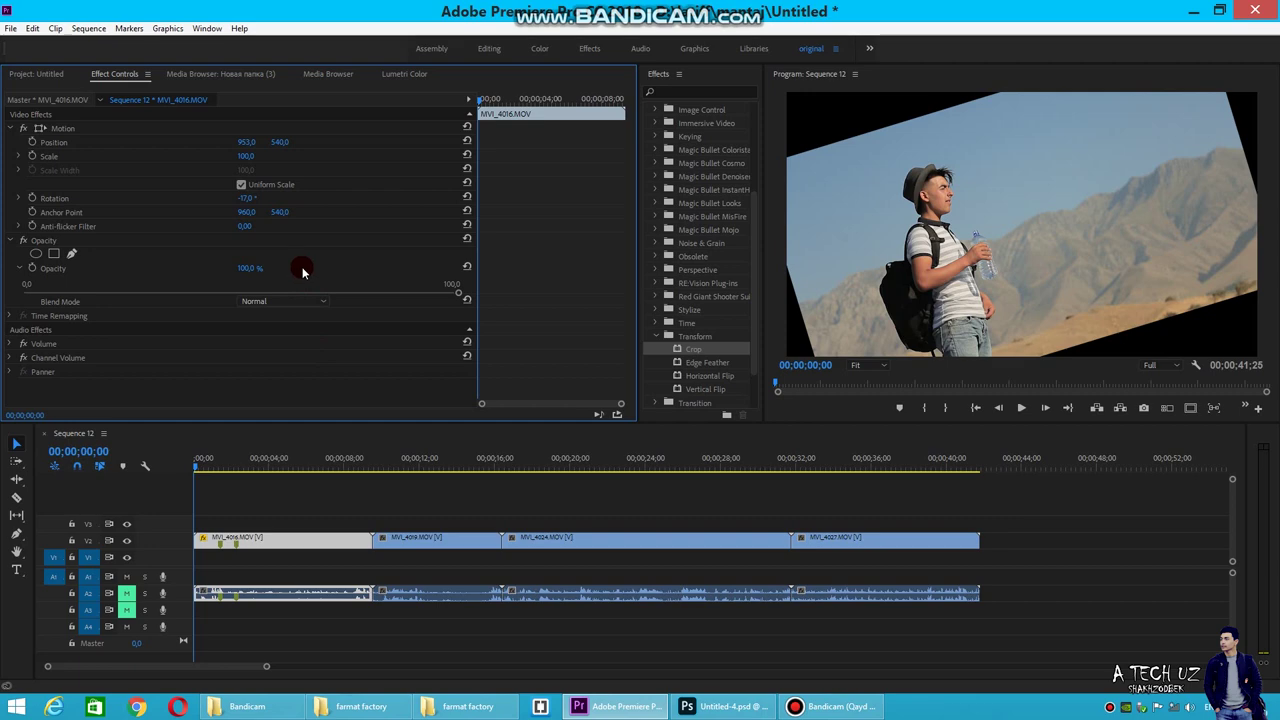
pyautogui.moveTo(408, 531); pyautogui.dragTo(232, 520)
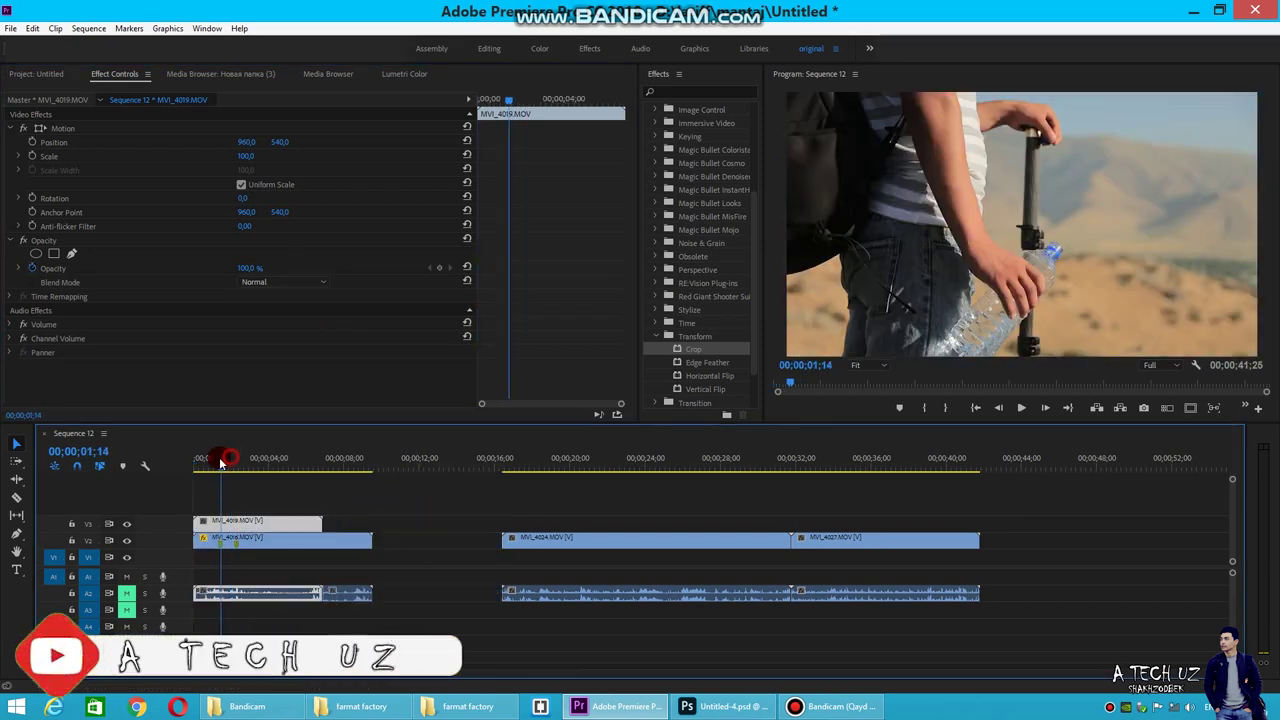
# - Add an Opacity keyframe at the start of MVI_4019 with opacity lowered to 13%
pyautogui.click(194, 458)
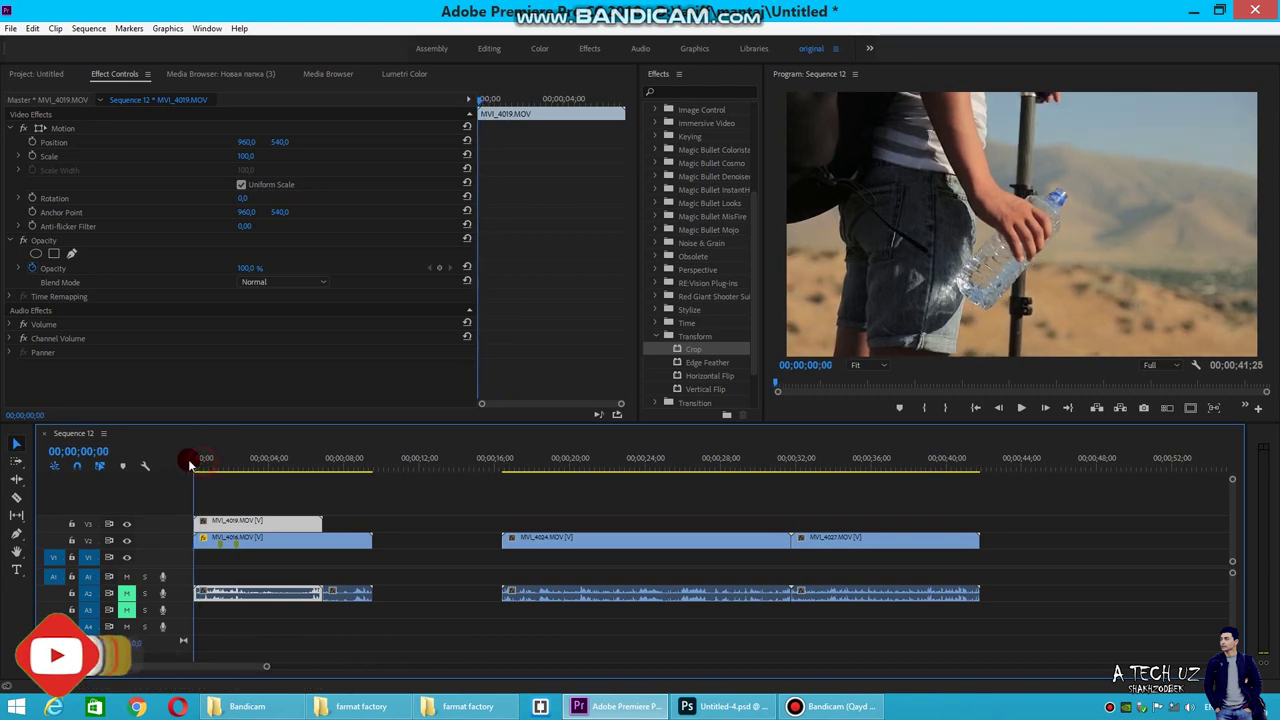
pyautogui.click(443, 272)
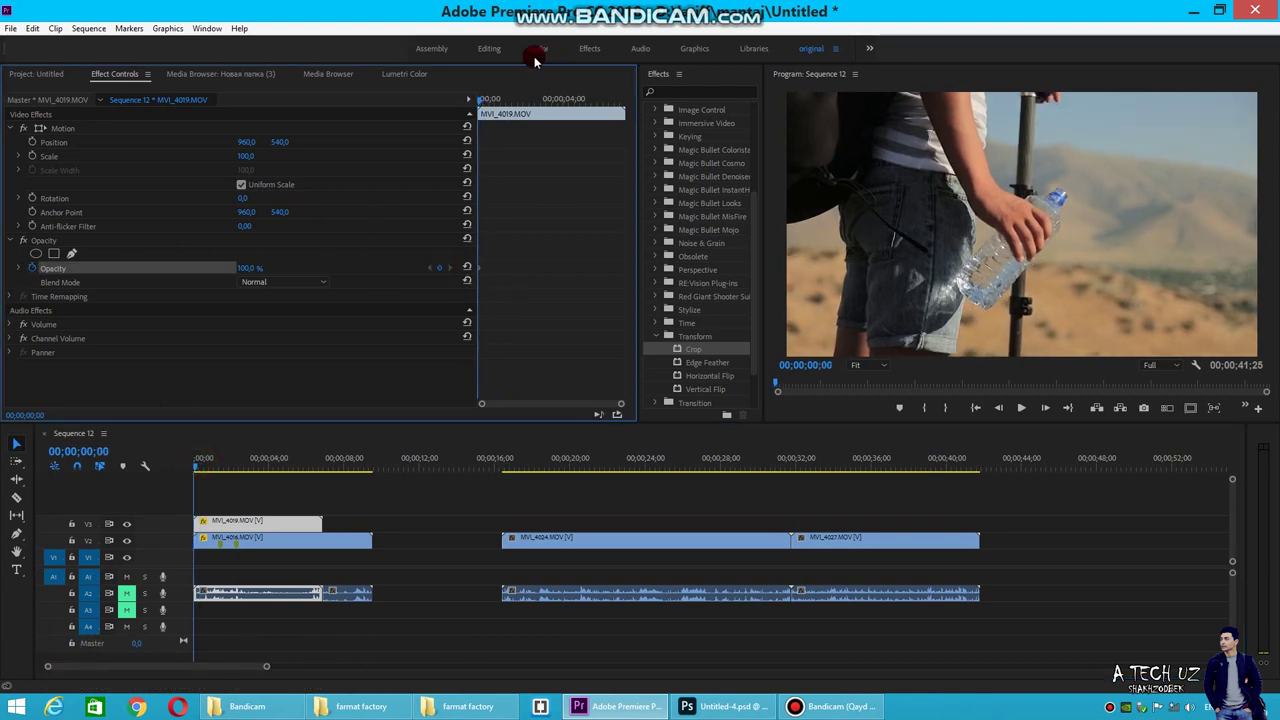
pyautogui.moveTo(478, 100)
pyautogui.mouseDown()
pyautogui.moveTo(500, 104)
pyautogui.moveTo(460, 105)
pyautogui.mouseUp()
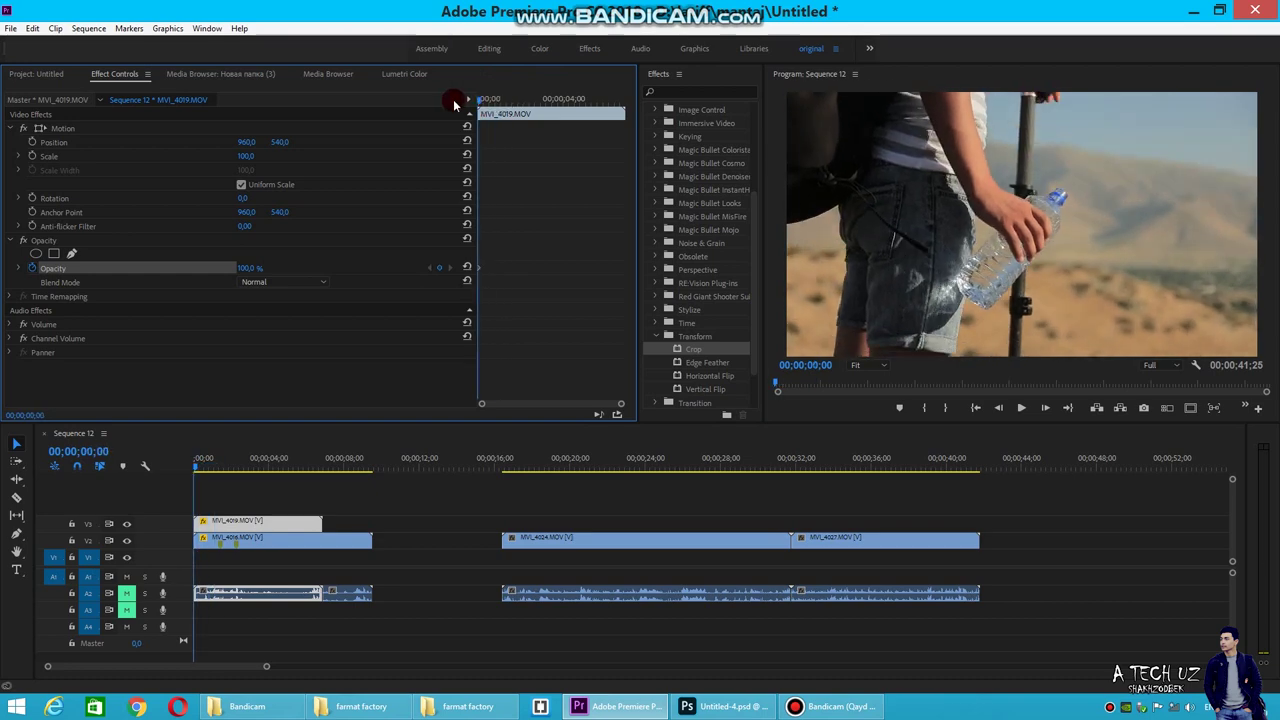
pyautogui.write('17')
pyautogui.press('Return')
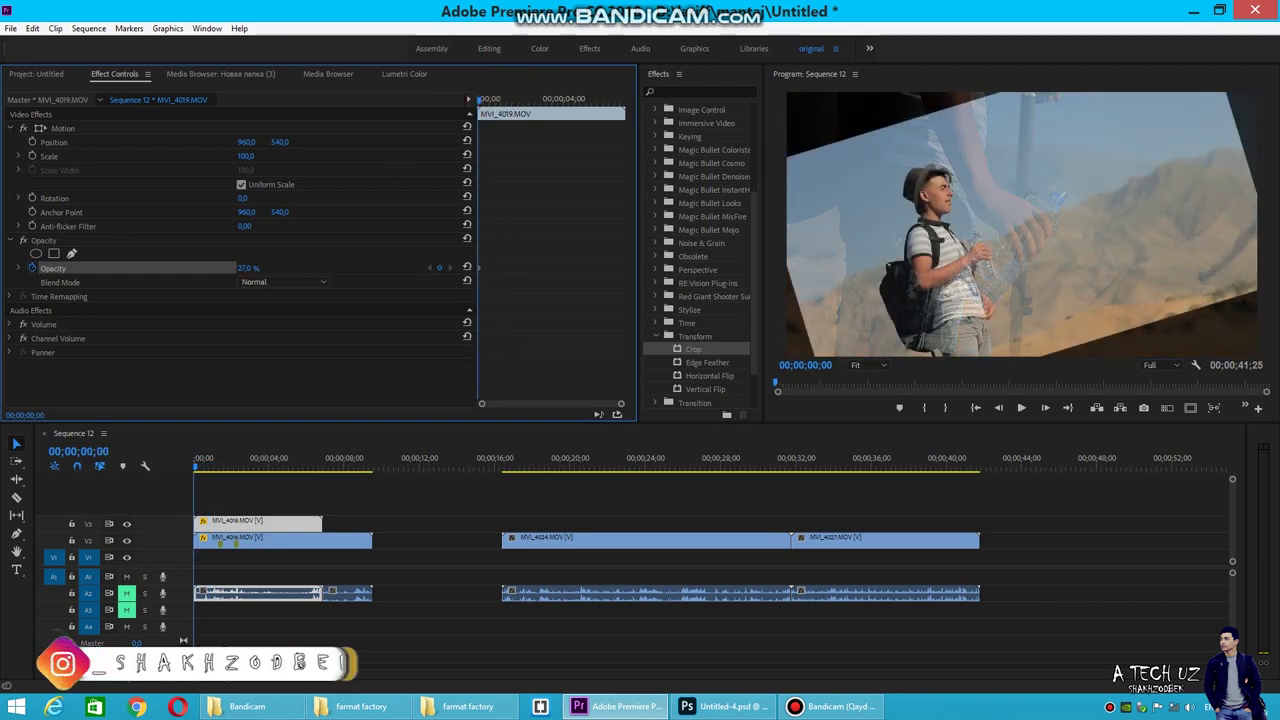
# - Add a 100% Opacity keyframe at 00;00;01;23
pyautogui.moveTo(466, 105); pyautogui.dragTo(521, 107)
pyautogui.click(178, 272)
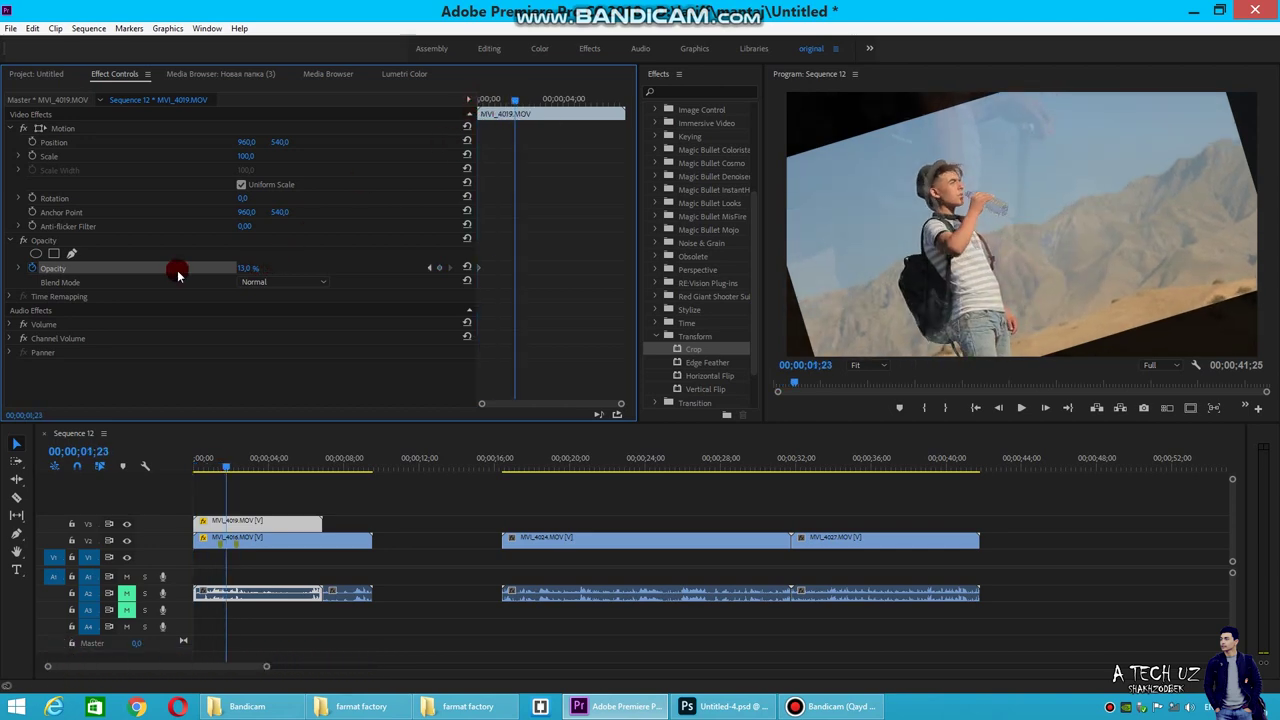
pyautogui.moveTo(244, 268); pyautogui.dragTo(256, 264)
pyautogui.click(287, 253)
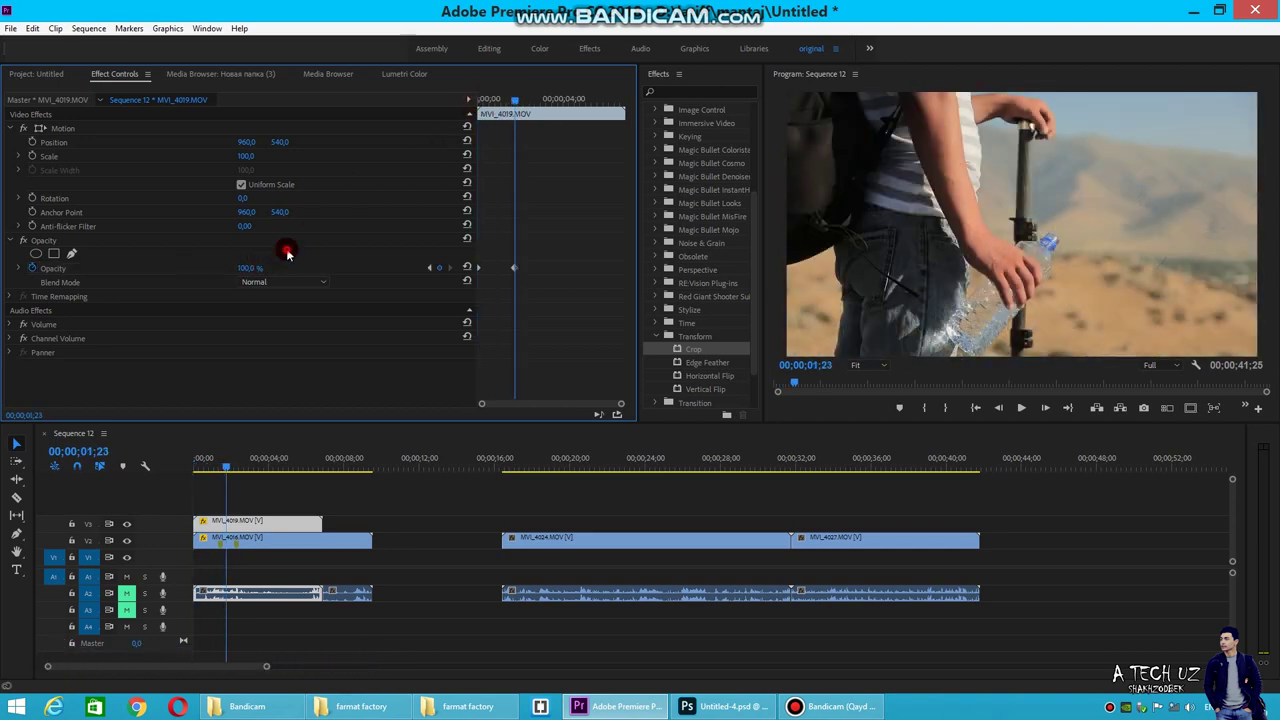
# - Preview the fade-in from the first frame, then move to about two seconds in
pyautogui.moveTo(524, 101); pyautogui.dragTo(514, 104)
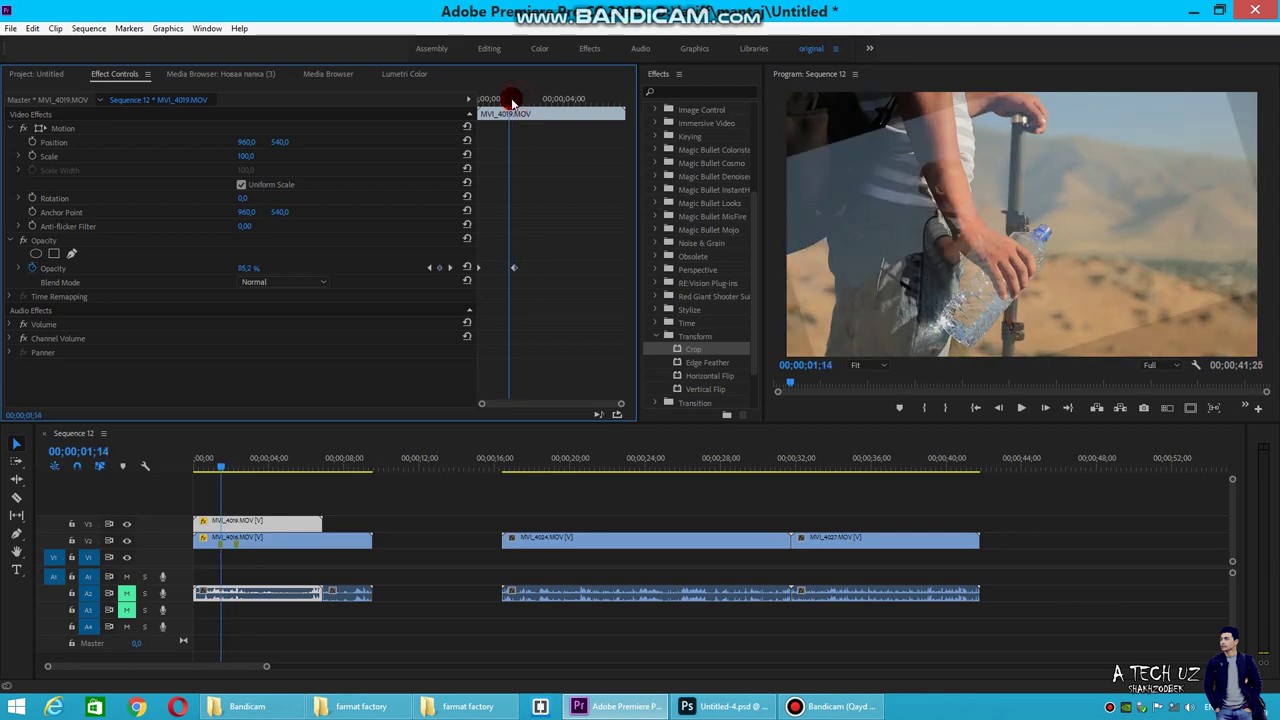
pyautogui.moveTo(514, 104); pyautogui.dragTo(442, 105)
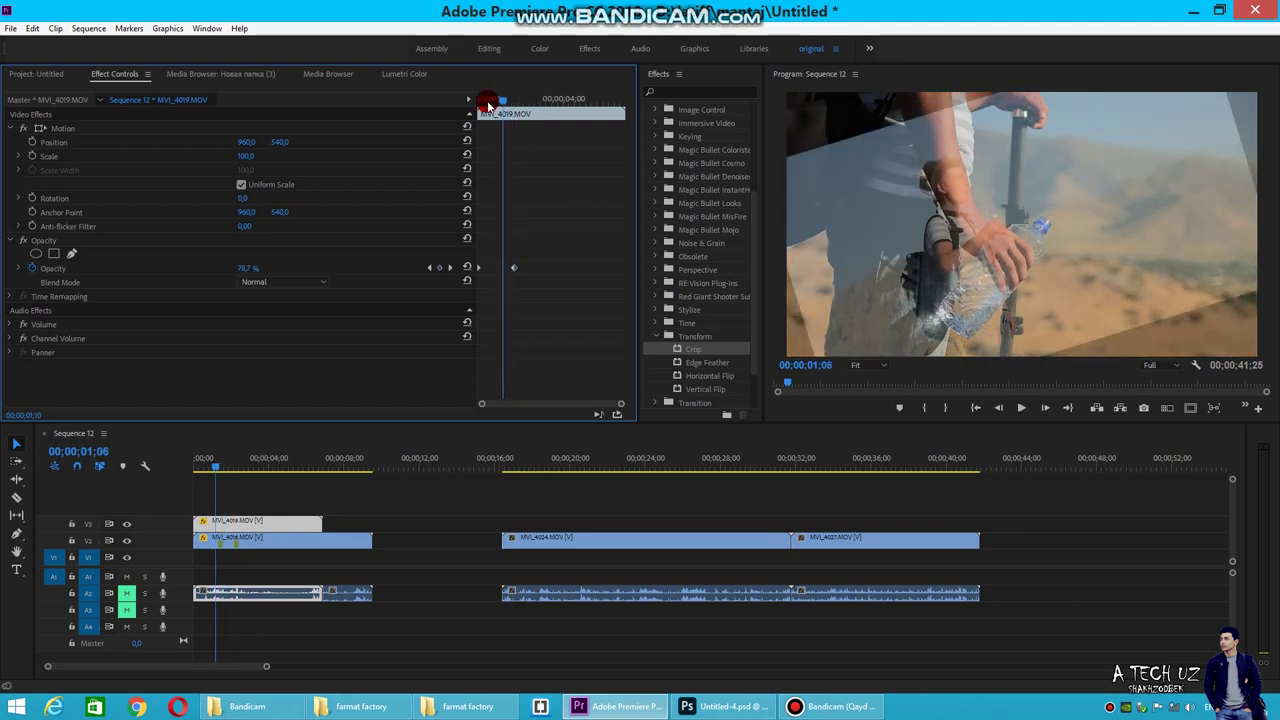
pyautogui.click(1021, 408)
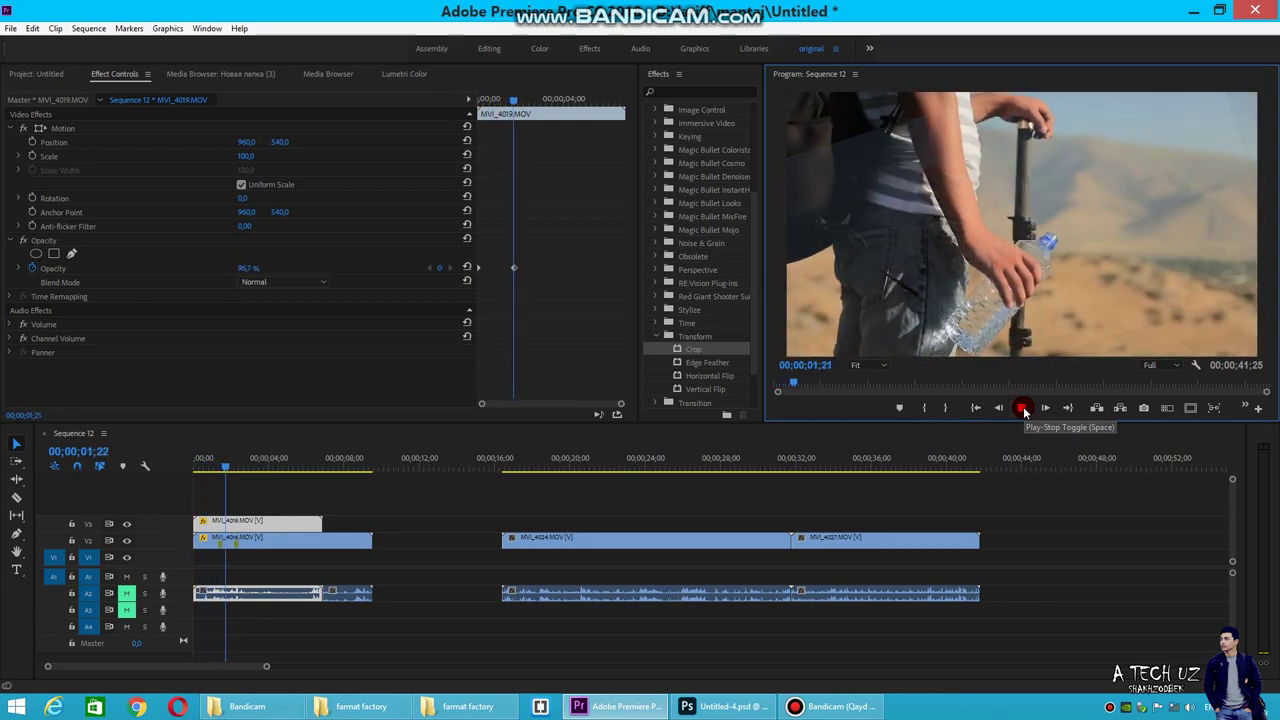
pyautogui.click(1021, 408)
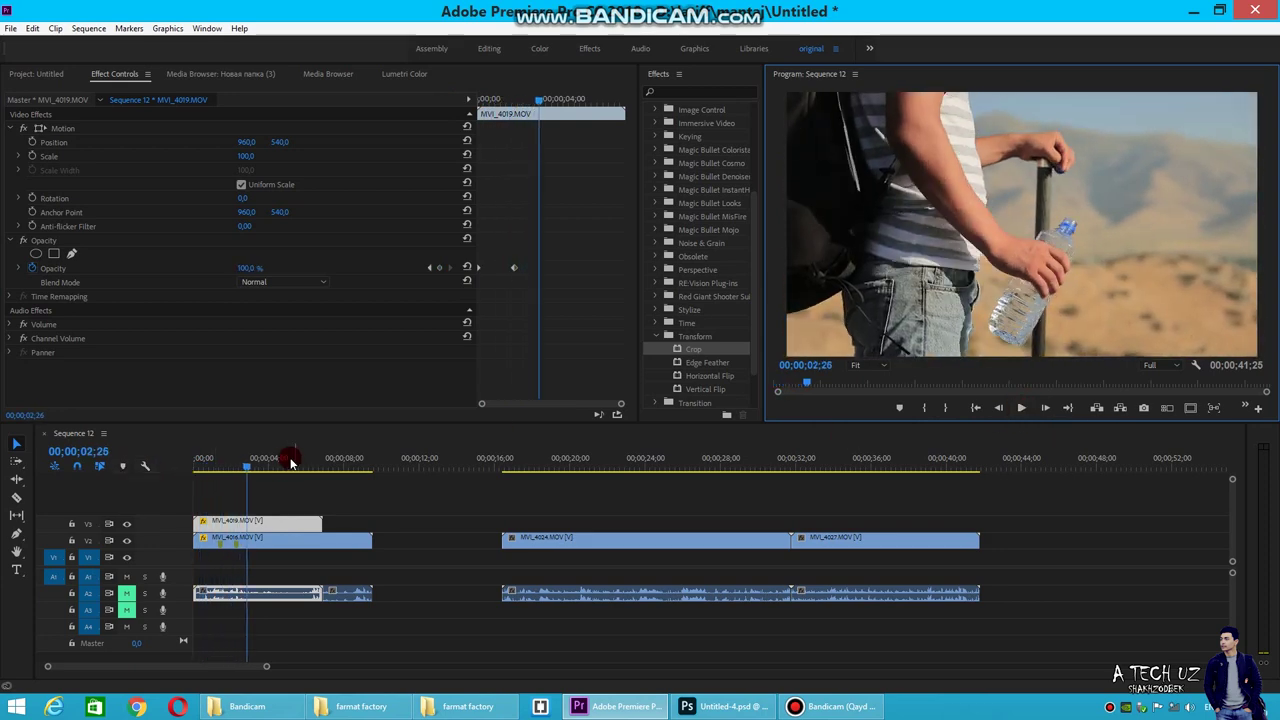
pyautogui.moveTo(250, 467); pyautogui.dragTo(173, 472)
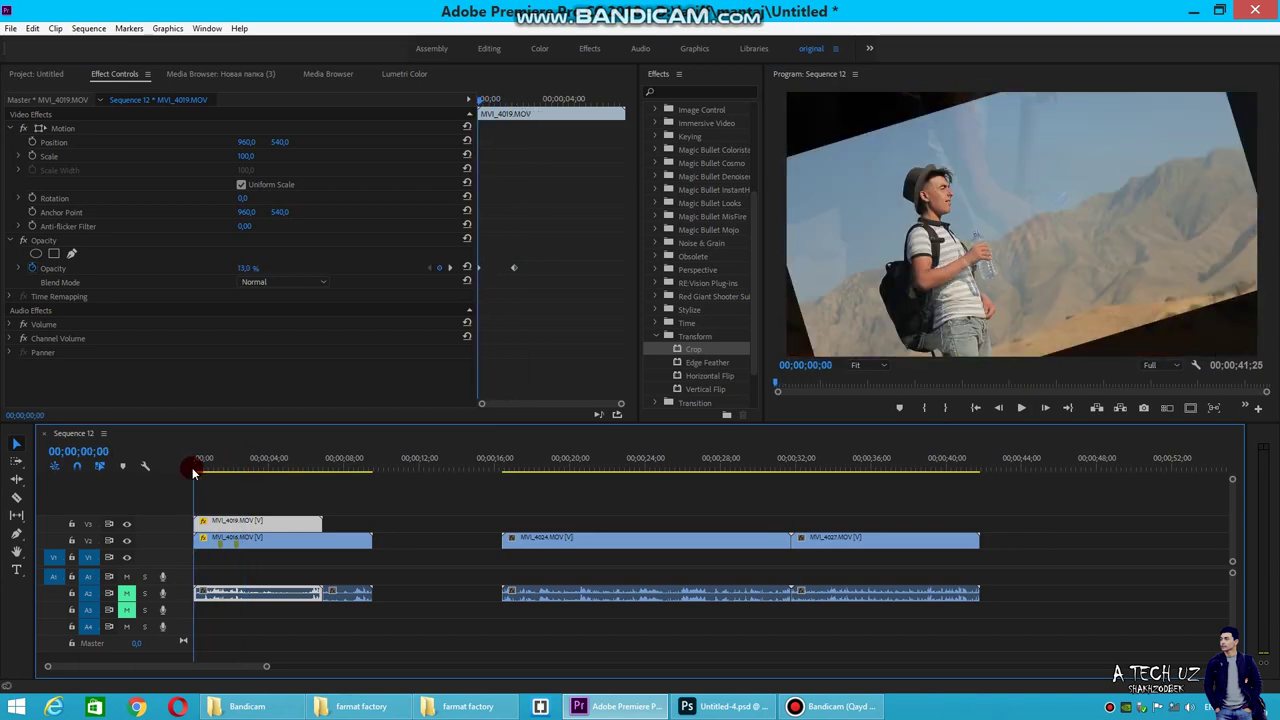
pyautogui.moveTo(190, 472); pyautogui.dragTo(238, 466)
# - Remove MVI_4019's opacity keyframes and set a steady 47% opacity
pyautogui.click(246, 518)
pyautogui.click(40, 272)
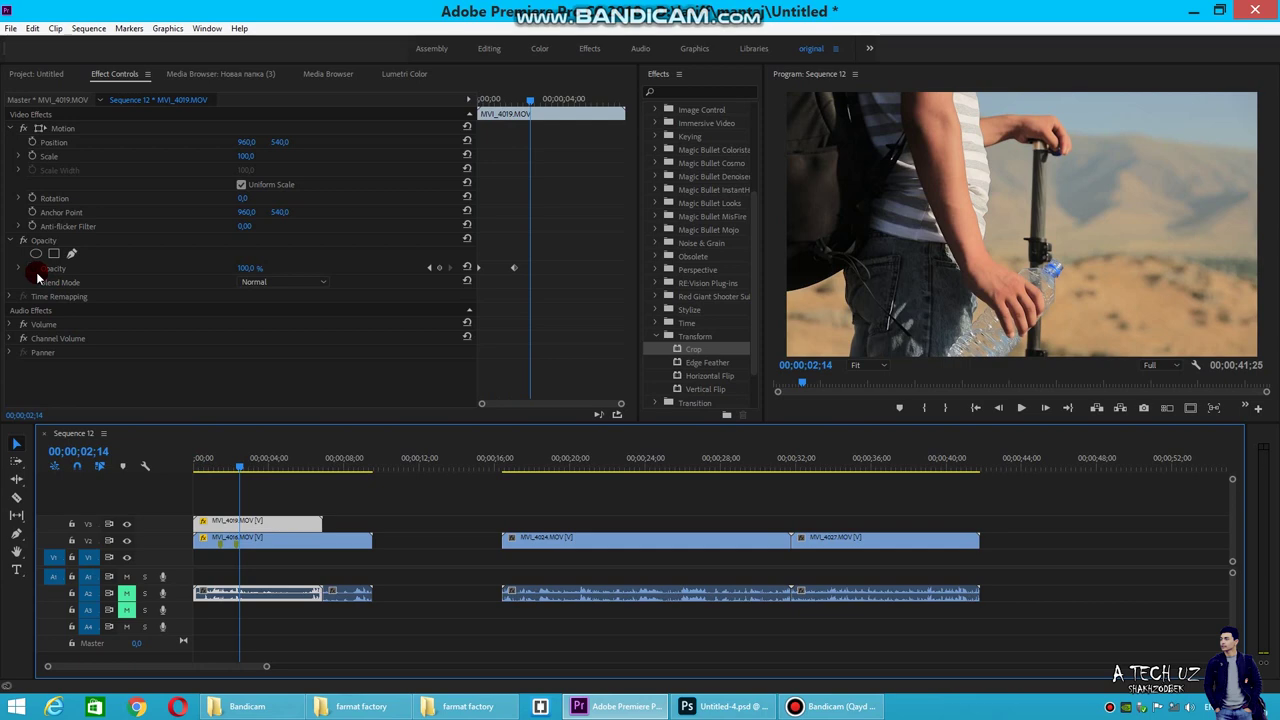
pyautogui.click(33, 275)
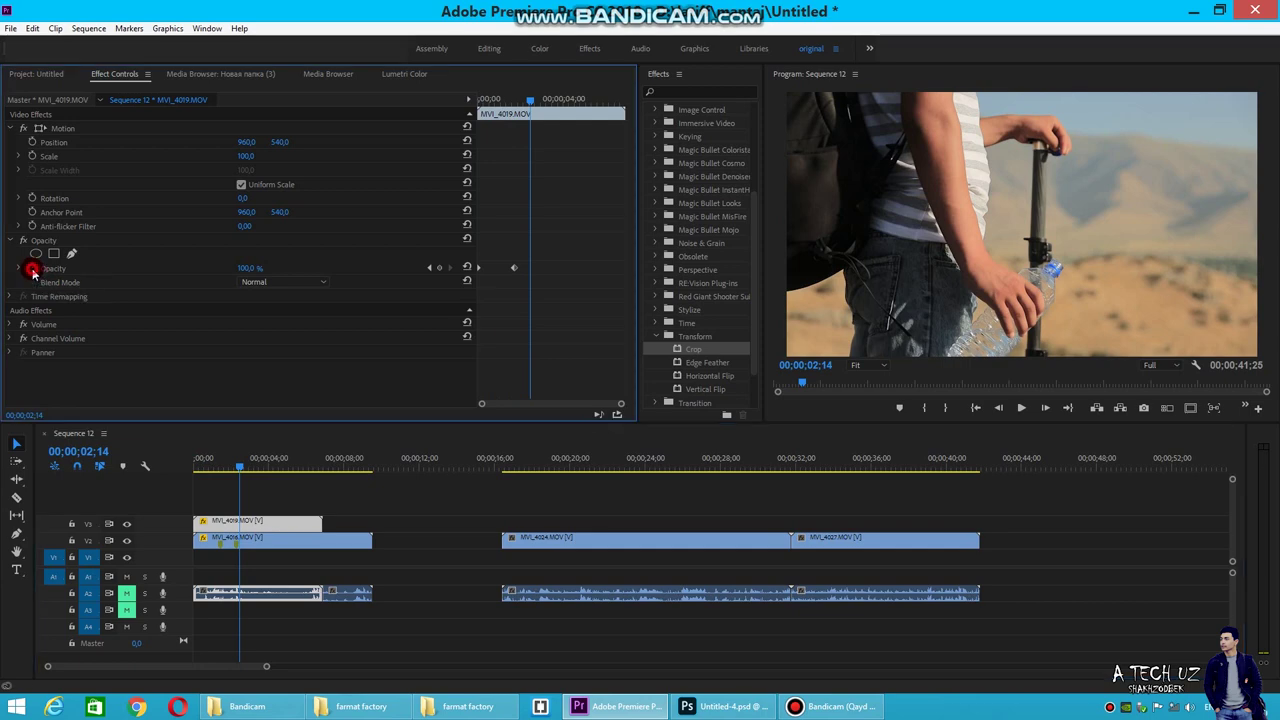
pyautogui.click(680, 373)
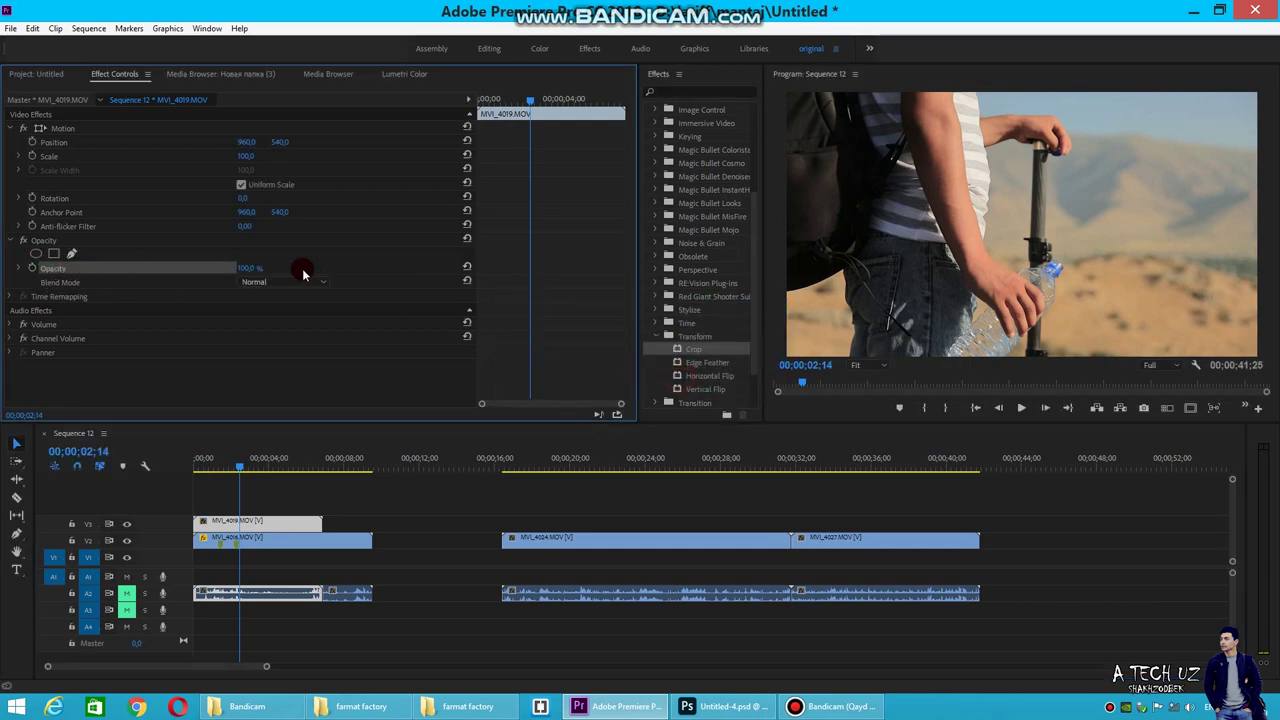
pyautogui.moveTo(237, 268); pyautogui.dragTo(190, 268)
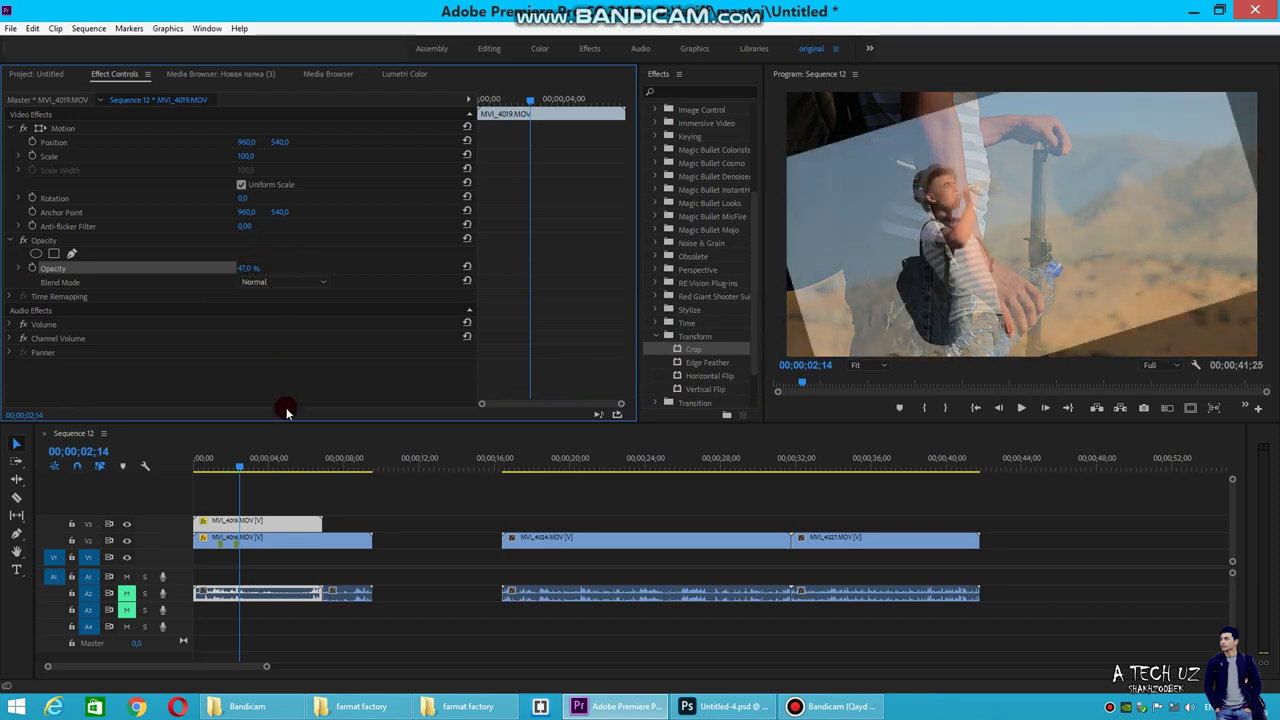
# - Set MVI_4016's Rotation back to 0° so the clip is level
pyautogui.click(213, 459)
pyautogui.click(258, 542)
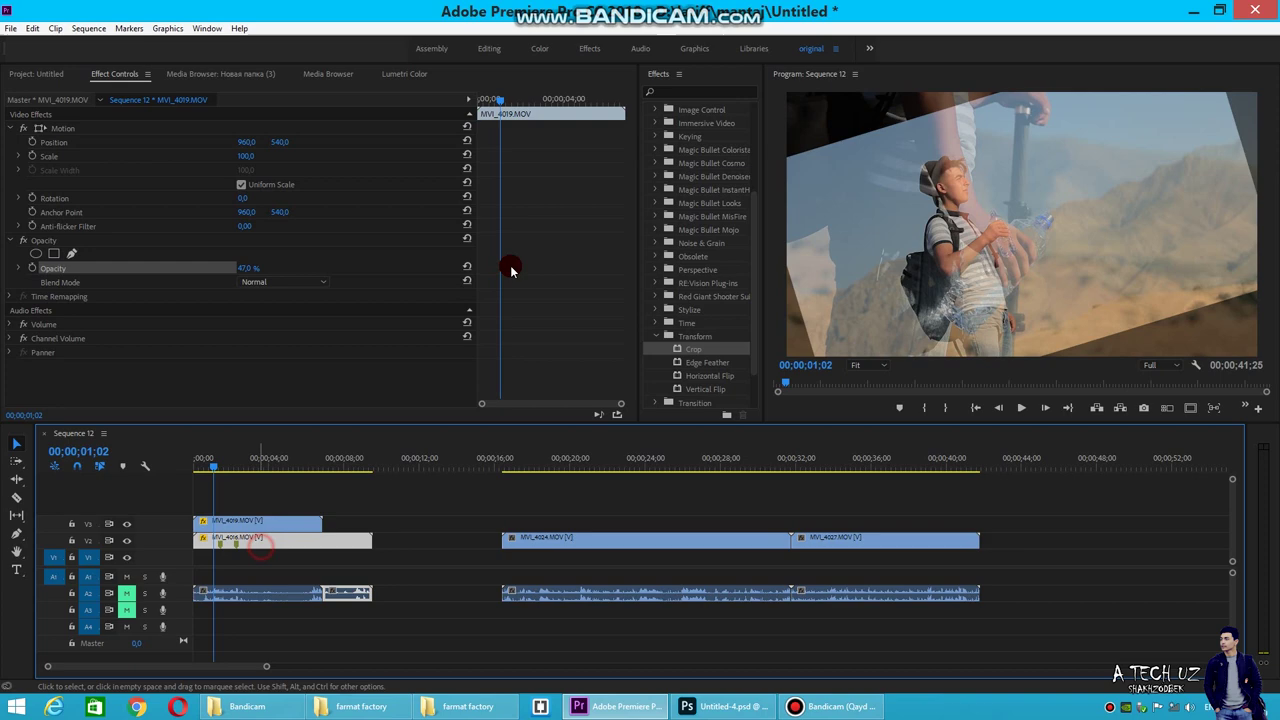
pyautogui.click(18, 269)
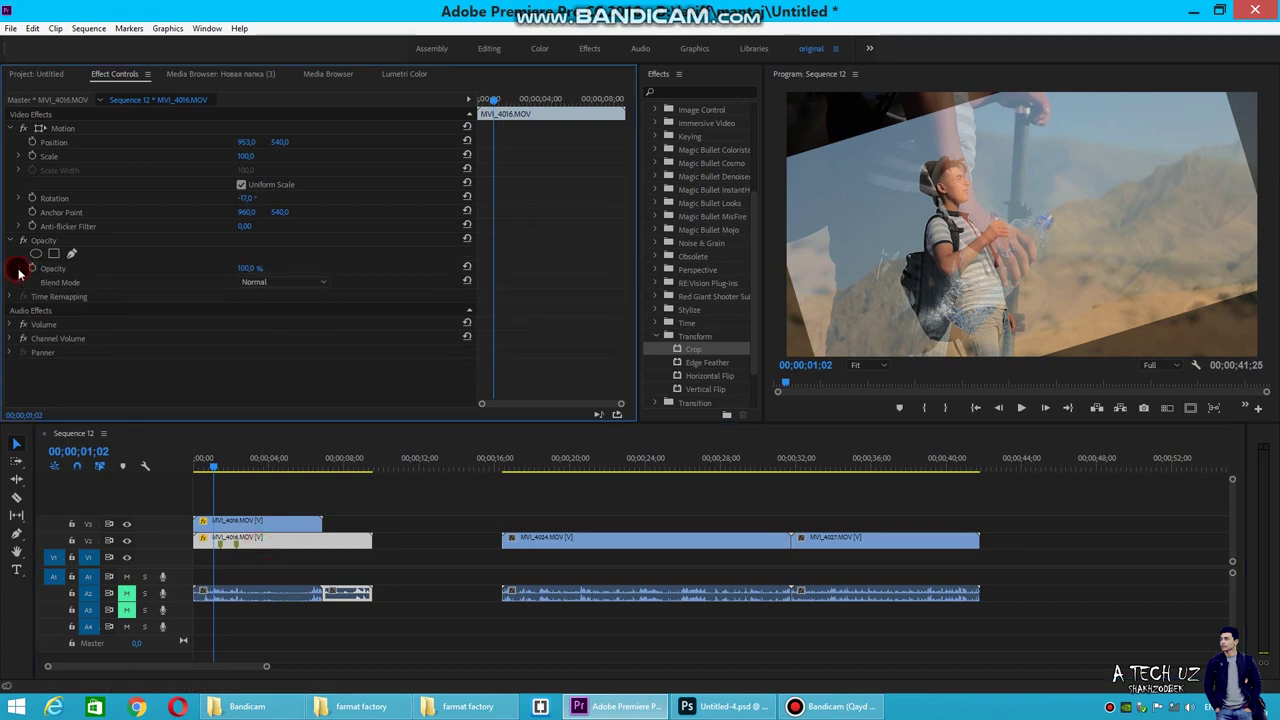
pyautogui.click(313, 208)
pyautogui.click(246, 222)
# - Play the sequence from the start to check the 47% overlay
pyautogui.click(196, 462)
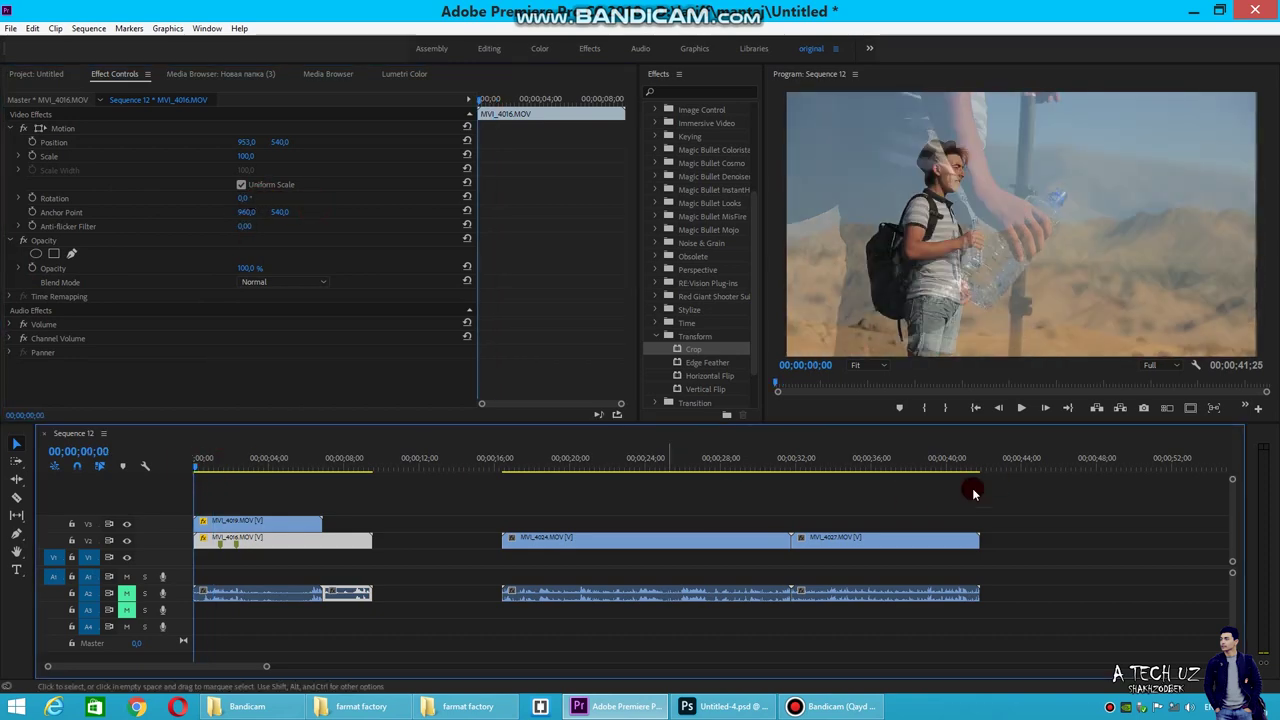
pyautogui.click(1021, 408)
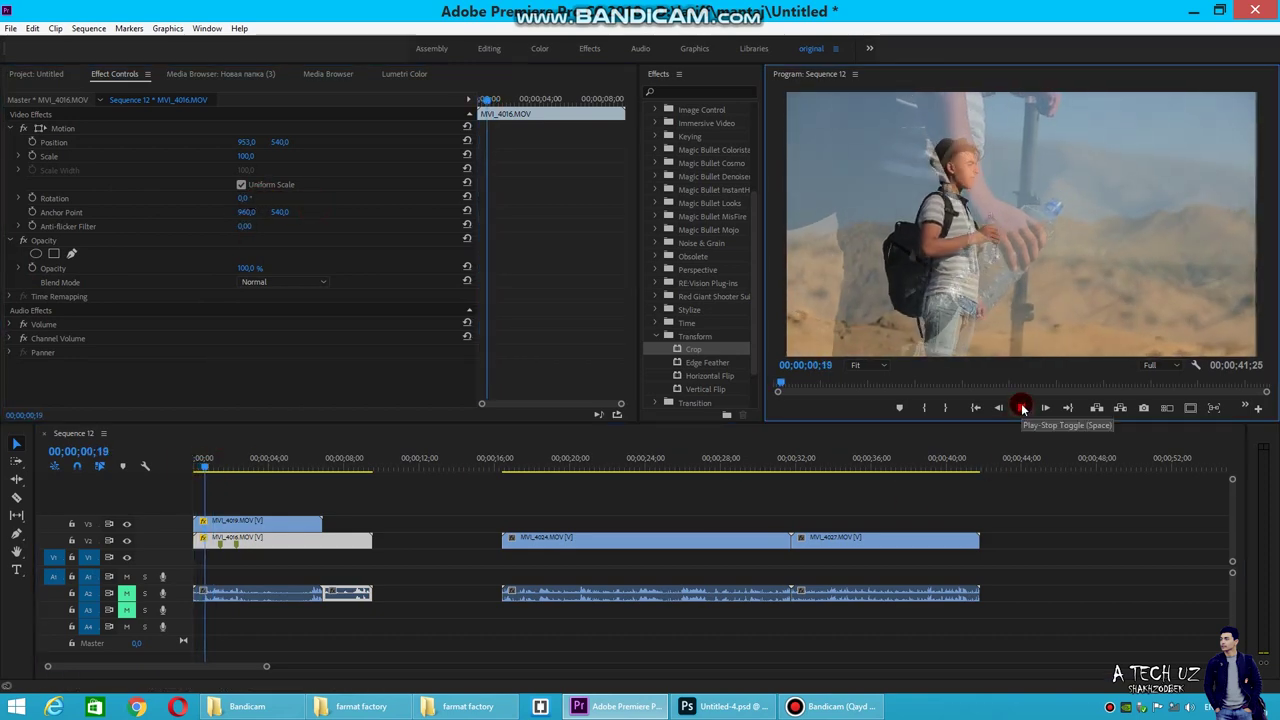
pyautogui.click(1021, 408)
pyautogui.click(920, 150)
pyautogui.click(945, 178)
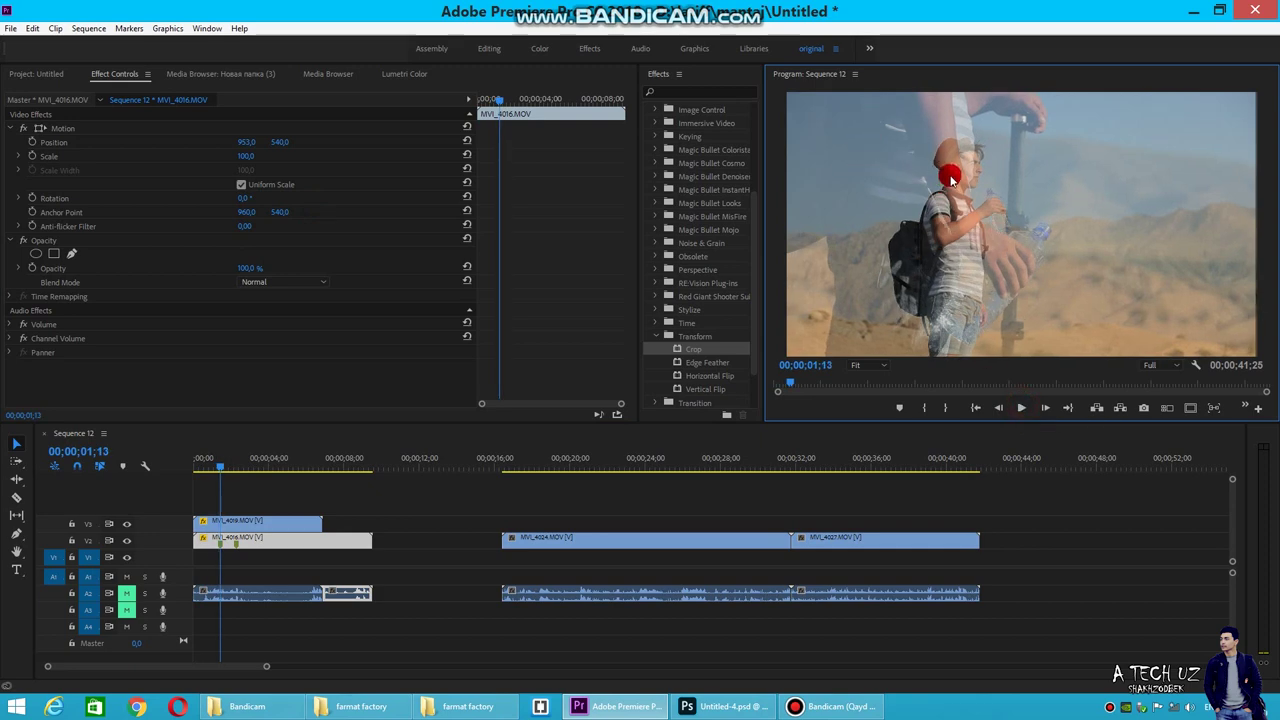
# - Apply the Horizontal Flip effect from Transform to MVI_4016
pyautogui.moveTo(948, 170)
pyautogui.mouseDown()
pyautogui.moveTo(1057, 105)
pyautogui.moveTo(1217, 76)
pyautogui.mouseUp()
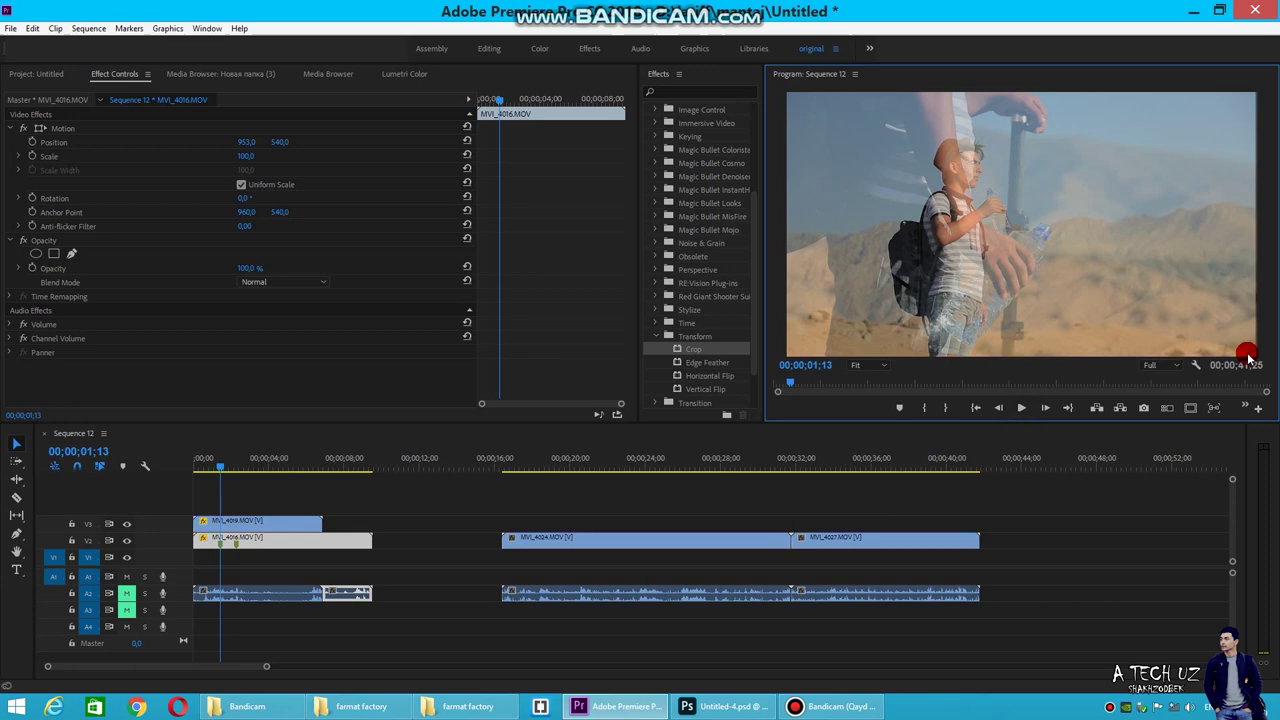
pyautogui.moveTo(1090, 92); pyautogui.dragTo(739, 288)
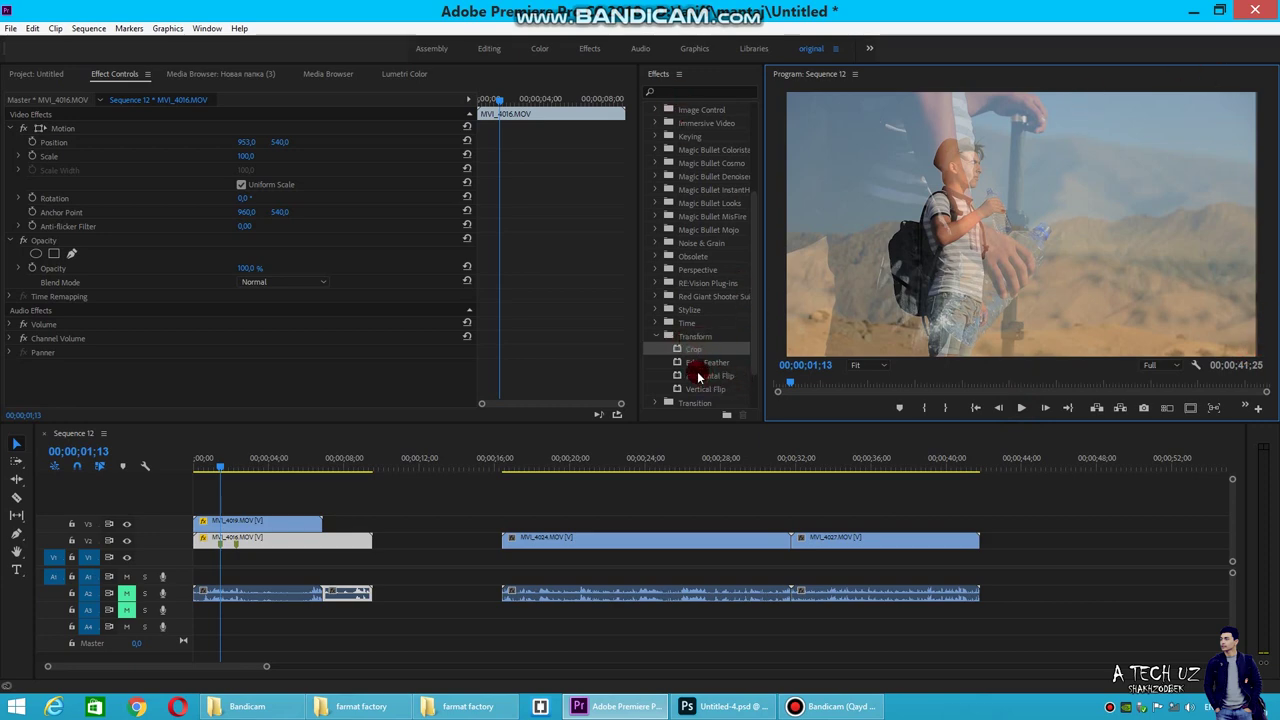
pyautogui.scroll(-1, 697, 366)
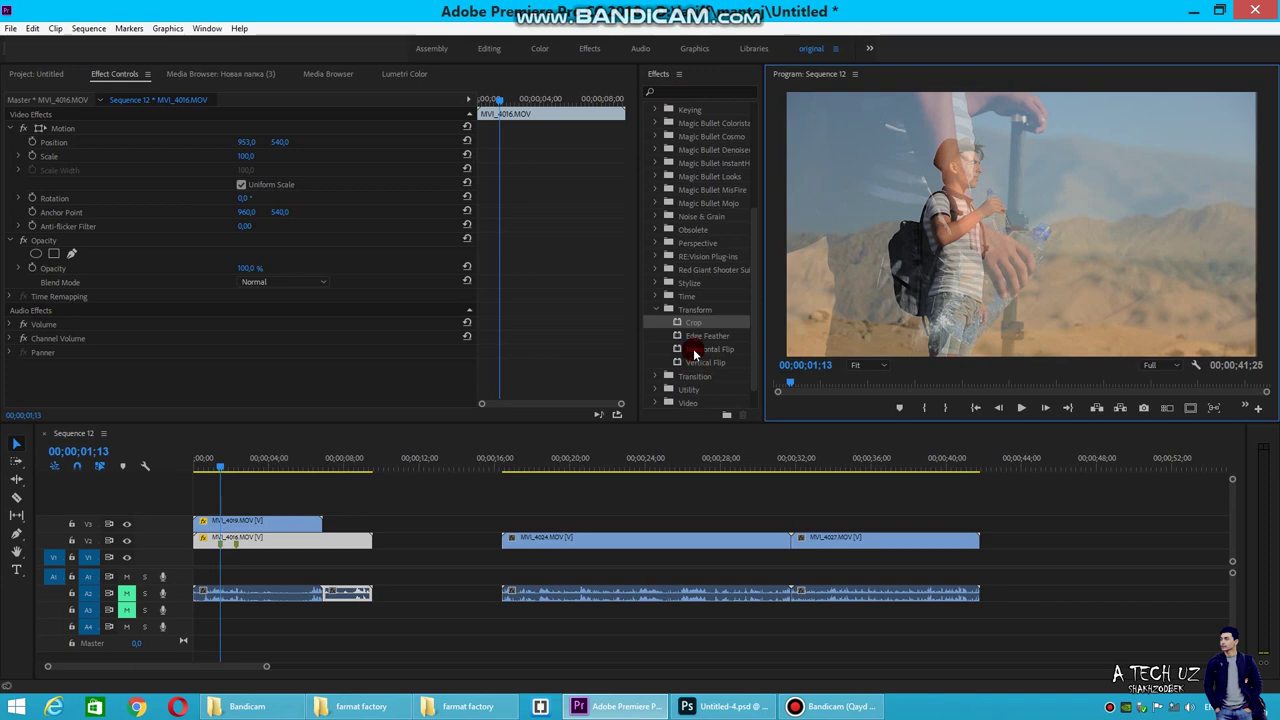
pyautogui.doubleClick(696, 350)
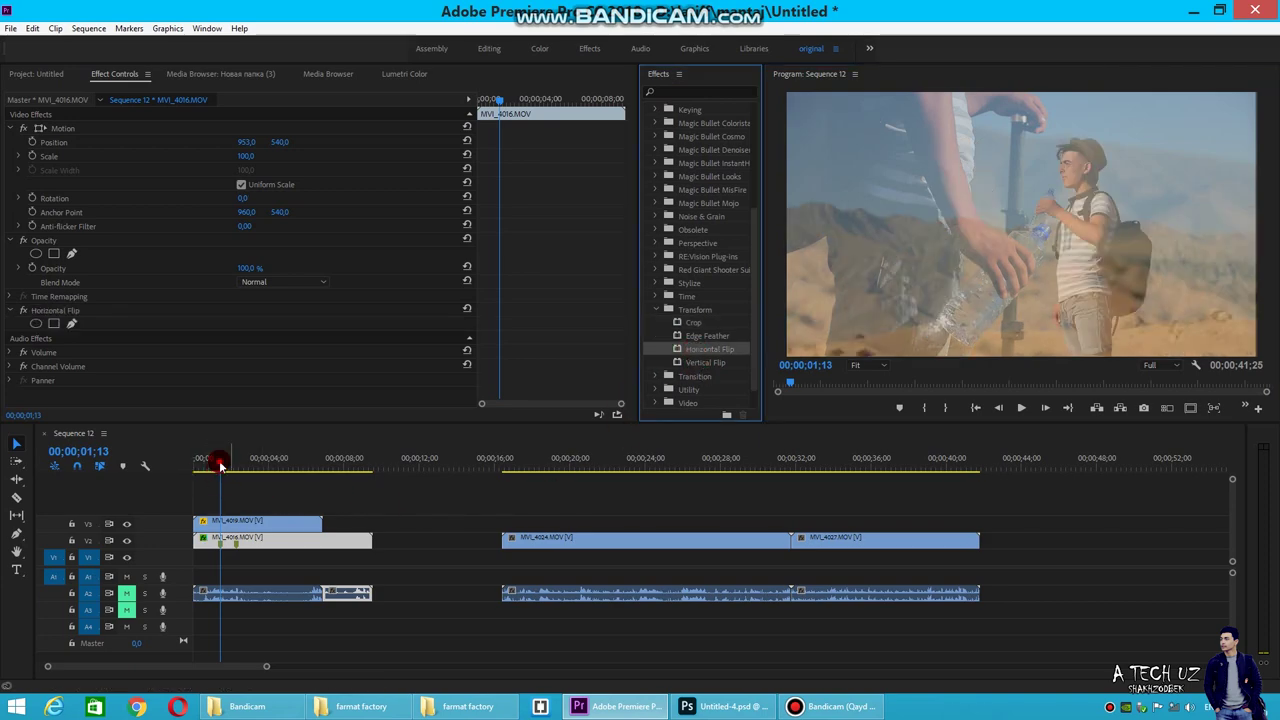
# - Play the flipped result from the start and select MVI_4019 on the top track
pyautogui.click(980, 408)
pyautogui.click(1020, 408)
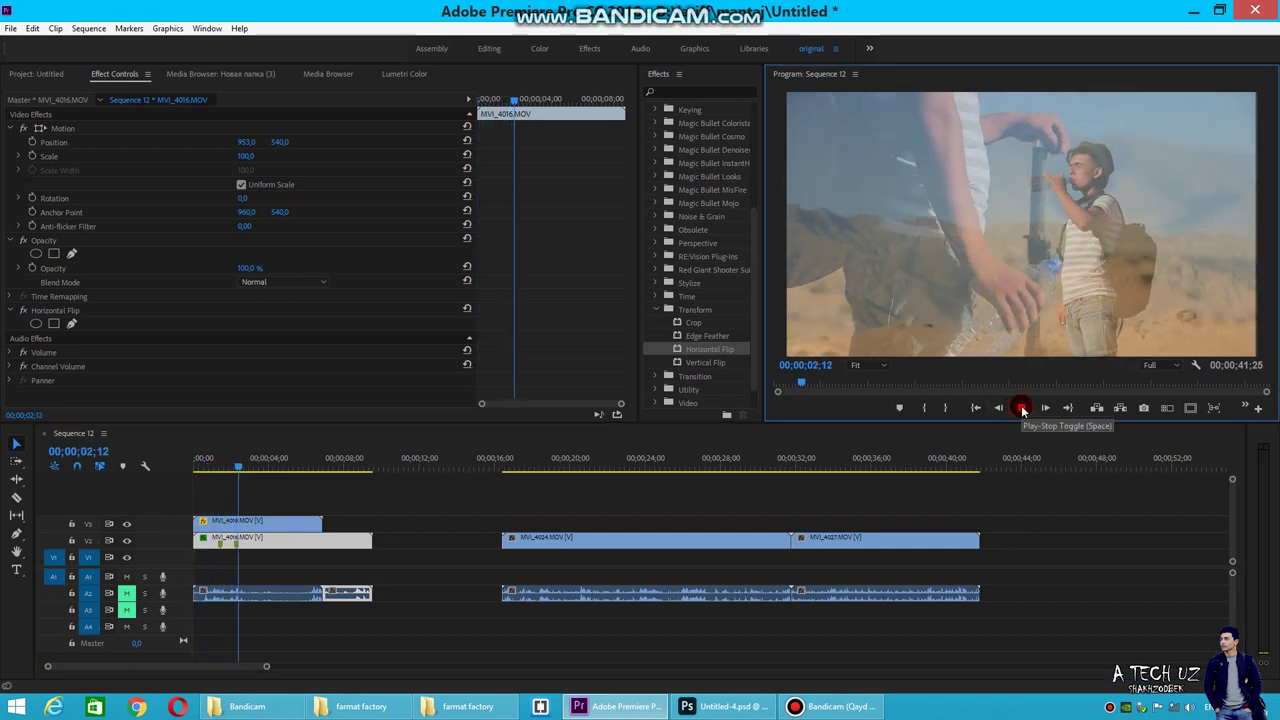
pyautogui.click(1020, 408)
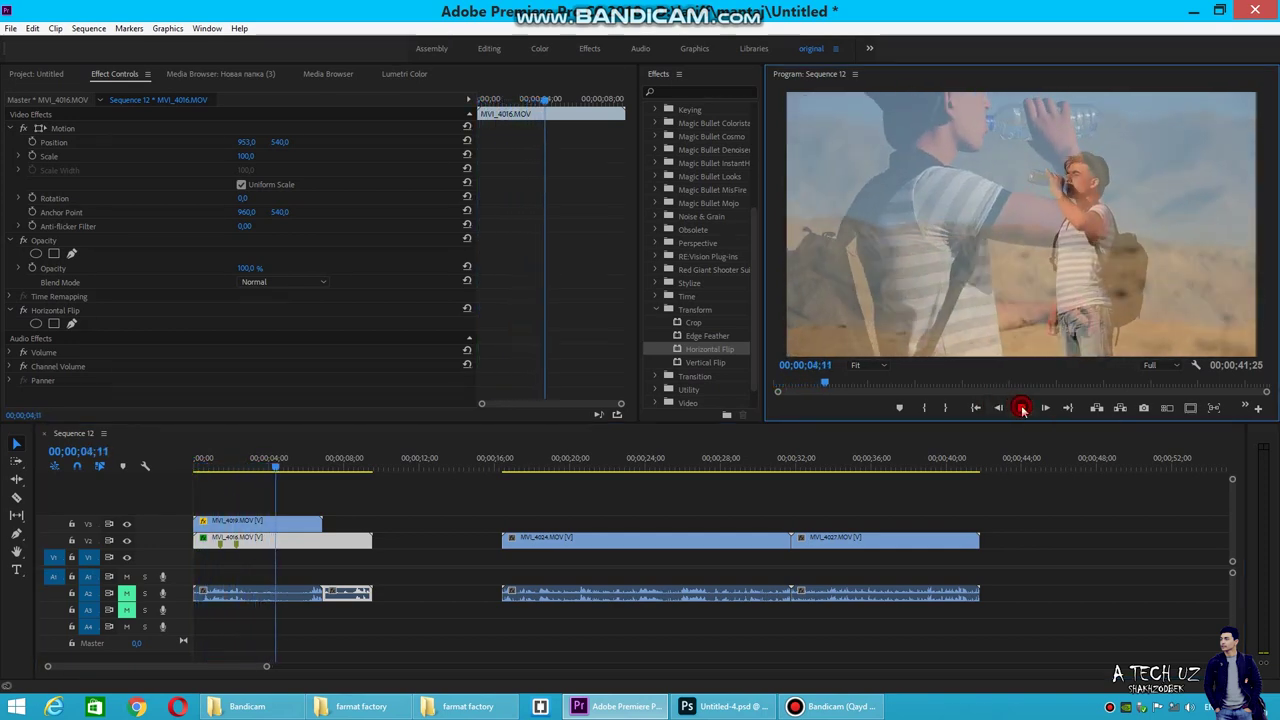
pyautogui.moveTo(270, 465); pyautogui.dragTo(197, 466)
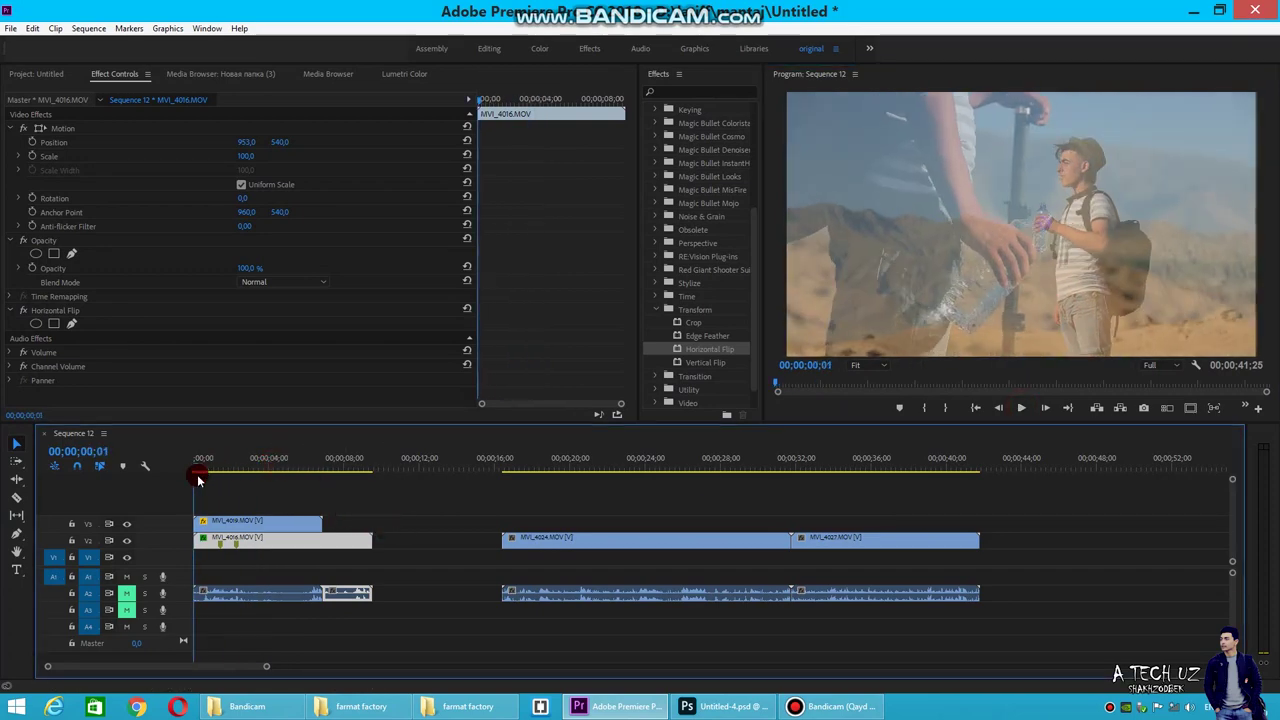
pyautogui.moveTo(258, 517); pyautogui.dragTo(232, 527)
pyautogui.click(232, 524)
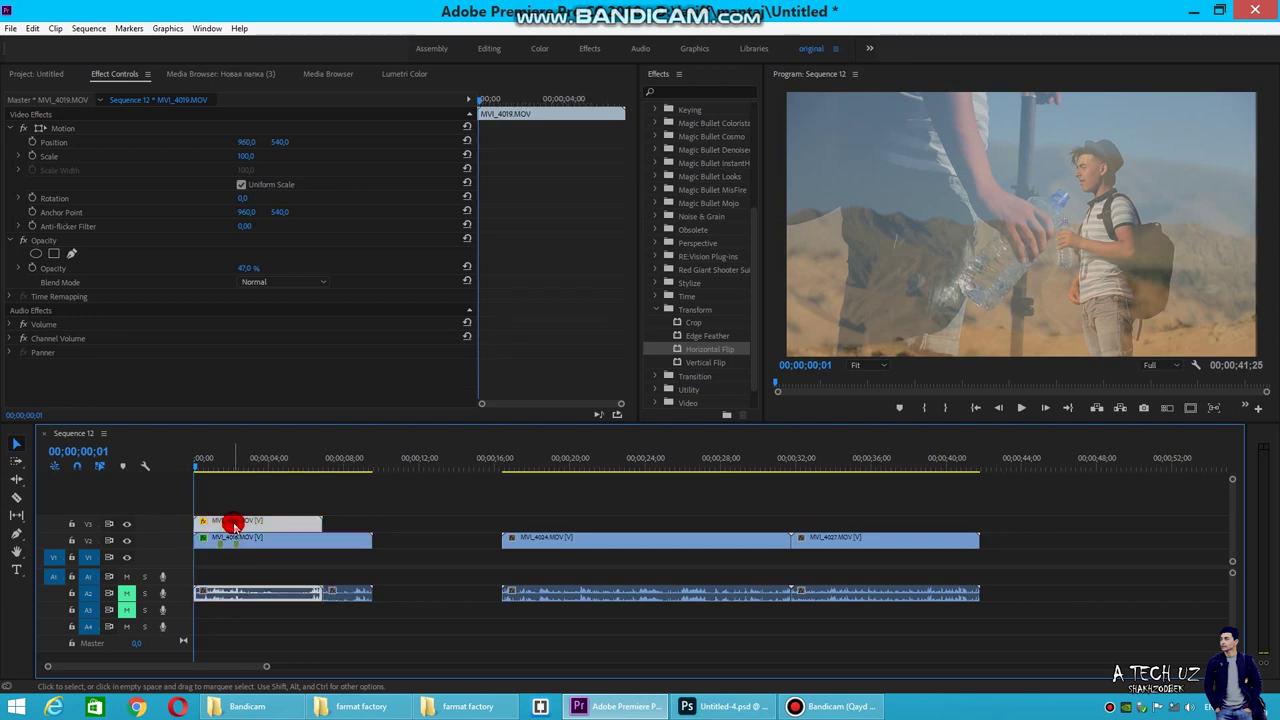
# - Import Flare 1 ring.mov, Flare 2 rings.mov and Full-HD(1)(1).mp4 into the project bin
pyautogui.click(126, 269)
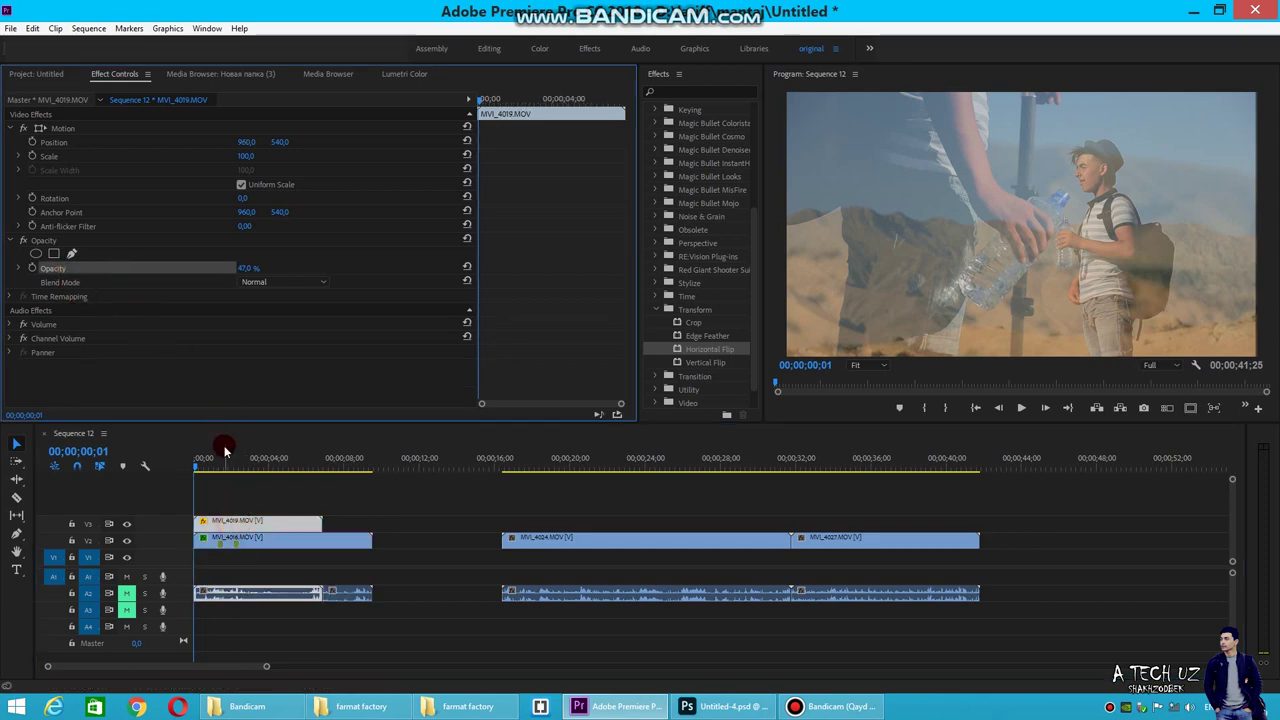
pyautogui.click(50, 76)
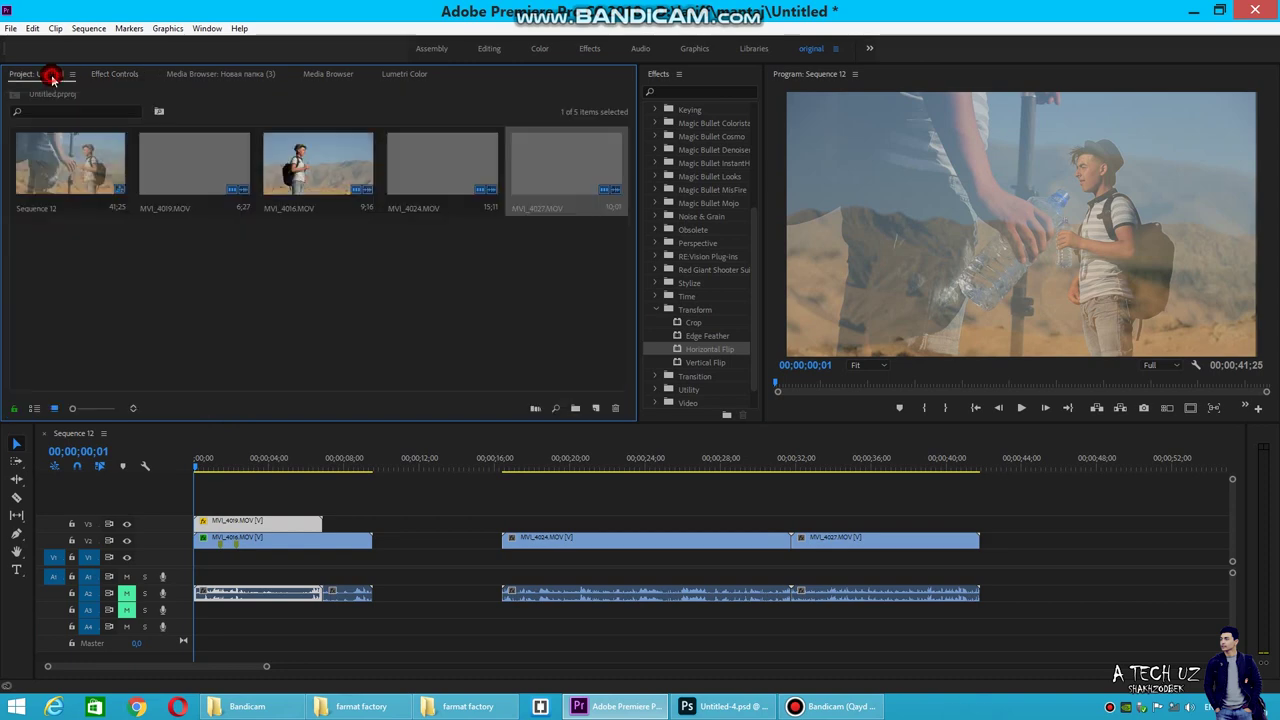
pyautogui.doubleClick(268, 288)
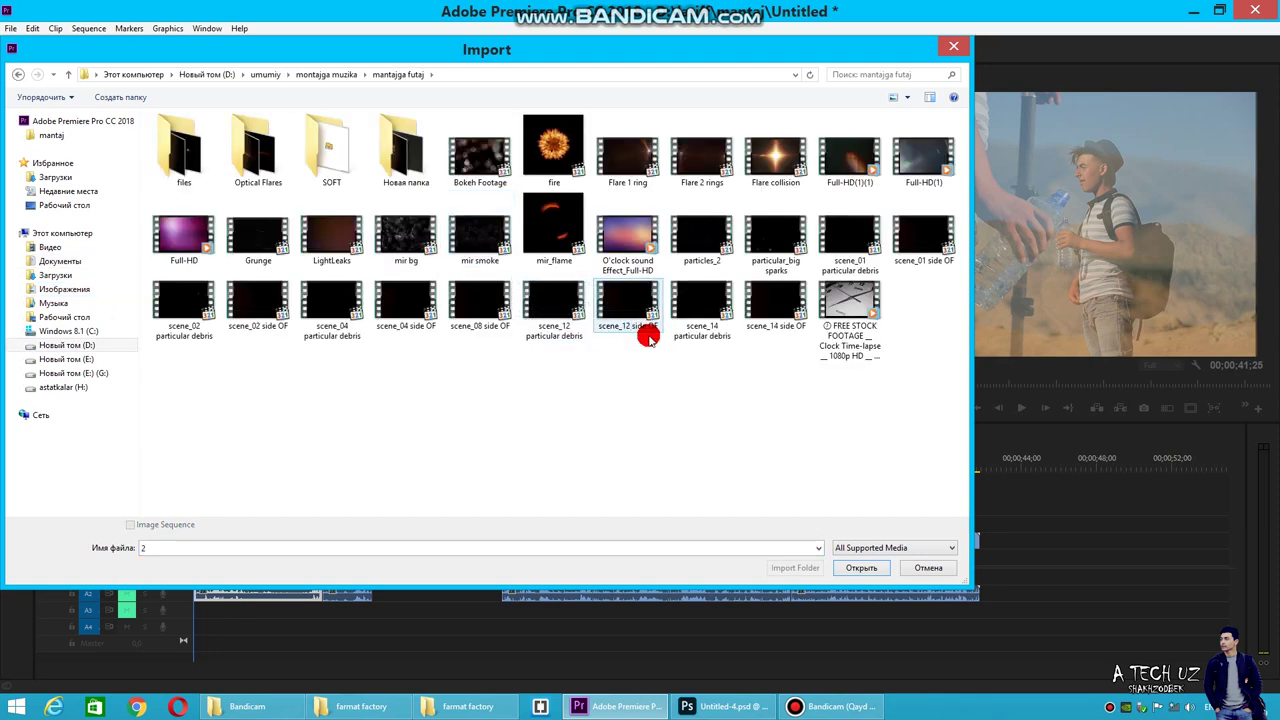
pyautogui.click(637, 152)
pyautogui.keyDown('ctrl'); pyautogui.click(705, 157); pyautogui.keyUp('ctrl')
pyautogui.keyDown('ctrl'); pyautogui.click(848, 155); pyautogui.keyUp('ctrl')
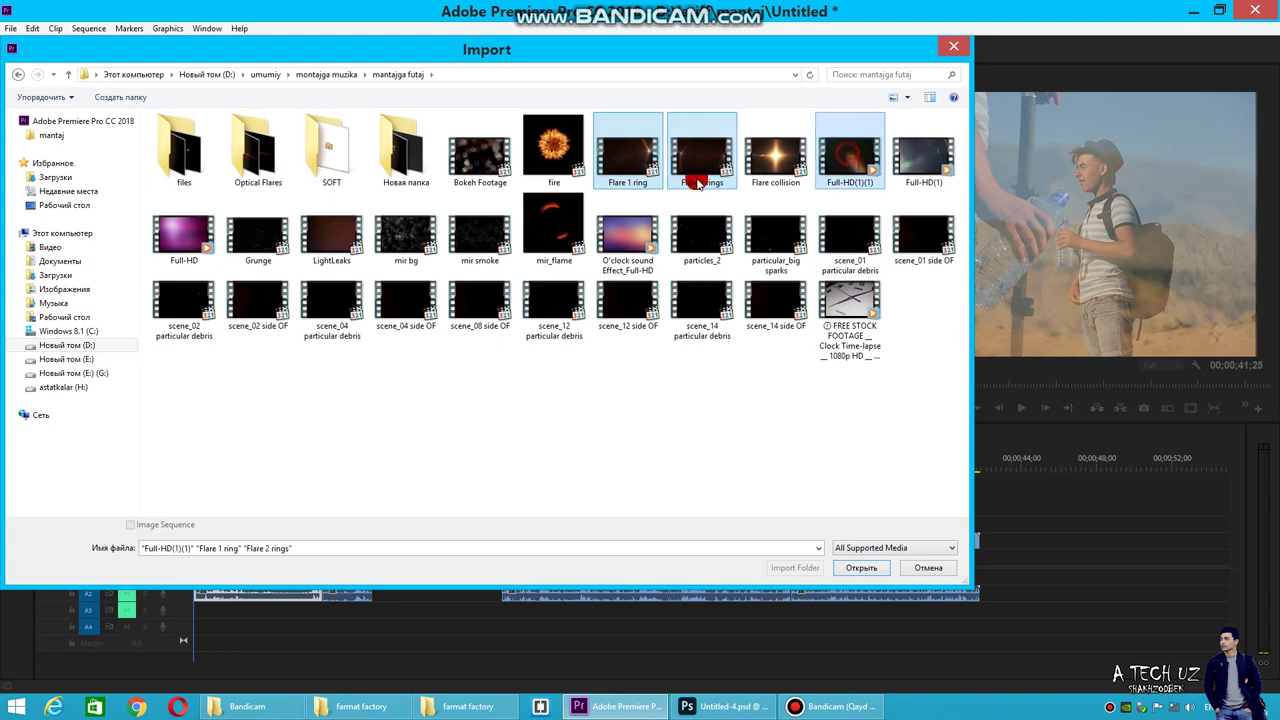
pyautogui.click(864, 566)
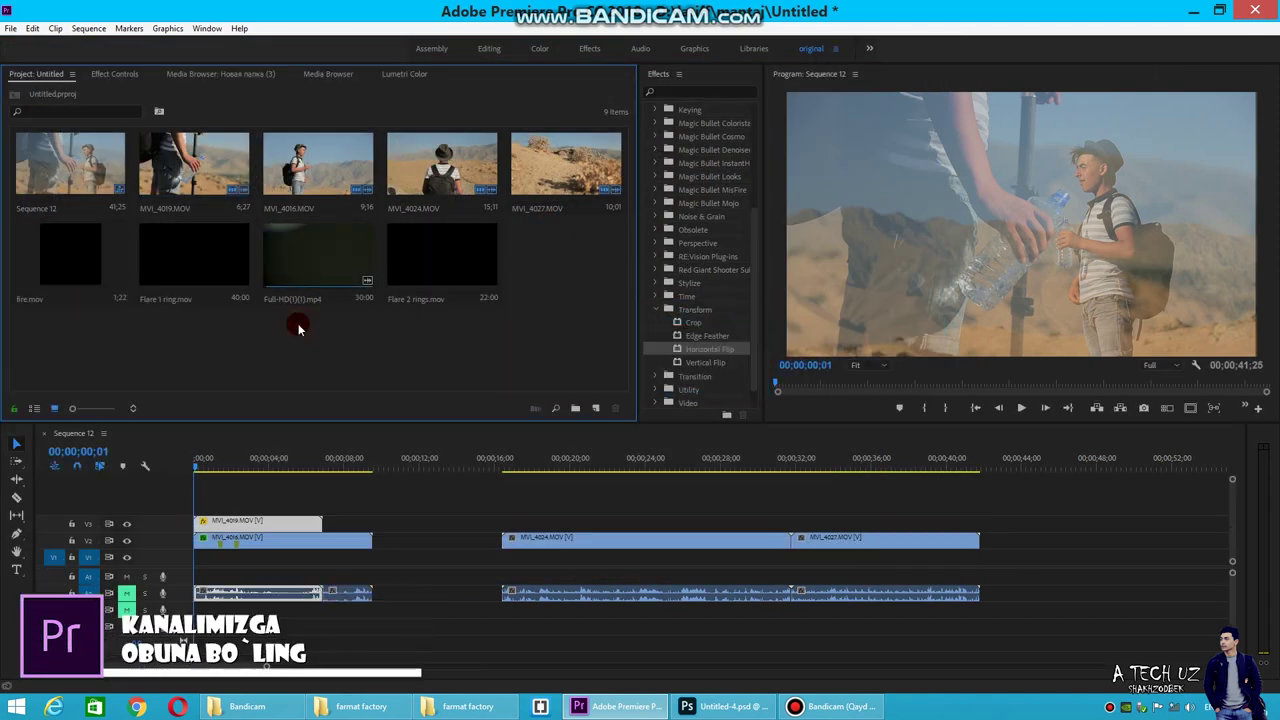
# - Place Flare 1 ring.mov on a new V4 track above the hiker clips
pyautogui.moveTo(181, 268); pyautogui.dragTo(190, 508)
pyautogui.moveTo(200, 464)
pyautogui.mouseDown()
pyautogui.moveTo(383, 488)
pyautogui.moveTo(246, 509)
pyautogui.mouseUp()
pyautogui.click(215, 458)
pyautogui.click(105, 75)
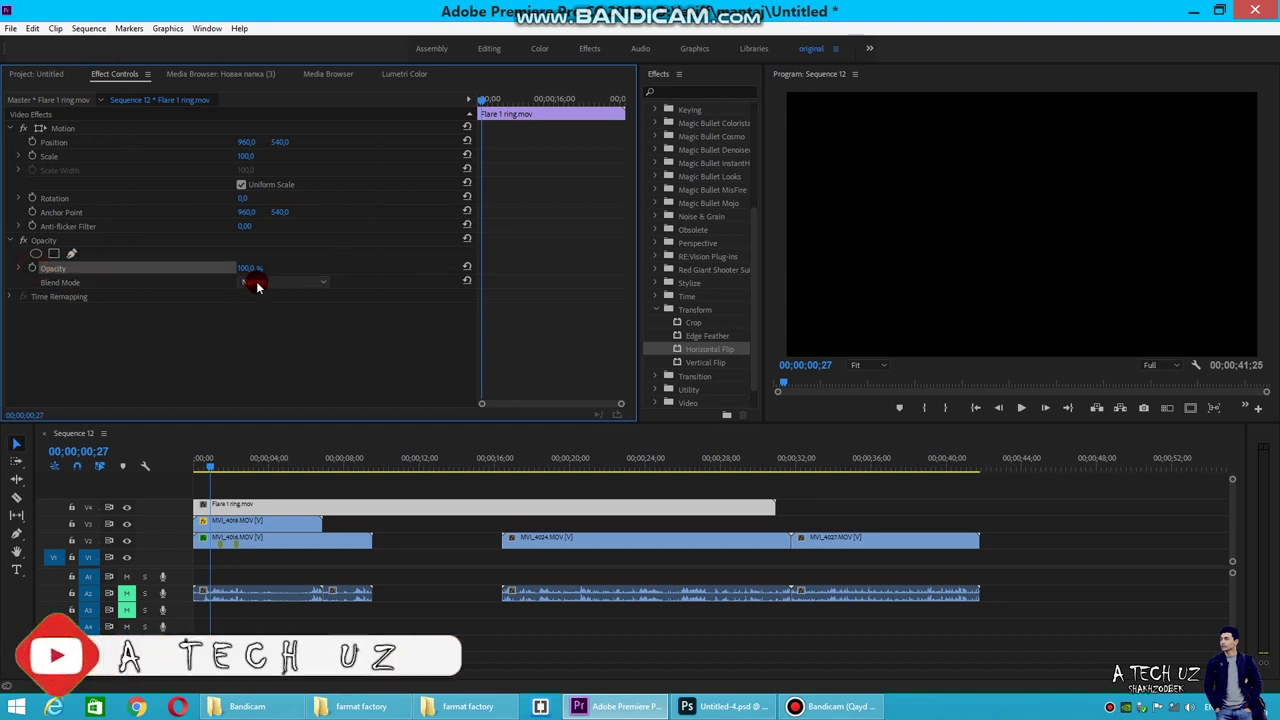
# - Try Screen blend mode on the flare, then set it back to Normal
pyautogui.click(256, 282)
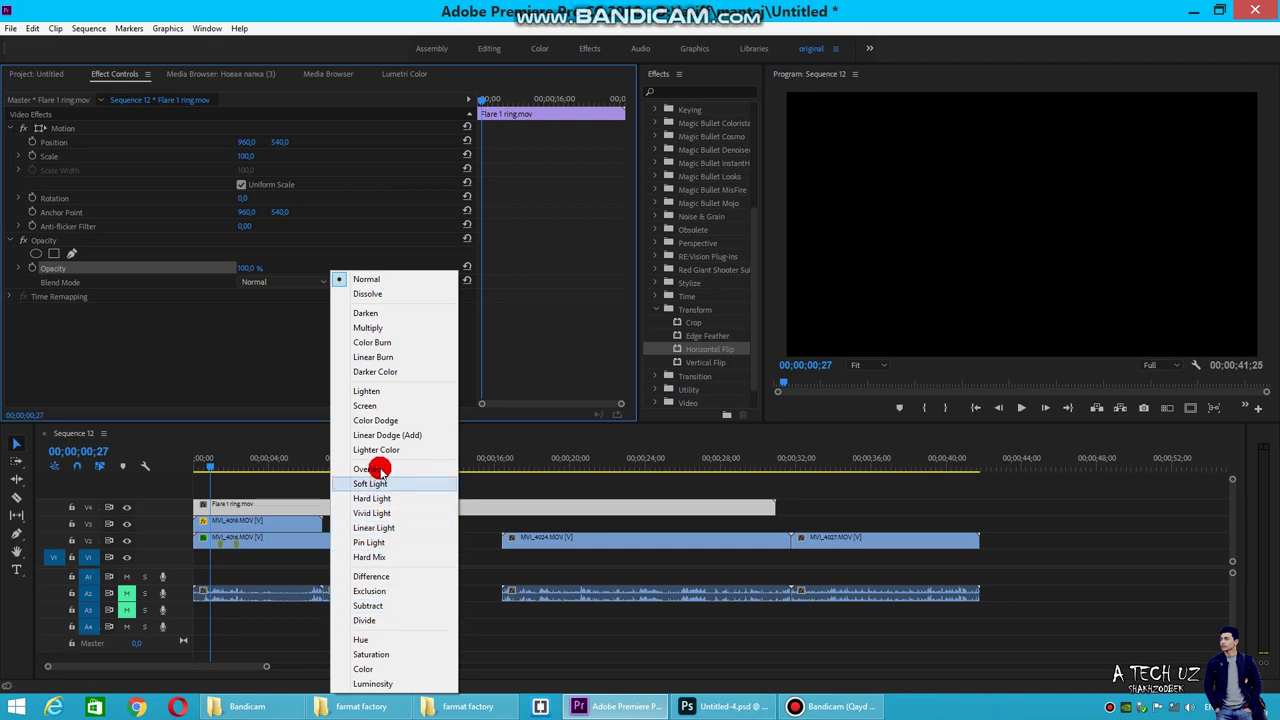
pyautogui.click(367, 405)
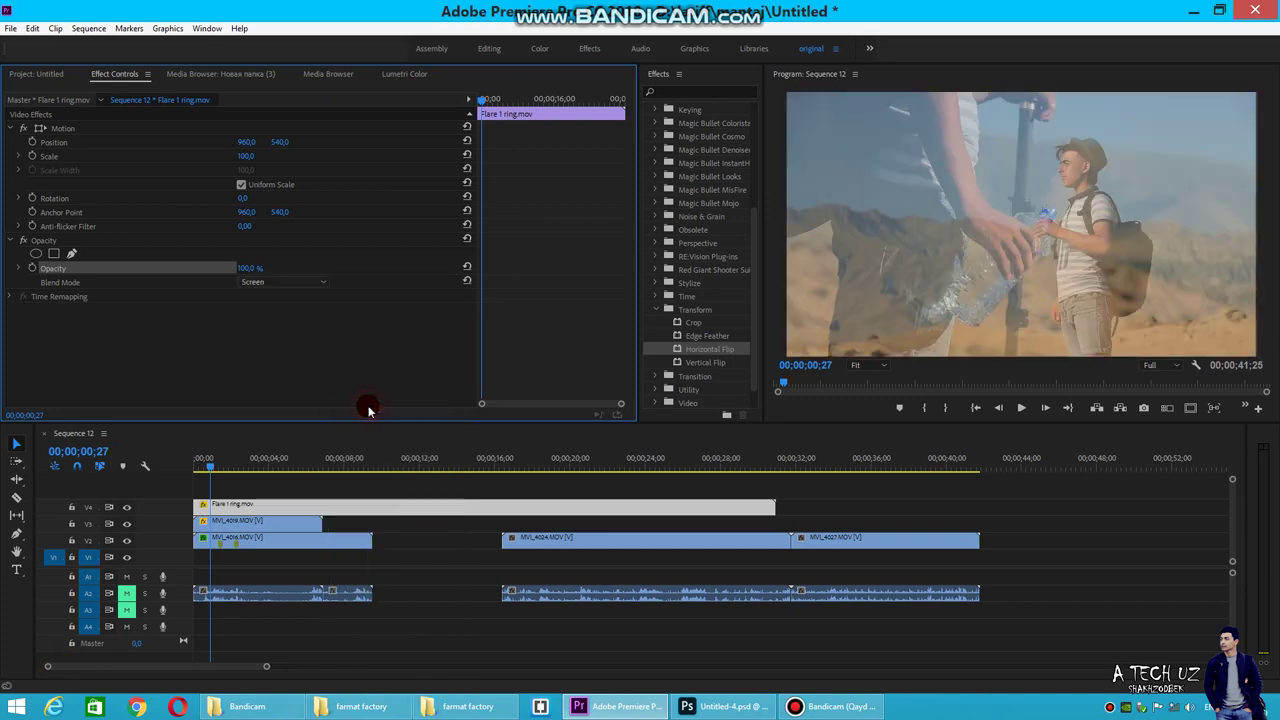
pyautogui.moveTo(212, 464); pyautogui.dragTo(253, 467)
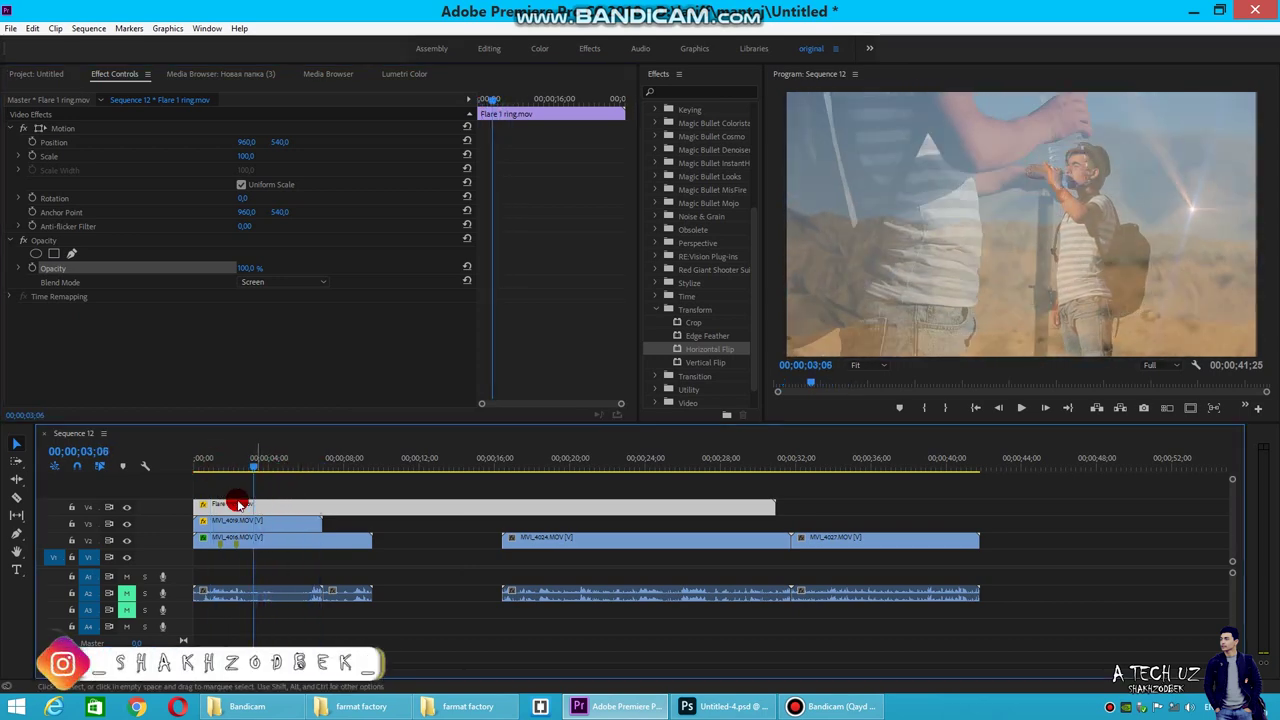
pyautogui.click(272, 282)
pyautogui.click(351, 277)
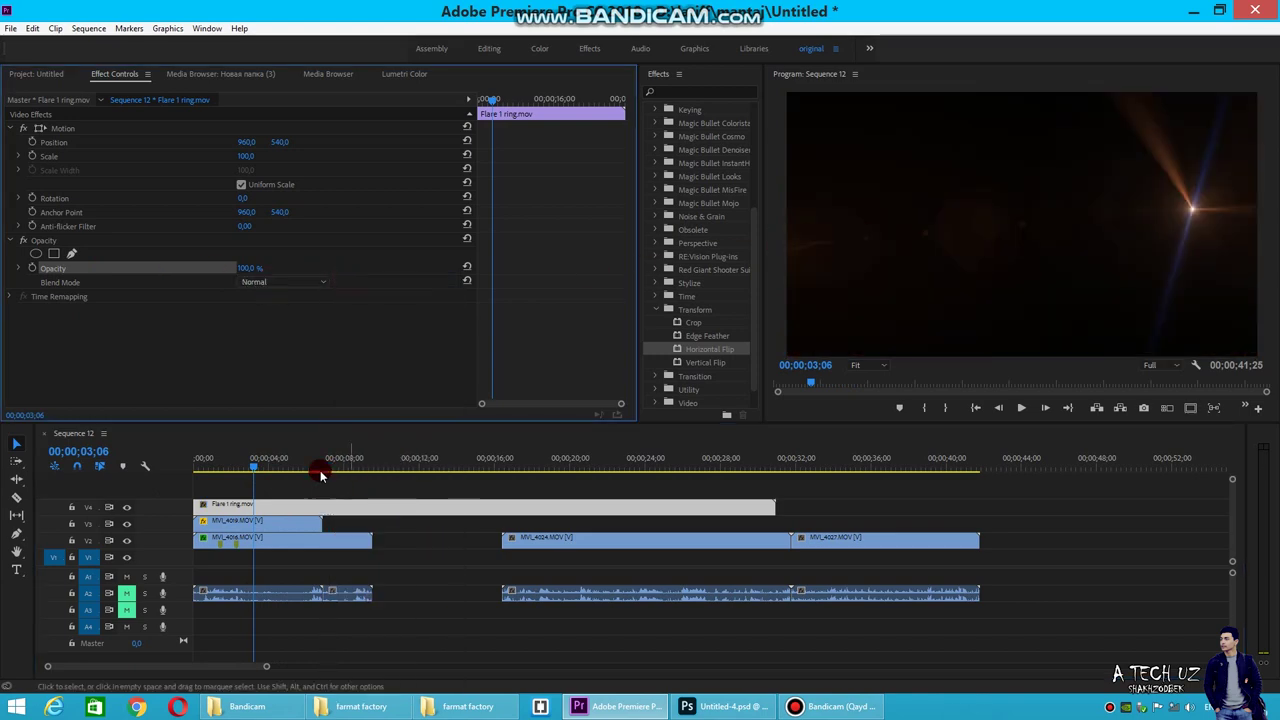
pyautogui.moveTo(253, 467); pyautogui.dragTo(329, 467)
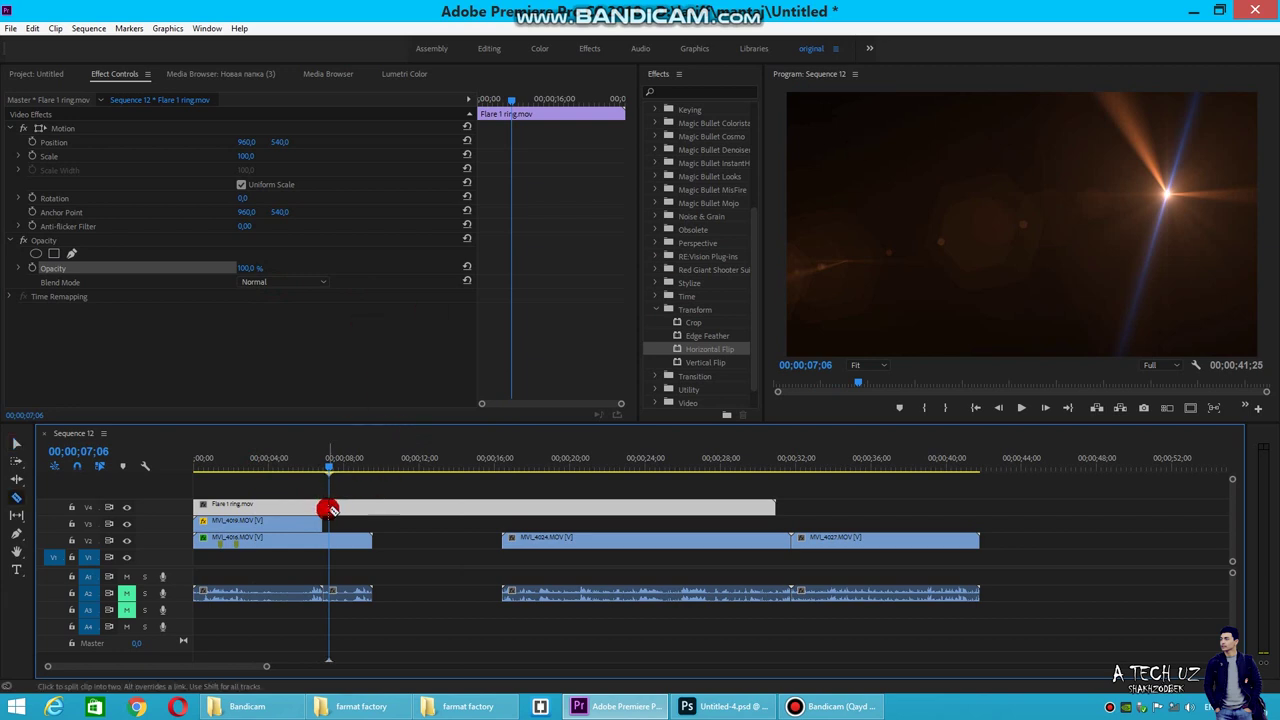
# - Trim the flare clip's end and preview it with Lighten blend mode
pyautogui.moveTo(323, 505)
pyautogui.mouseDown()
pyautogui.moveTo(200, 508)
pyautogui.moveTo(190, 470)
pyautogui.mouseUp()
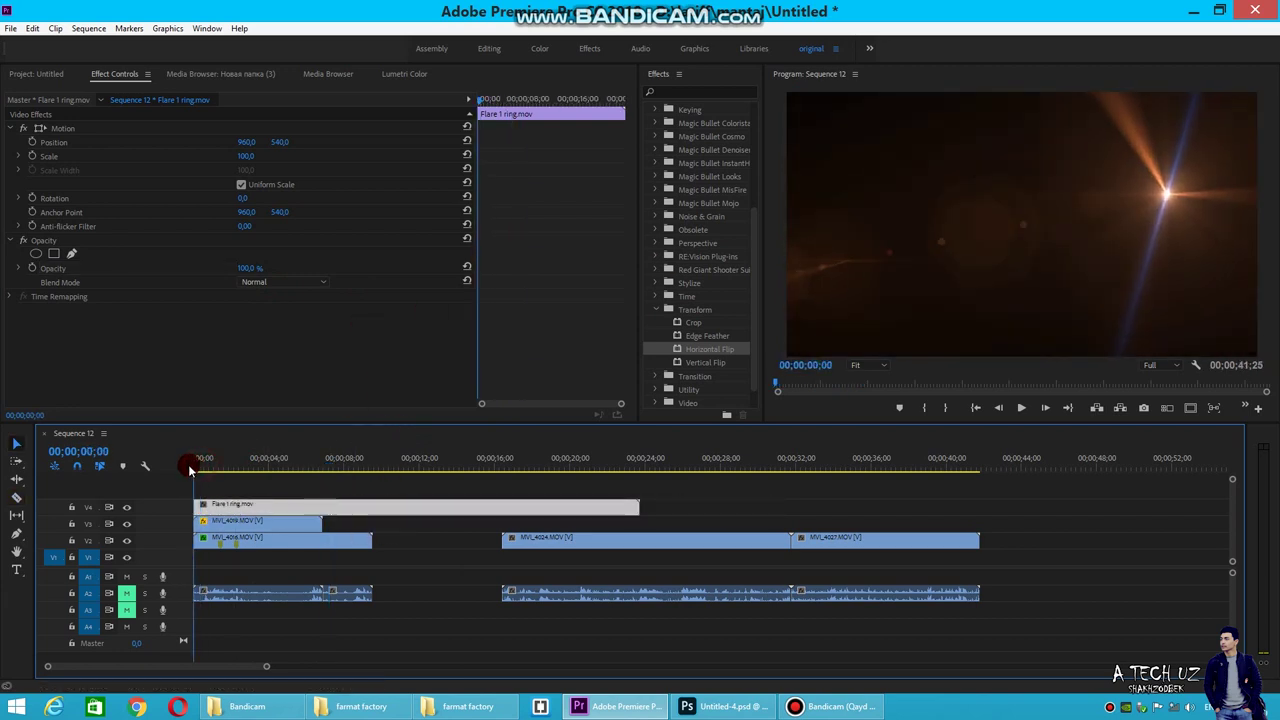
pyautogui.click(276, 281)
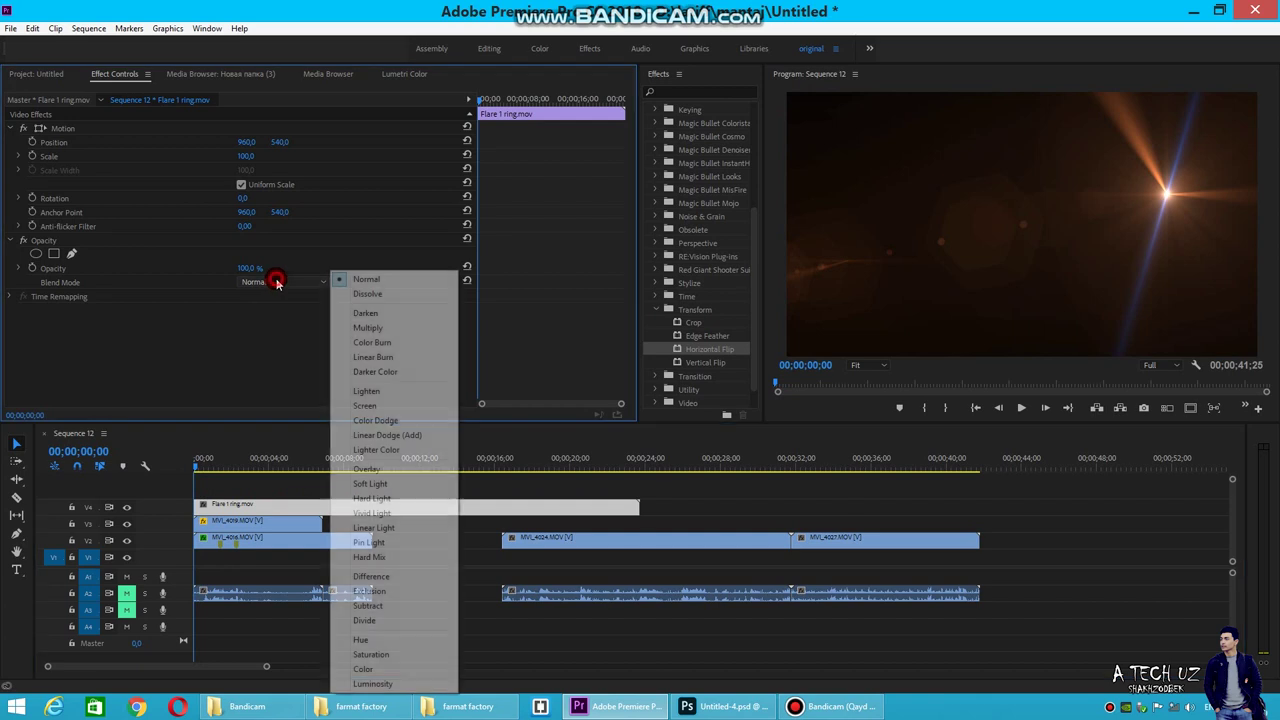
pyautogui.click(362, 393)
pyautogui.click(1017, 412)
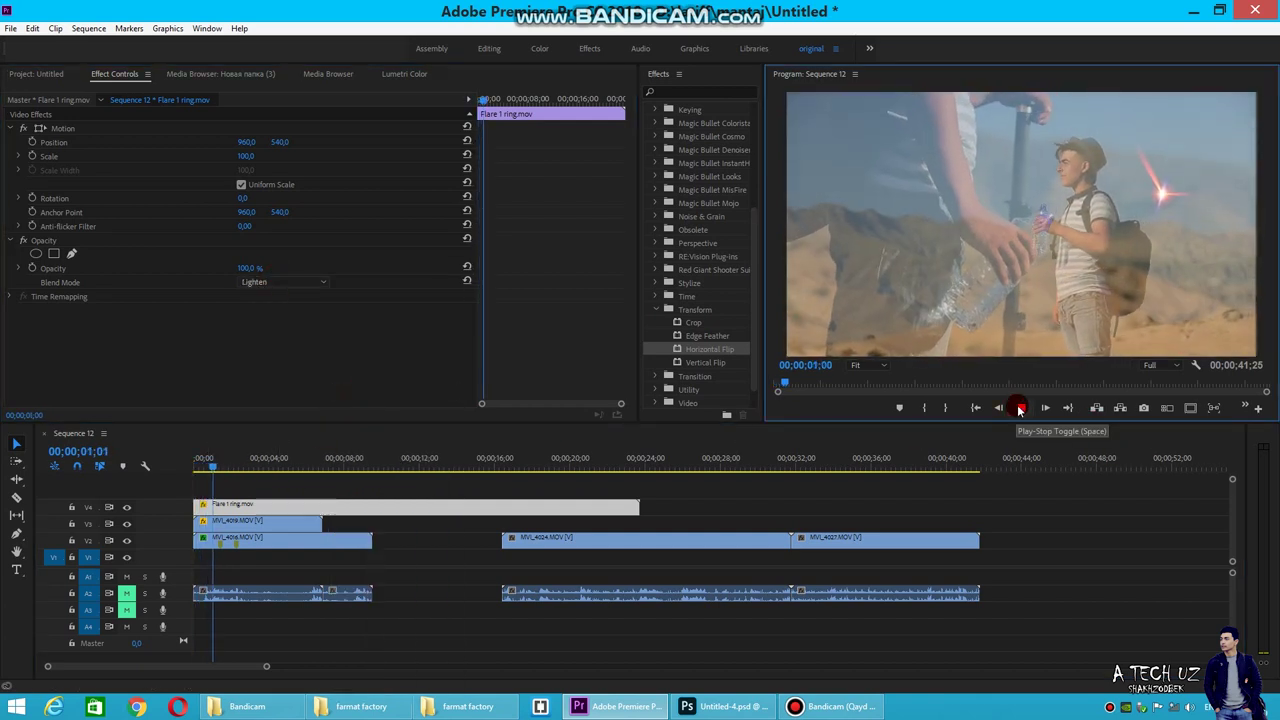
pyautogui.click(1020, 410)
# - Switch the flare to Screen blend mode and lower its opacity to 22%
pyautogui.click(318, 282)
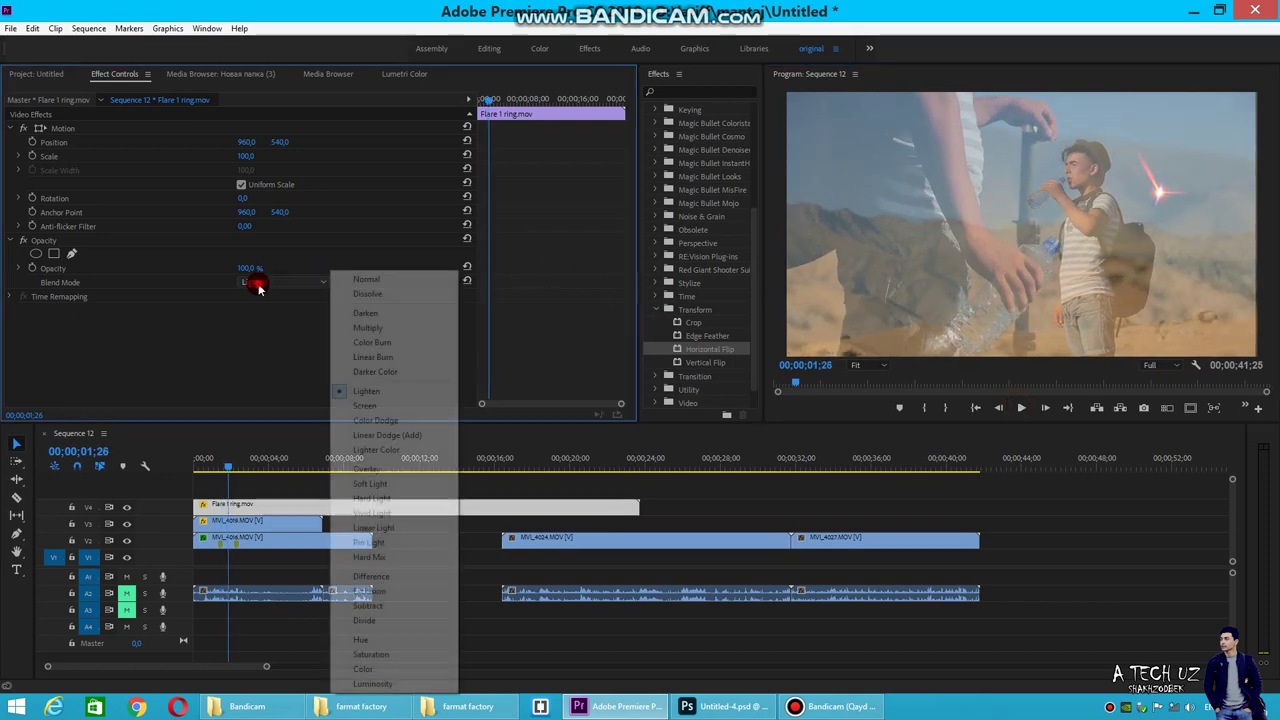
pyautogui.click(346, 406)
pyautogui.click(197, 460)
pyautogui.click(1020, 408)
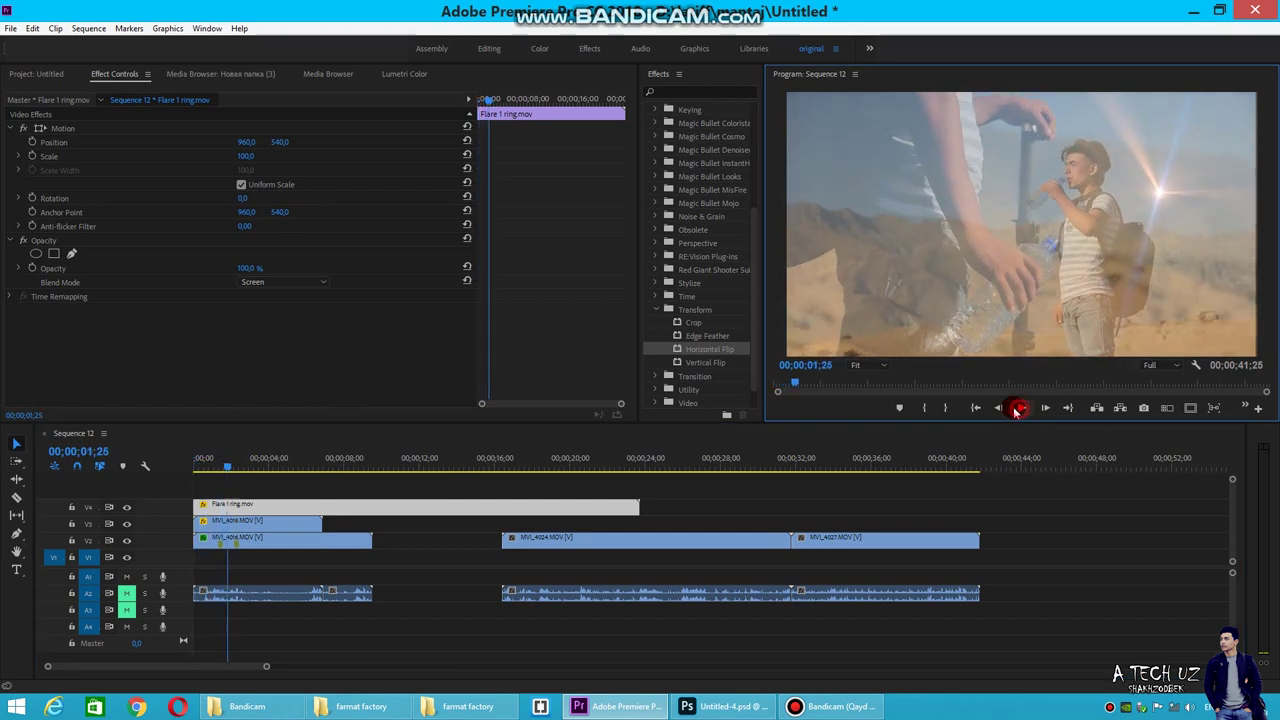
pyautogui.moveTo(259, 272); pyautogui.dragTo(189, 272)
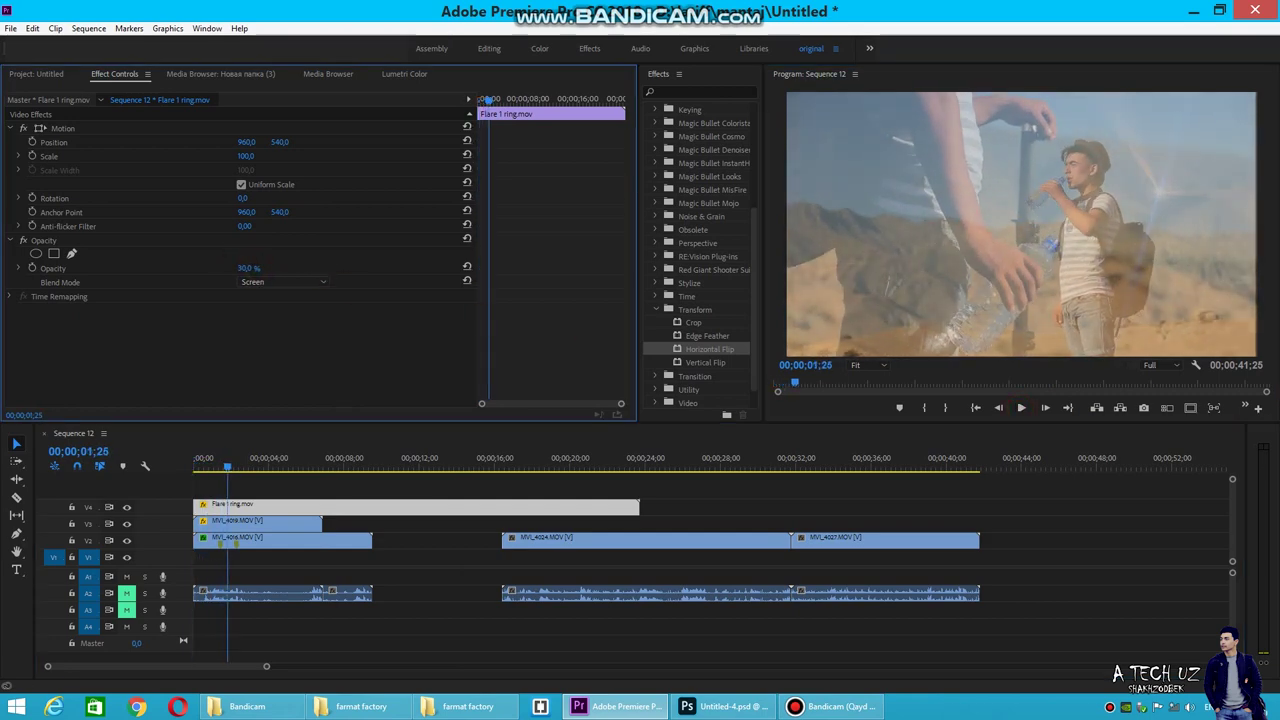
pyautogui.moveTo(243, 466); pyautogui.dragTo(130, 472)
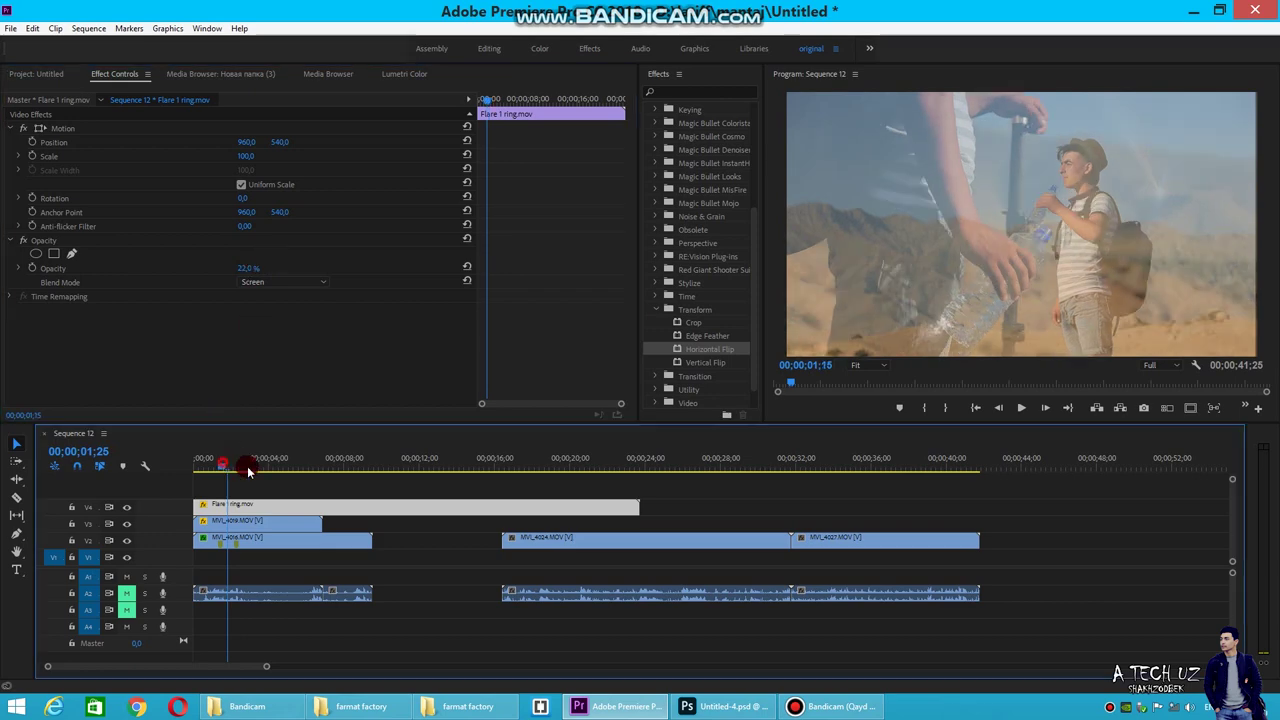
pyautogui.click(253, 288)
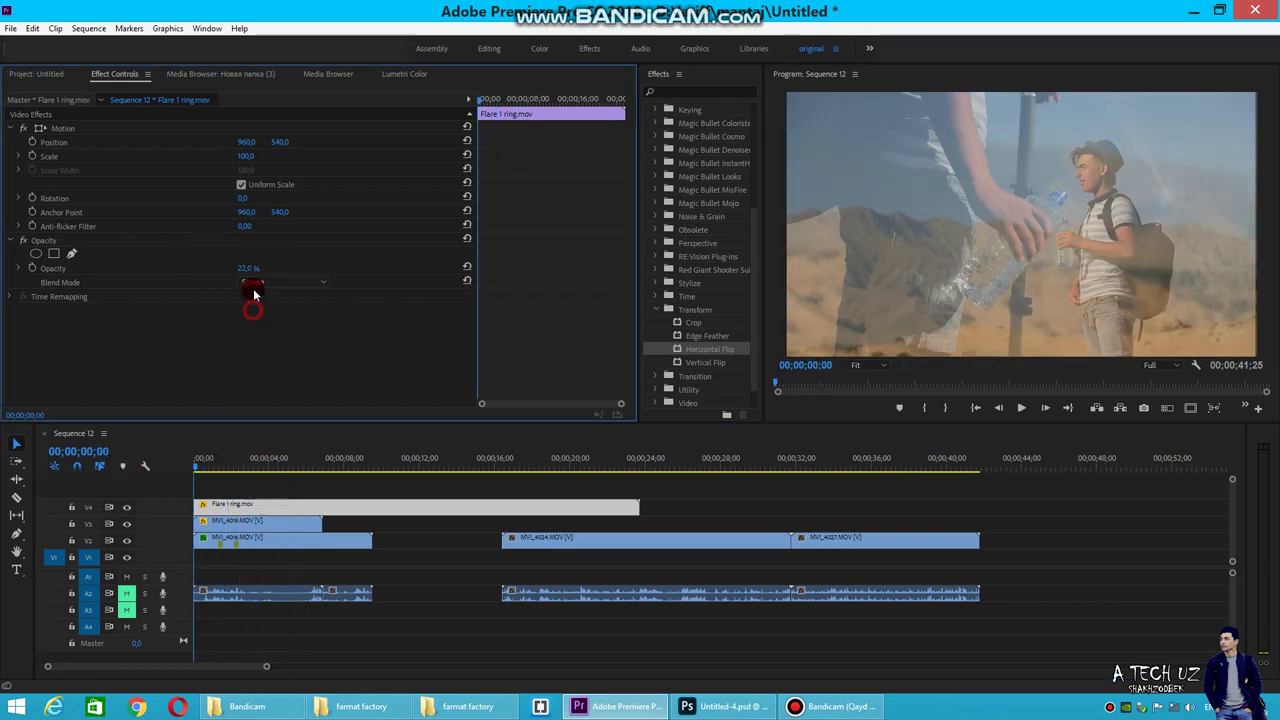
pyautogui.click(253, 281)
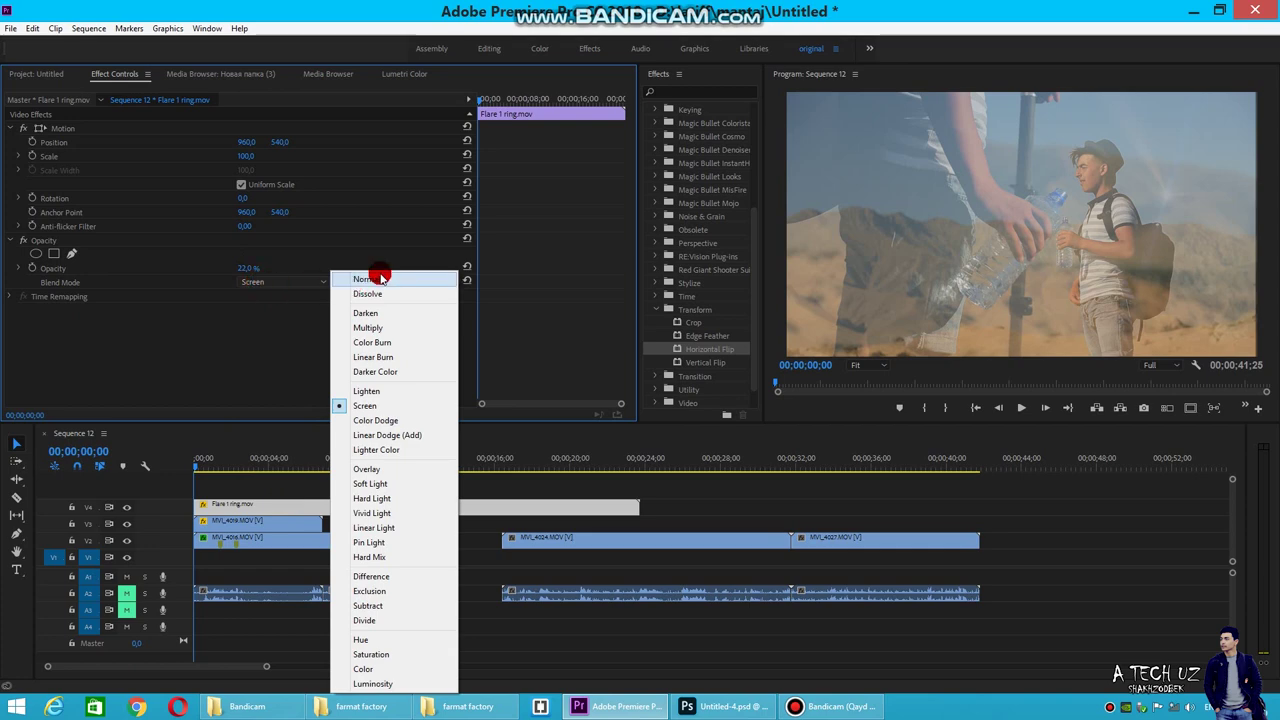
pyautogui.click(267, 324)
# - Slide the flare clip later along V4 so it starts several seconds in
pyautogui.moveTo(262, 508); pyautogui.dragTo(424, 508)
pyautogui.click(232, 467)
pyautogui.click(246, 523)
# - Give the MVI_4019 clip on V3 Screen blend mode and 34% opacity
pyautogui.click(258, 268)
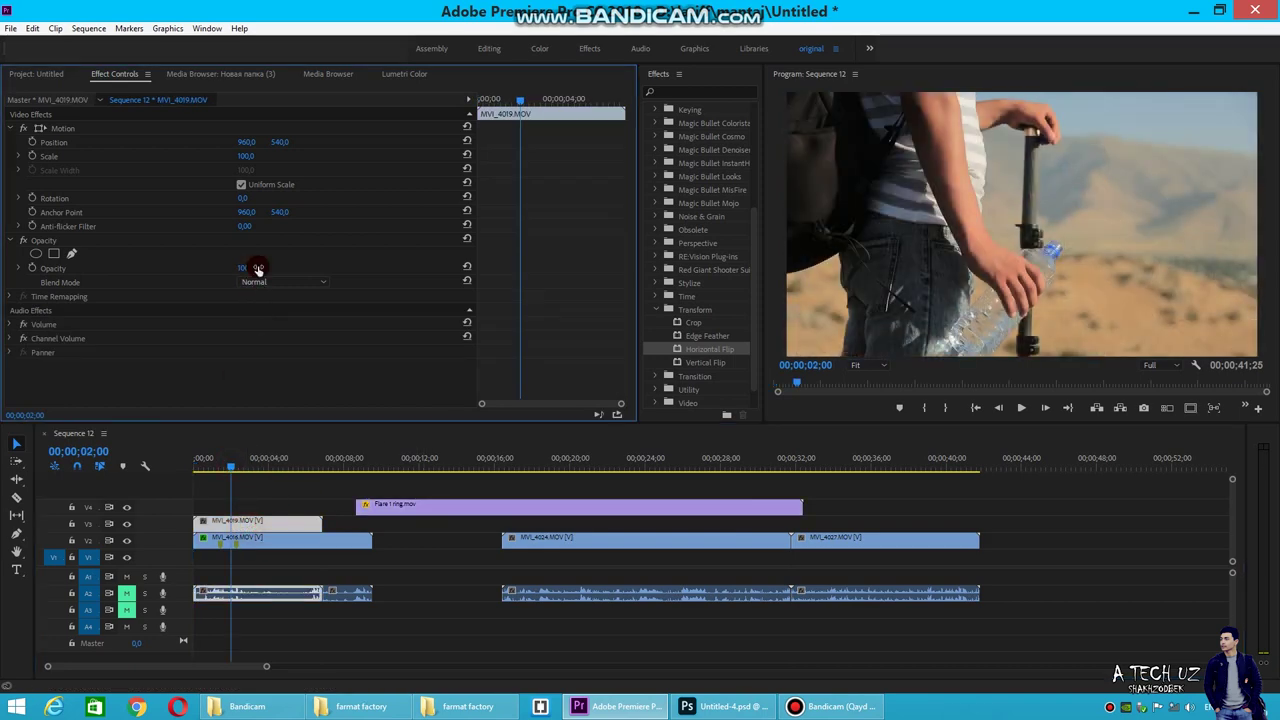
pyautogui.click(282, 282)
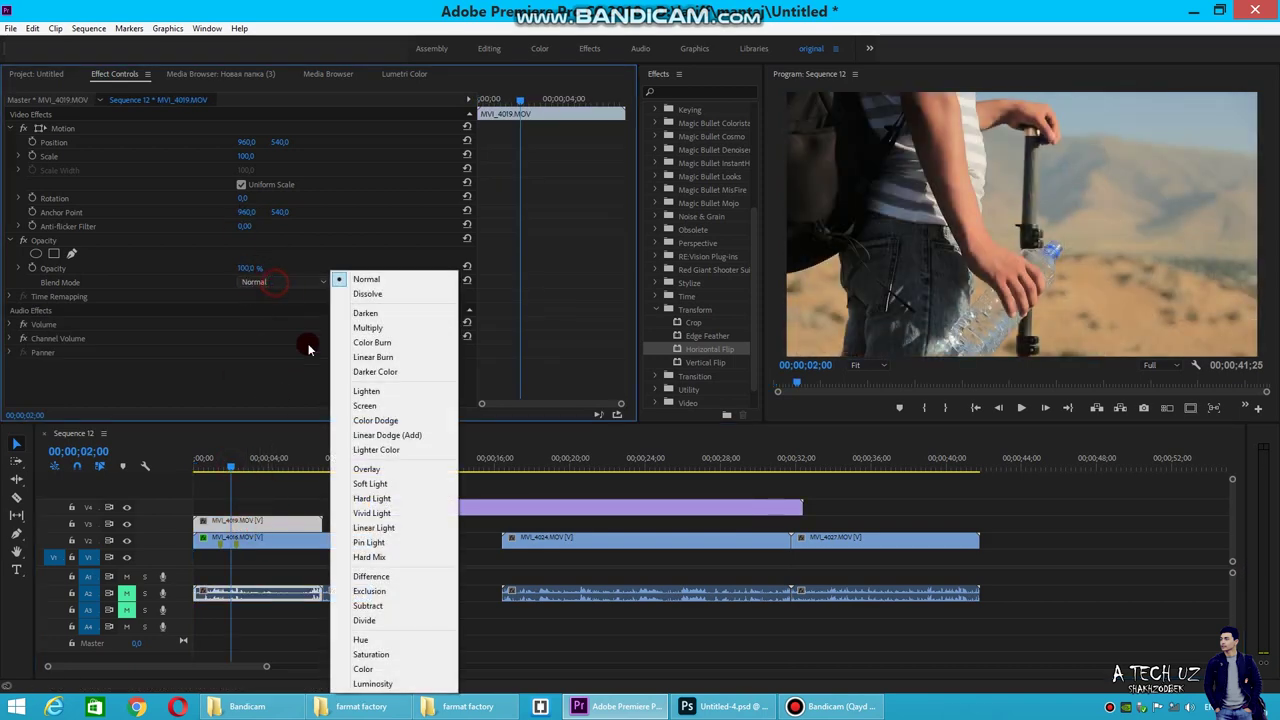
pyautogui.click(362, 406)
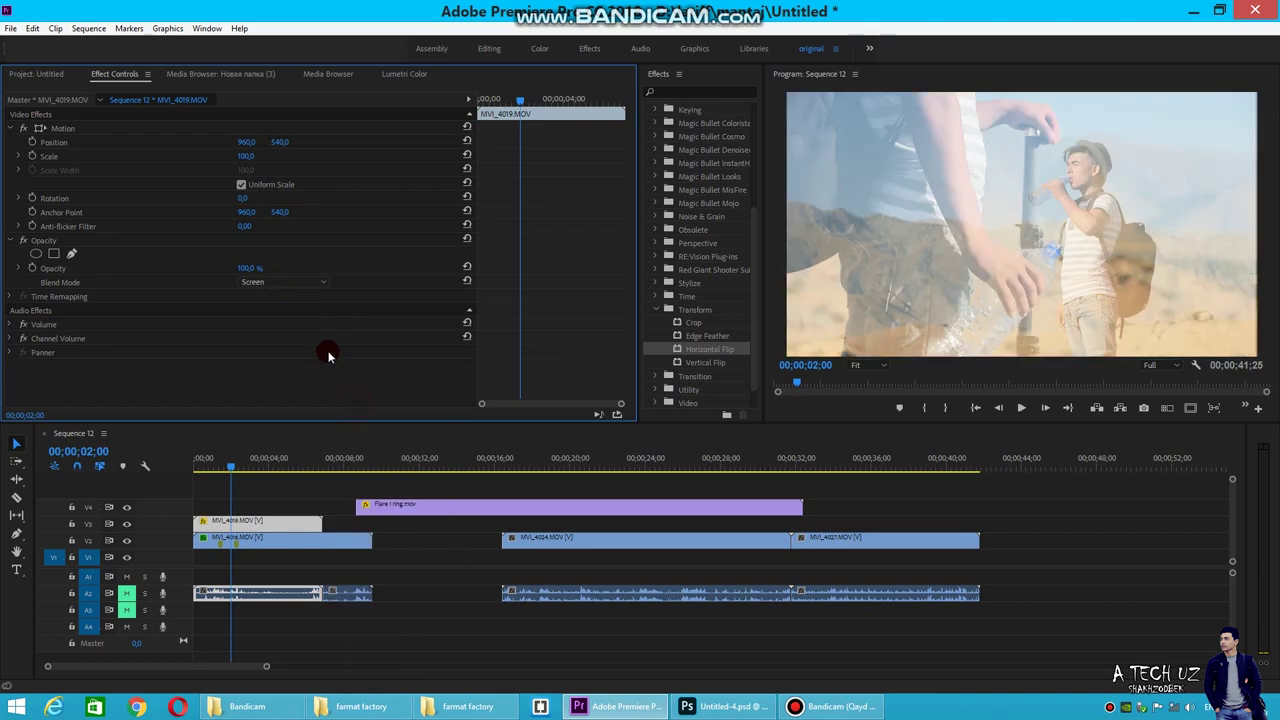
pyautogui.moveTo(250, 266); pyautogui.dragTo(256, 268)
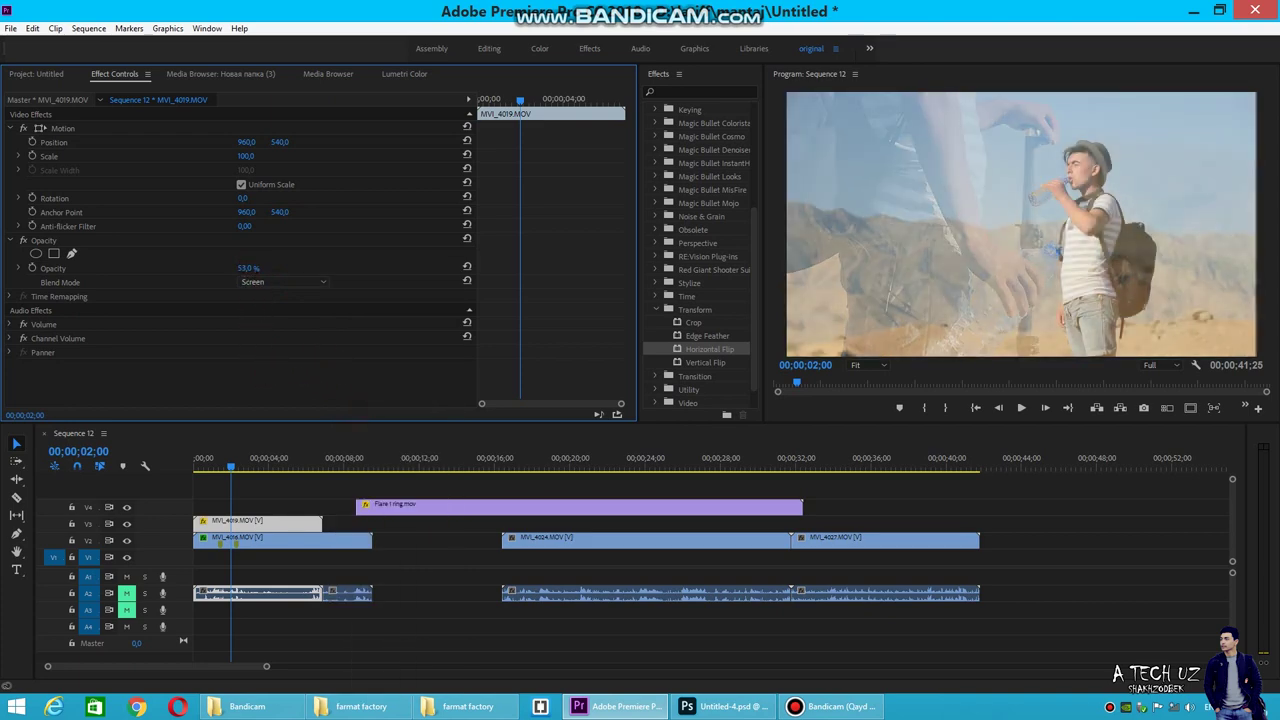
# - Play the sequence from the start to preview the layered clips, then return to about 2 seconds
pyautogui.moveTo(228, 458); pyautogui.dragTo(196, 458)
pyautogui.click(1021, 408)
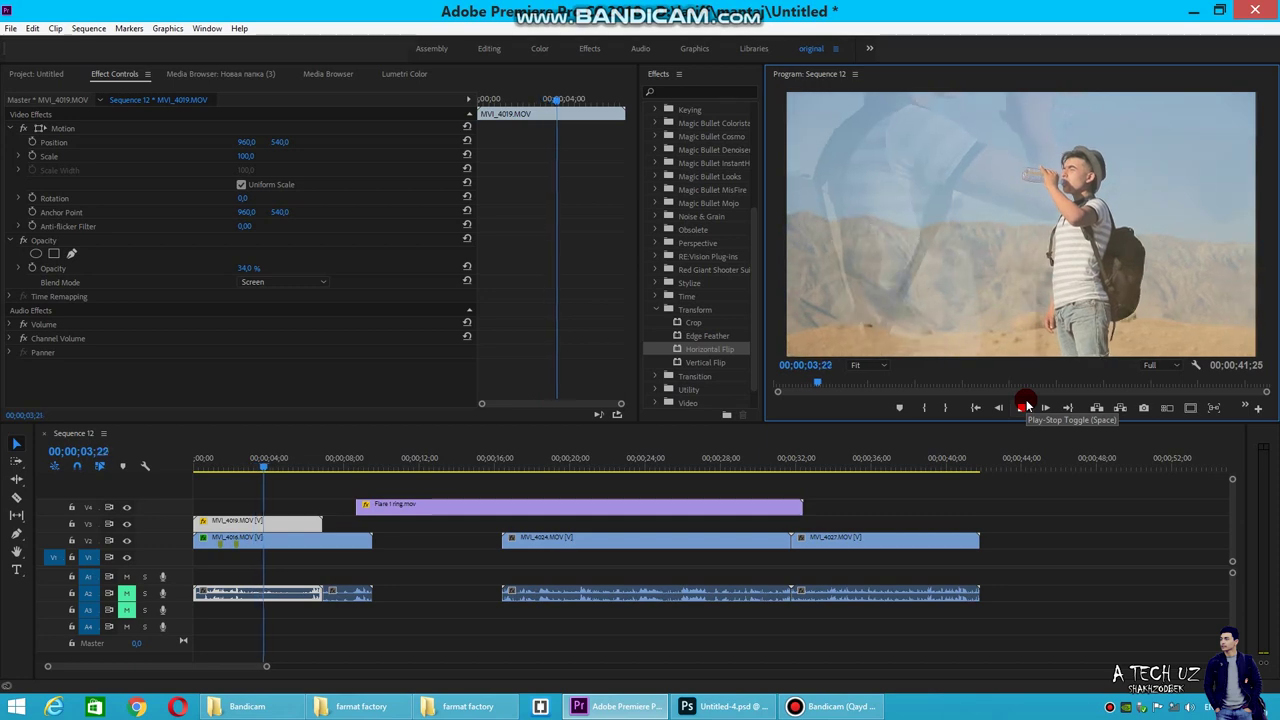
pyautogui.click(1024, 406)
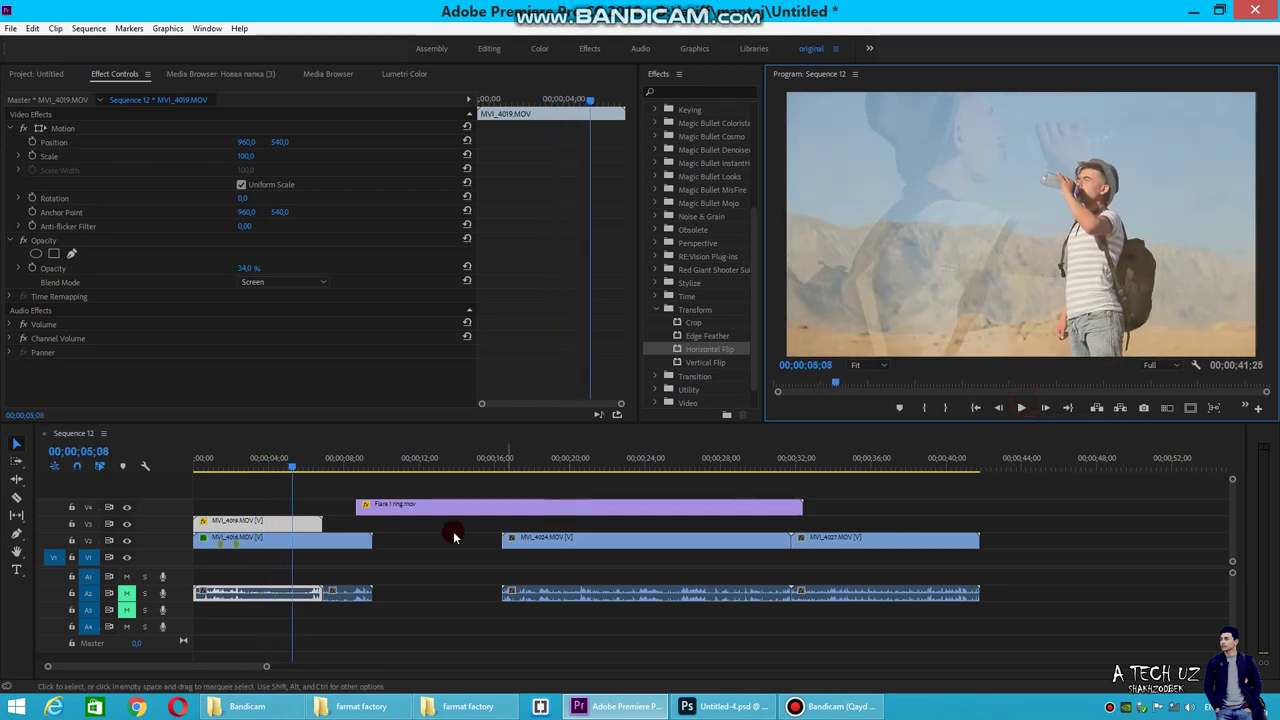
pyautogui.click(233, 462)
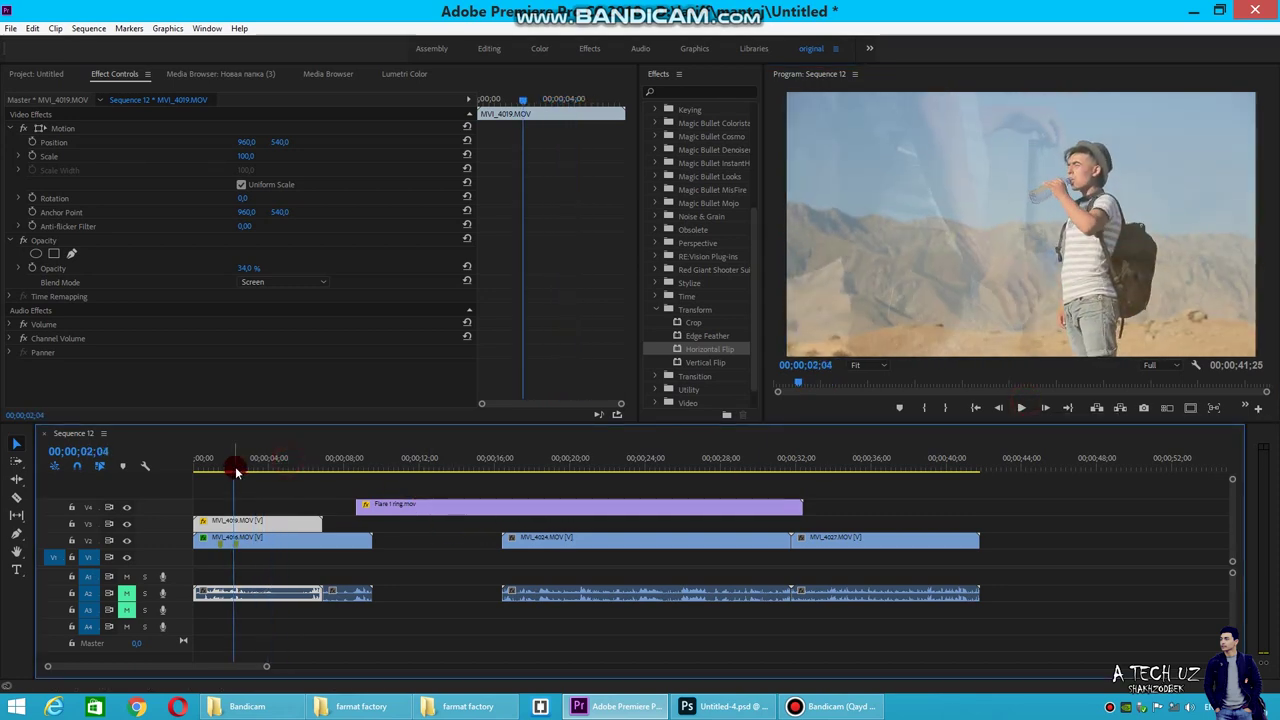
# - Switch the MVI_4019 clip's blend mode back to Normal
pyautogui.click(259, 283)
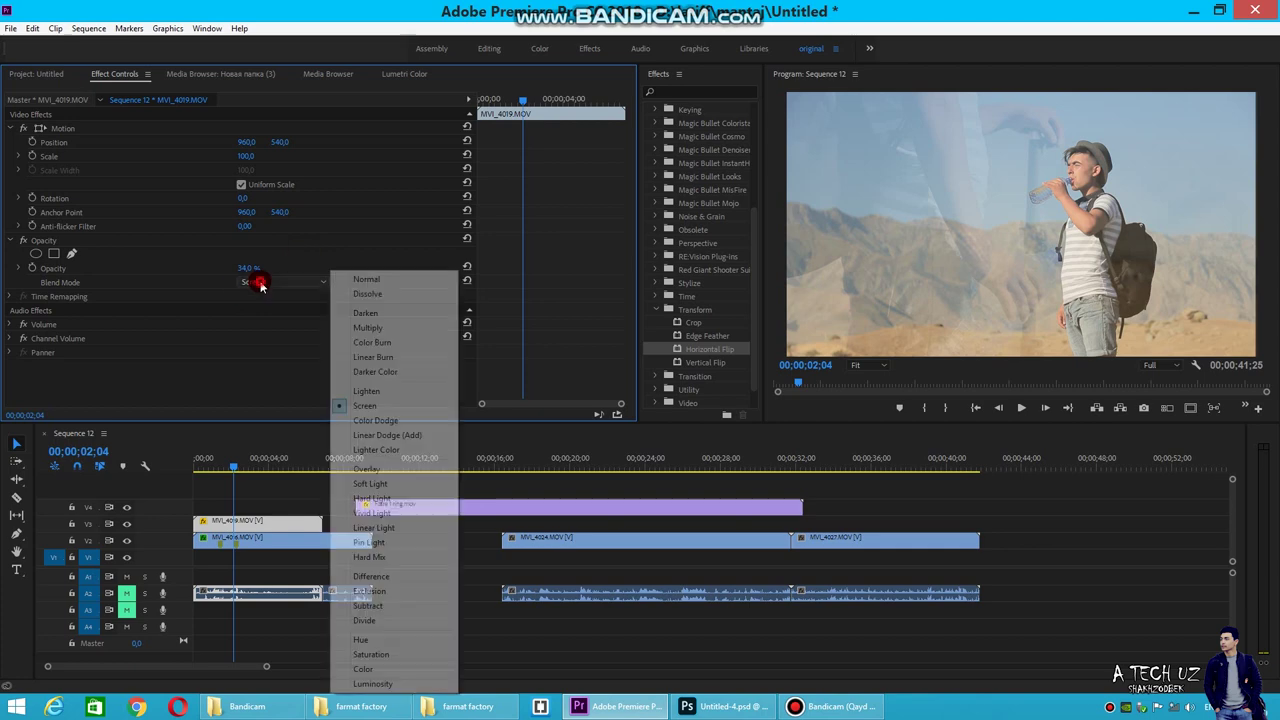
pyautogui.click(258, 279)
pyautogui.click(258, 279)
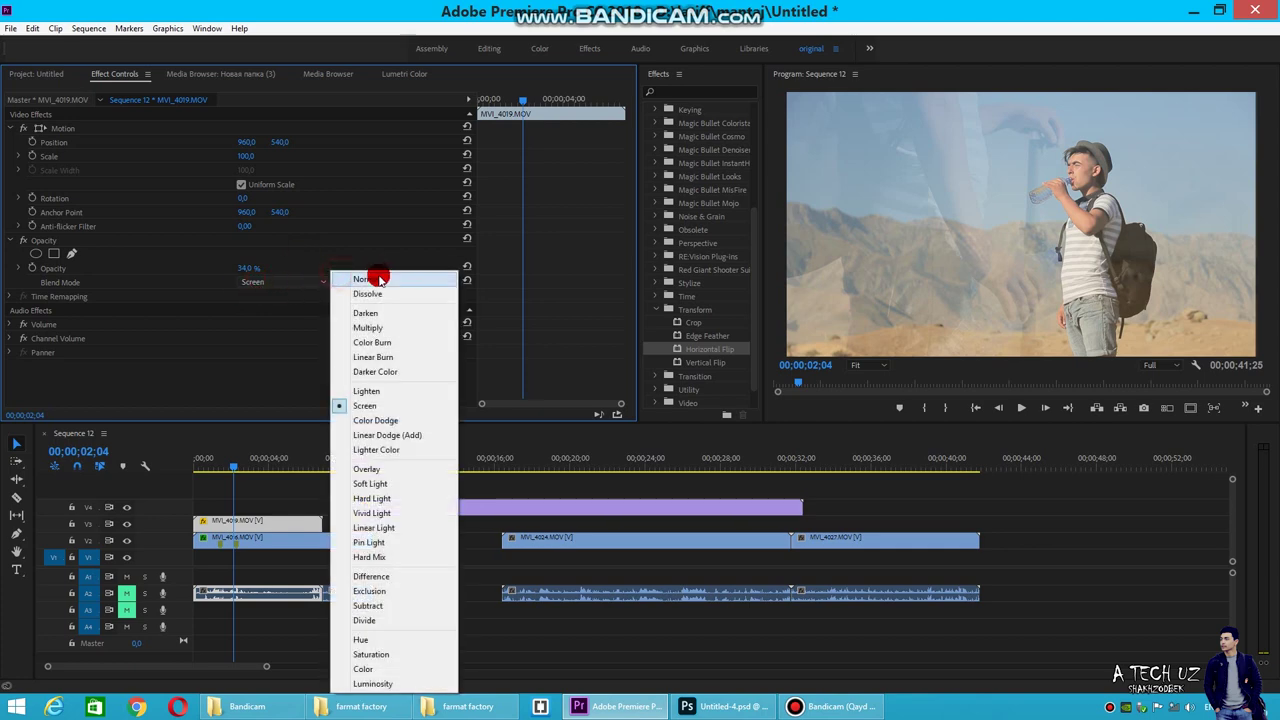
pyautogui.click(370, 279)
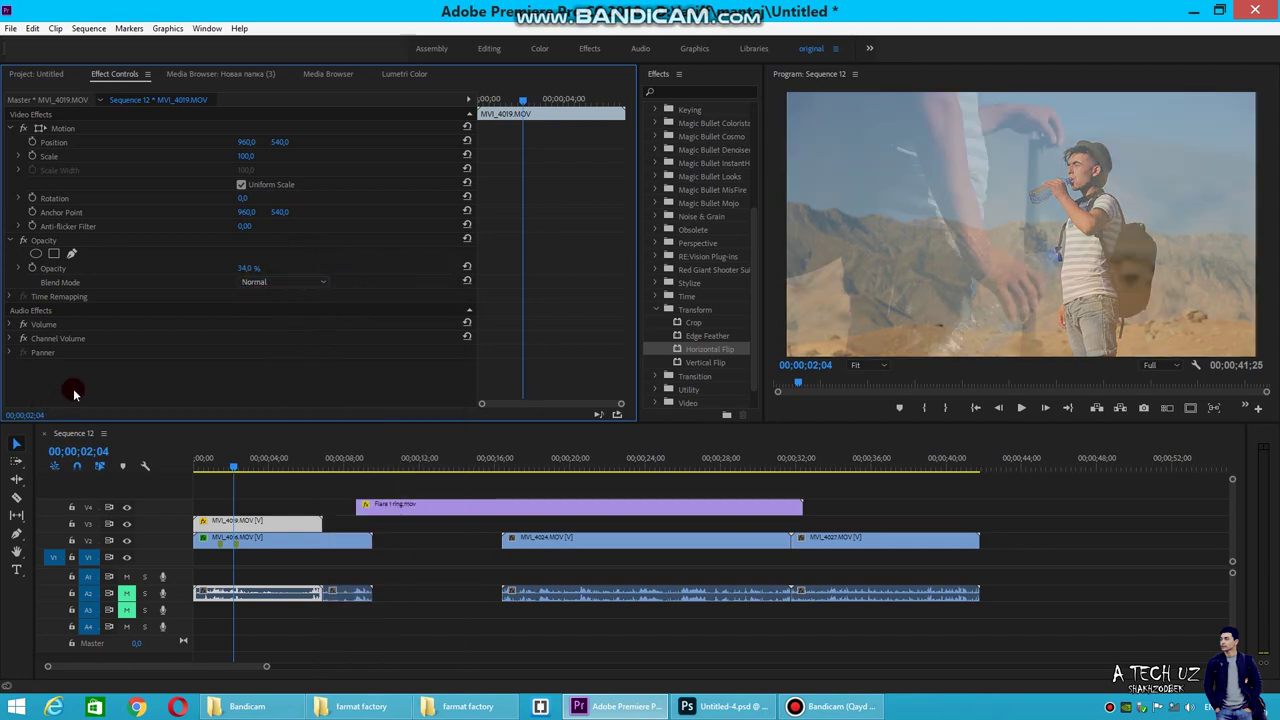